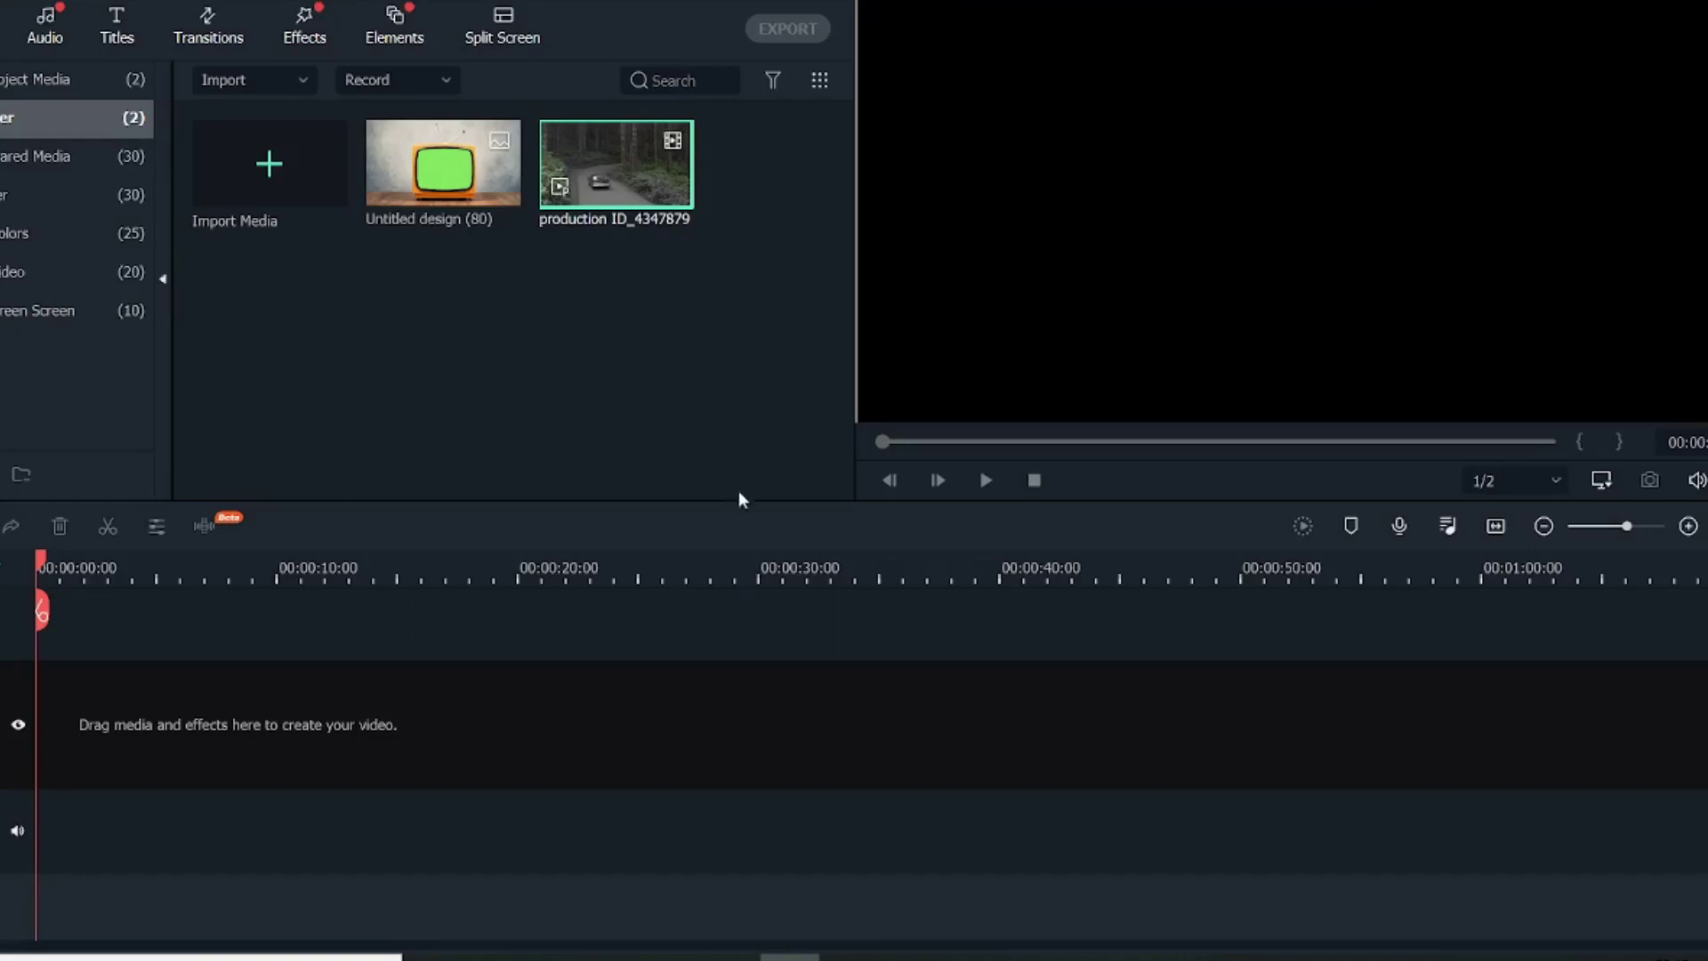
Place the production_ID_4347879 forest car clip on the timeline, keeping 1920 x 1080 25fps project settings
left_click(605, 288)
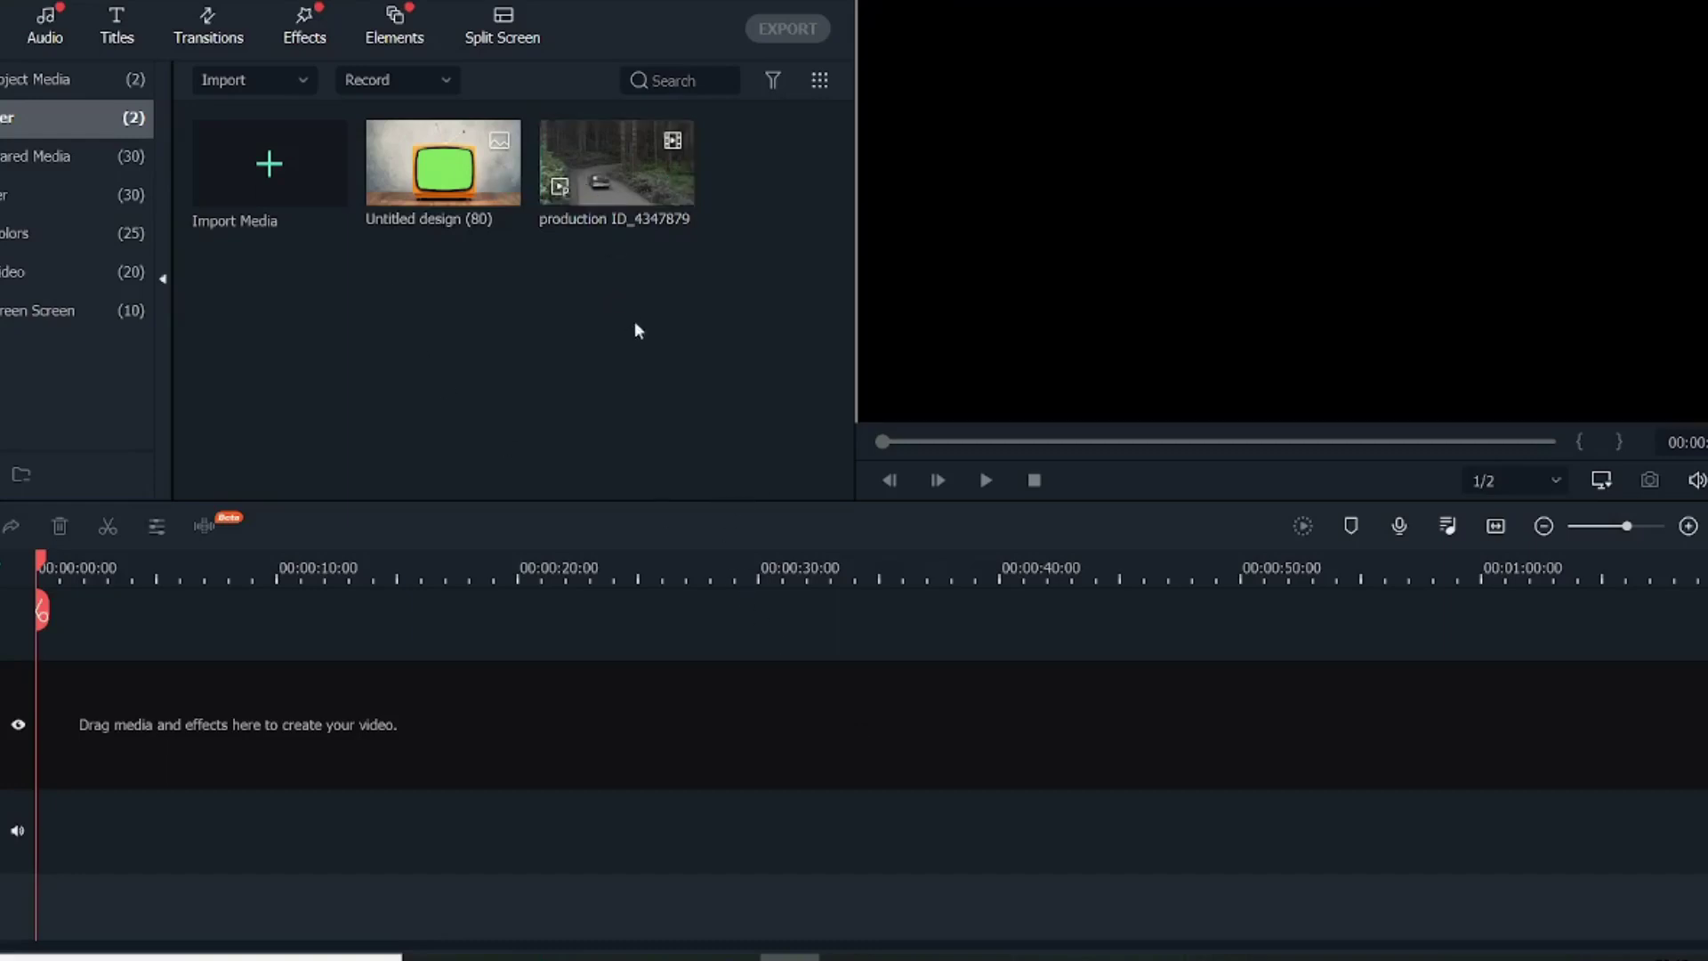
mouse_move(478, 195)
mouse_move(603, 206)
left_click_drag(588, 201, 38, 782)
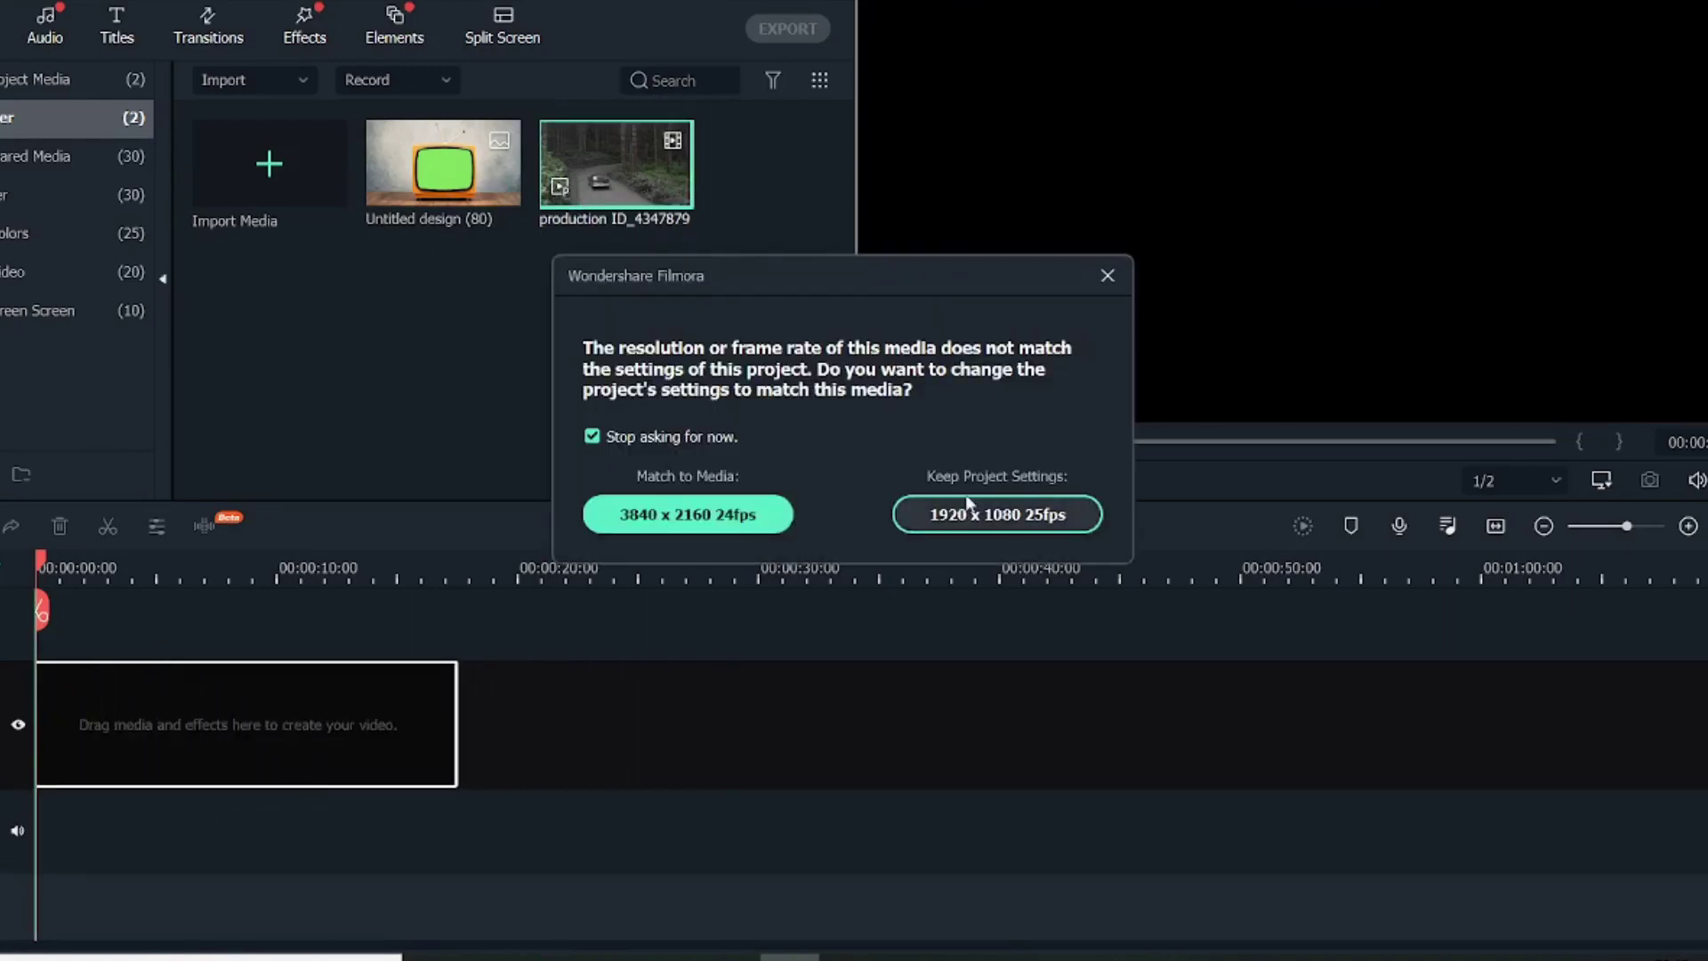
left_click(985, 503)
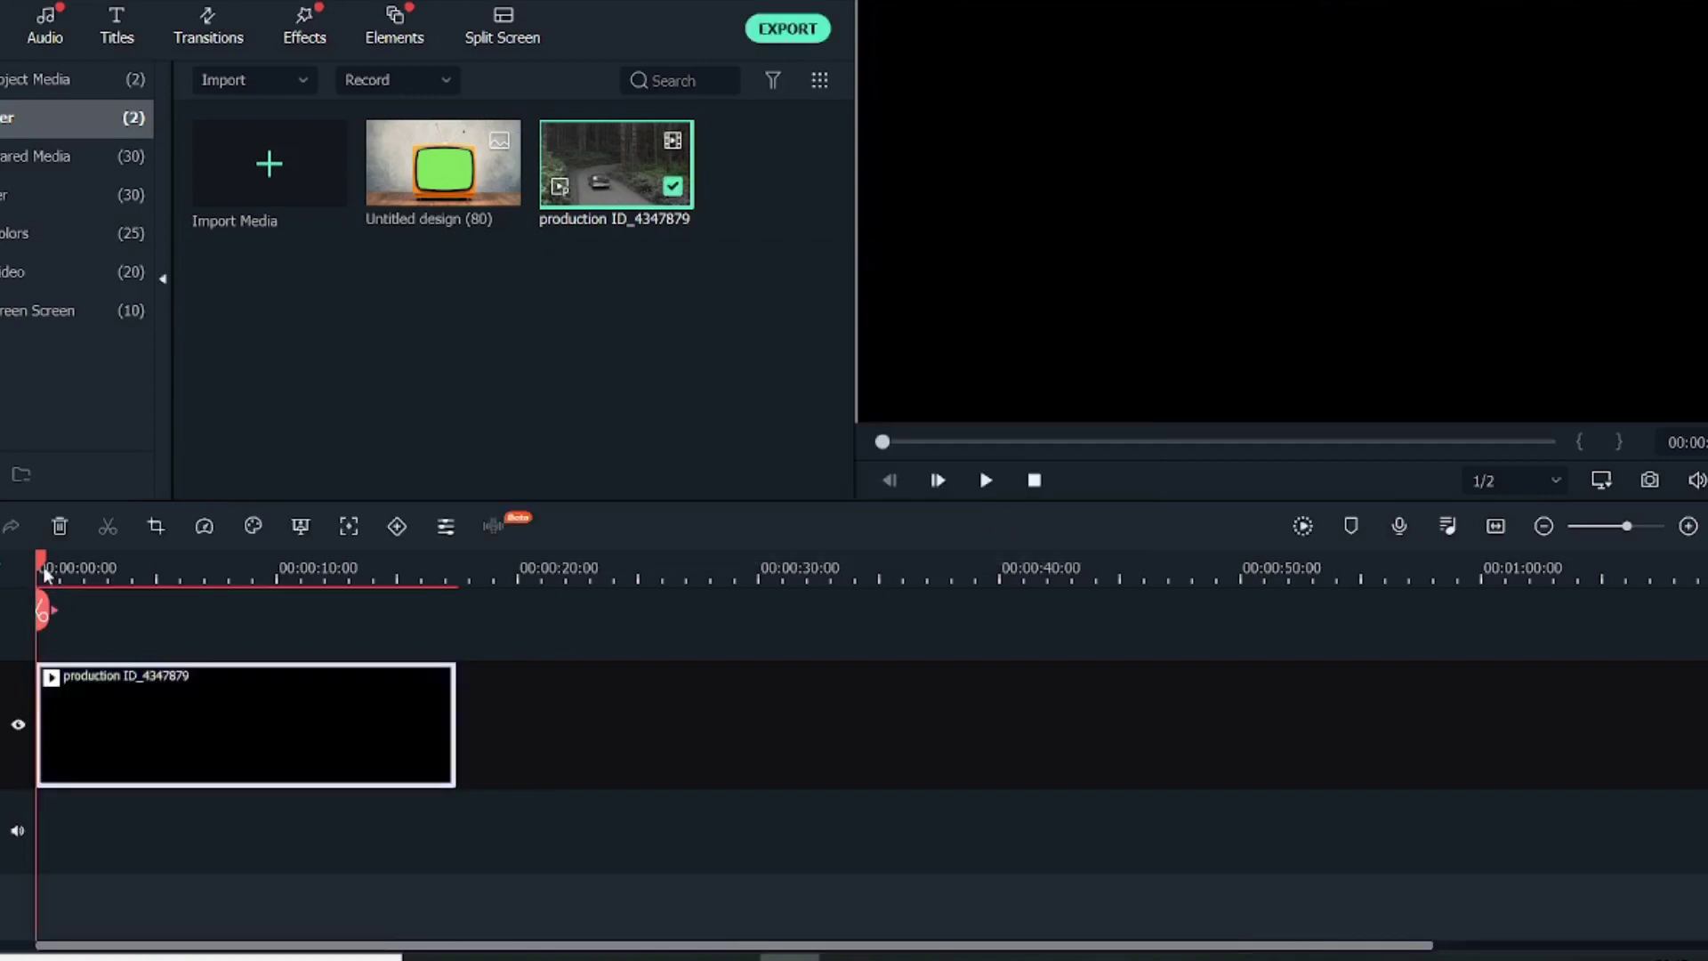
left_click_drag(44, 570, 103, 569)
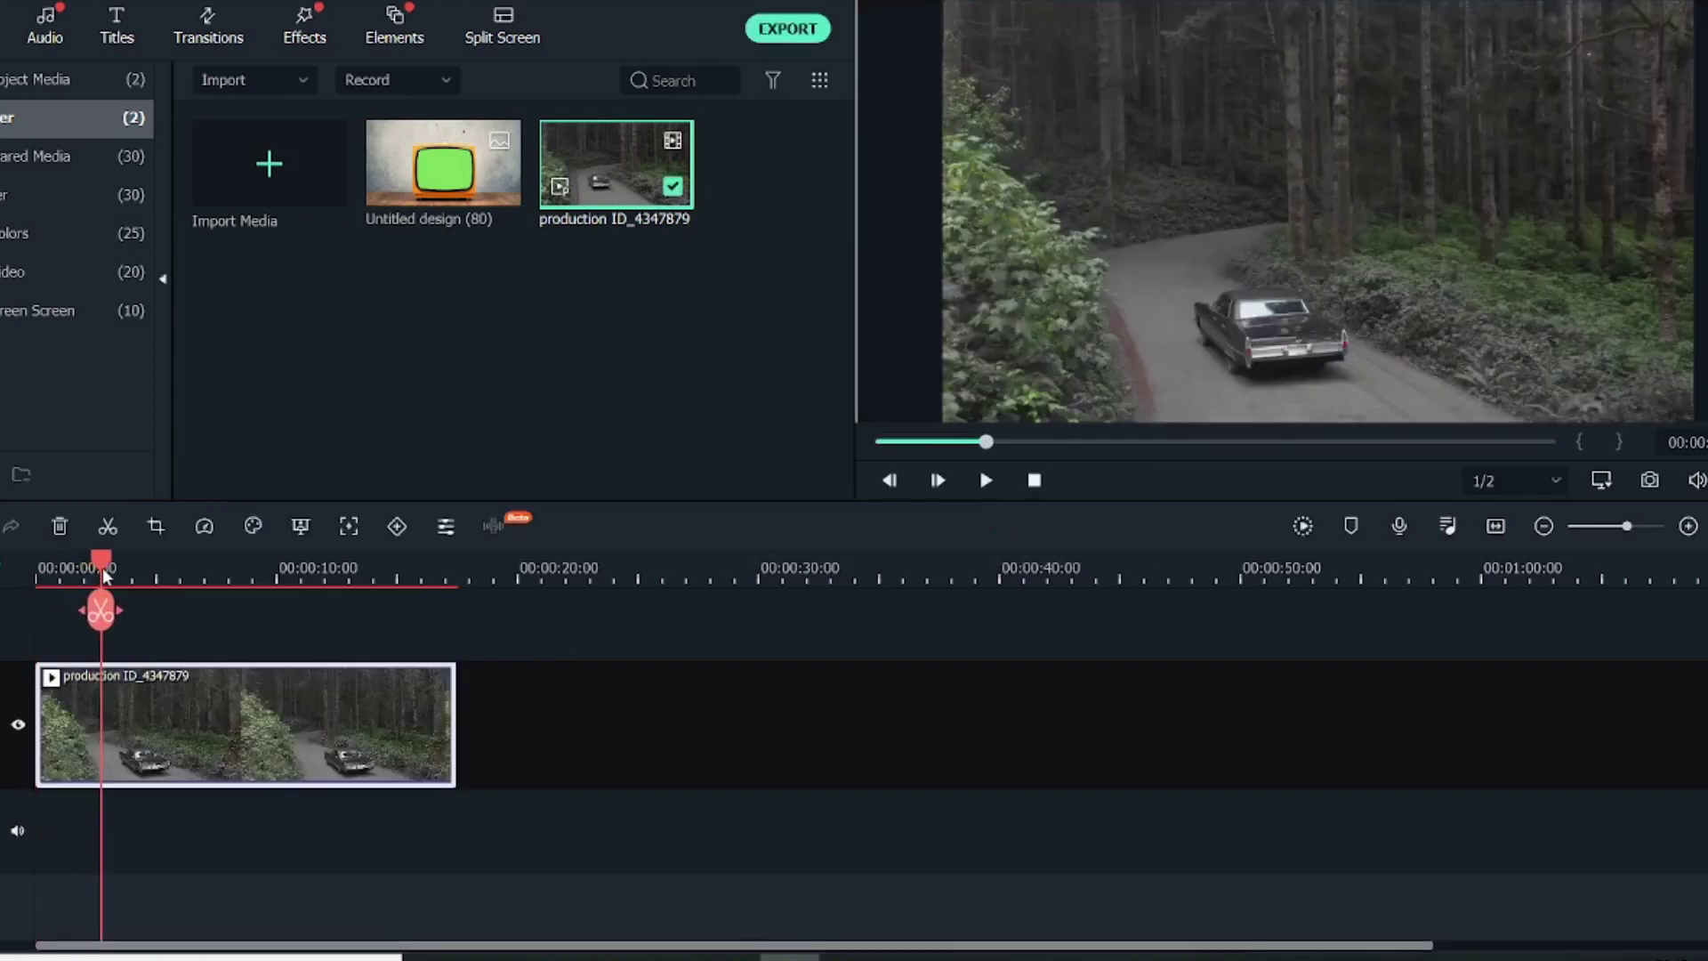
Put the green-screen TV image Untitled design (80) on the track above the forest clip
left_click_drag(472, 185, 119, 628)
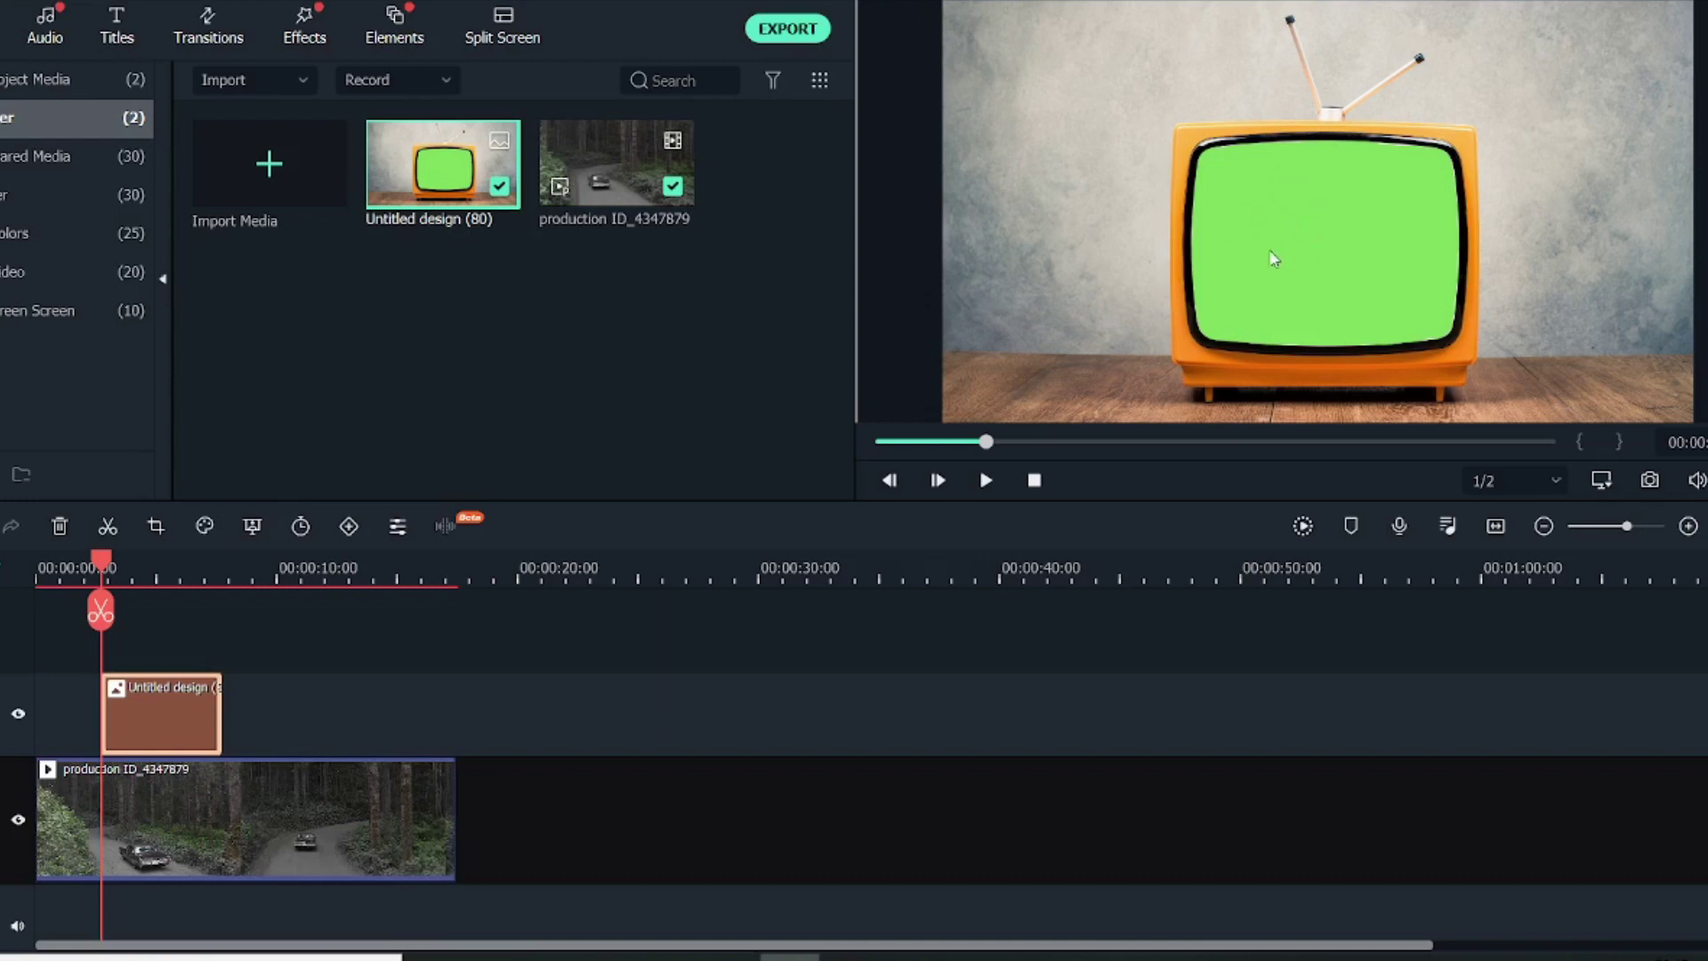
left_click_drag(105, 569, 143, 584)
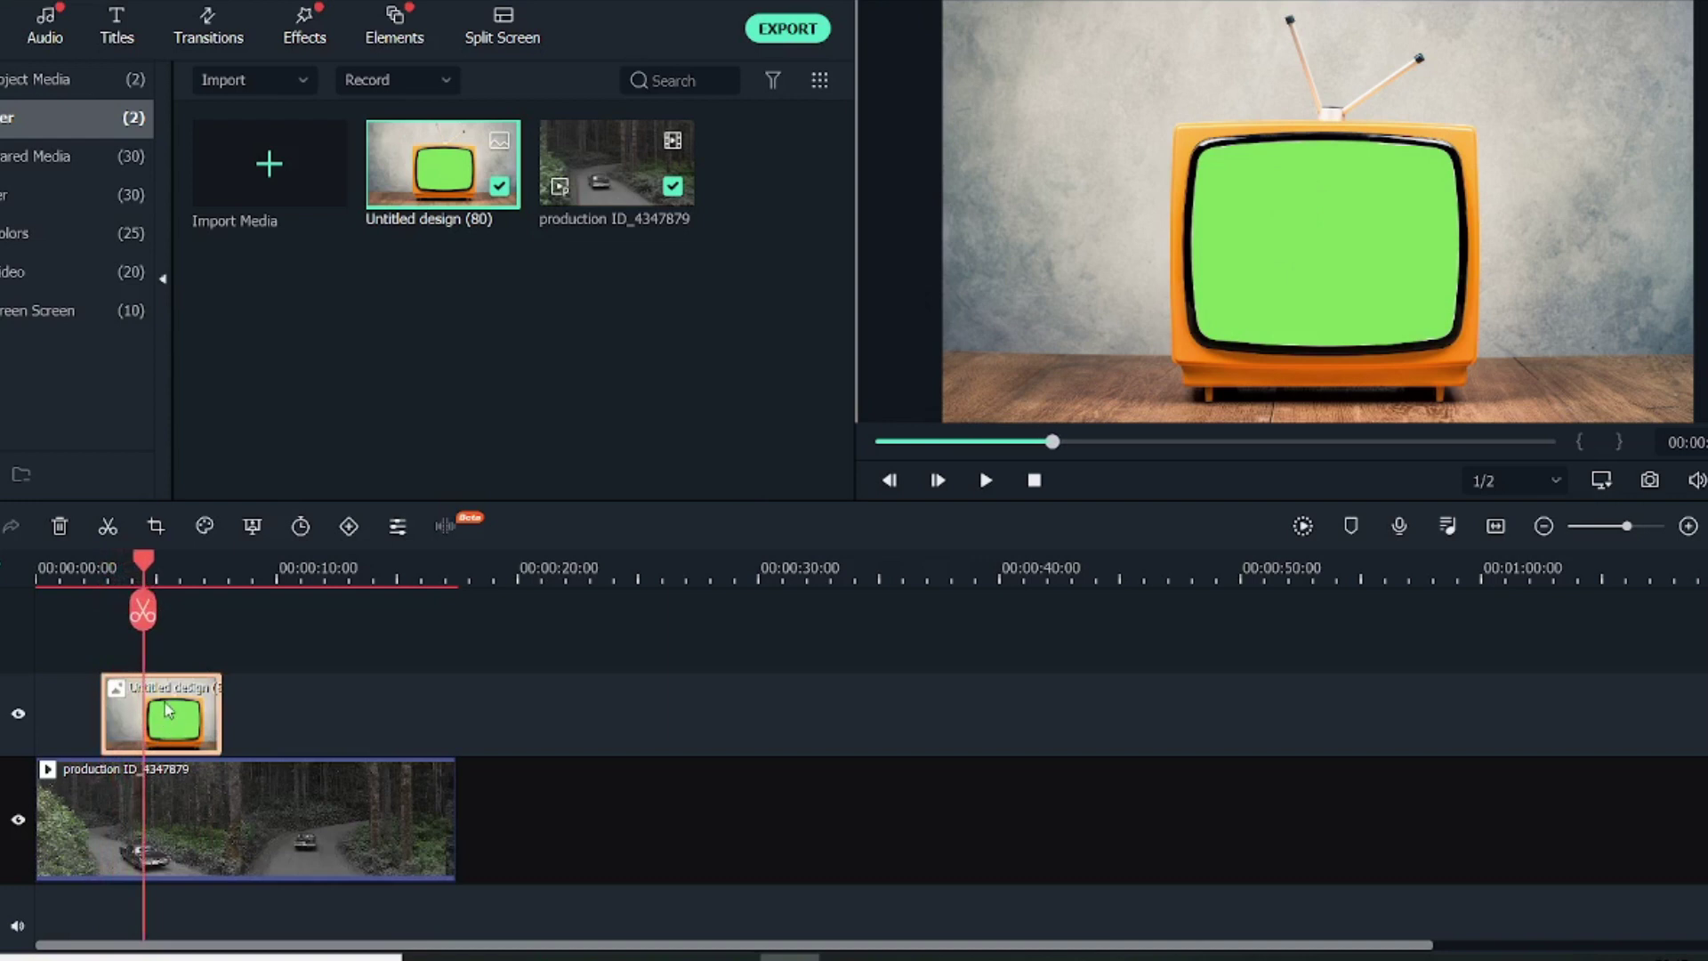
left_click_drag(143, 610, 84, 610)
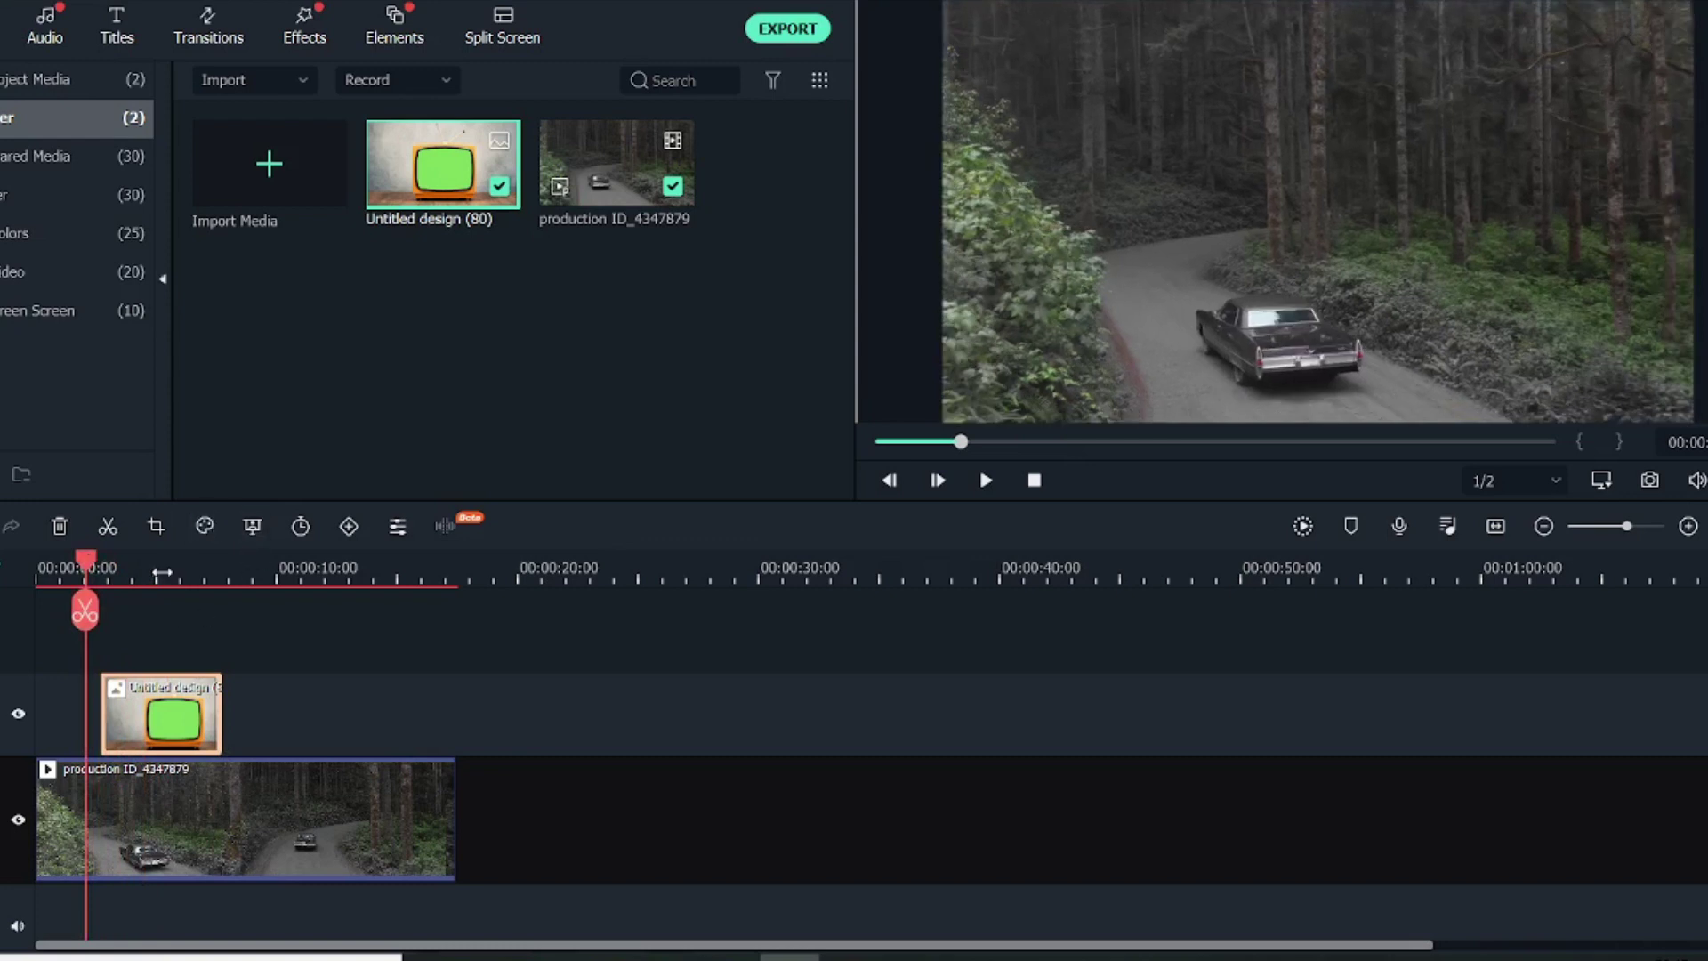
Stretch the TV image from the timeline start to end at 00:00:17:12, matching the forest clip
left_click(161, 572)
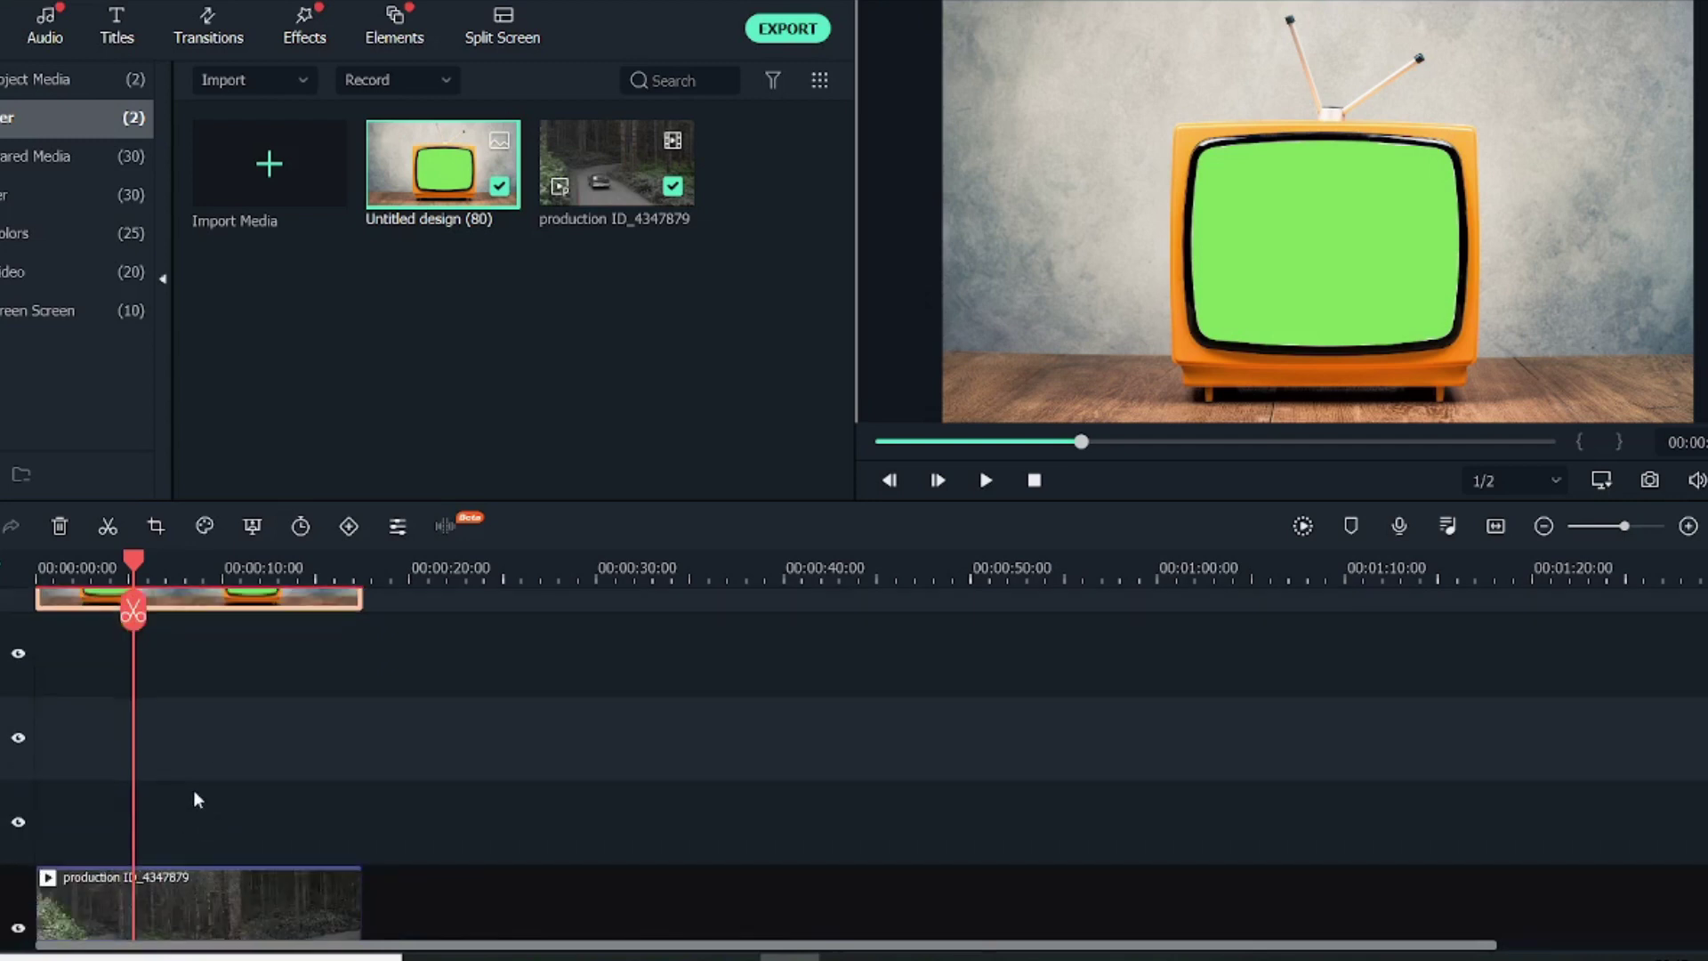
scroll(213, 858, "down", 2)
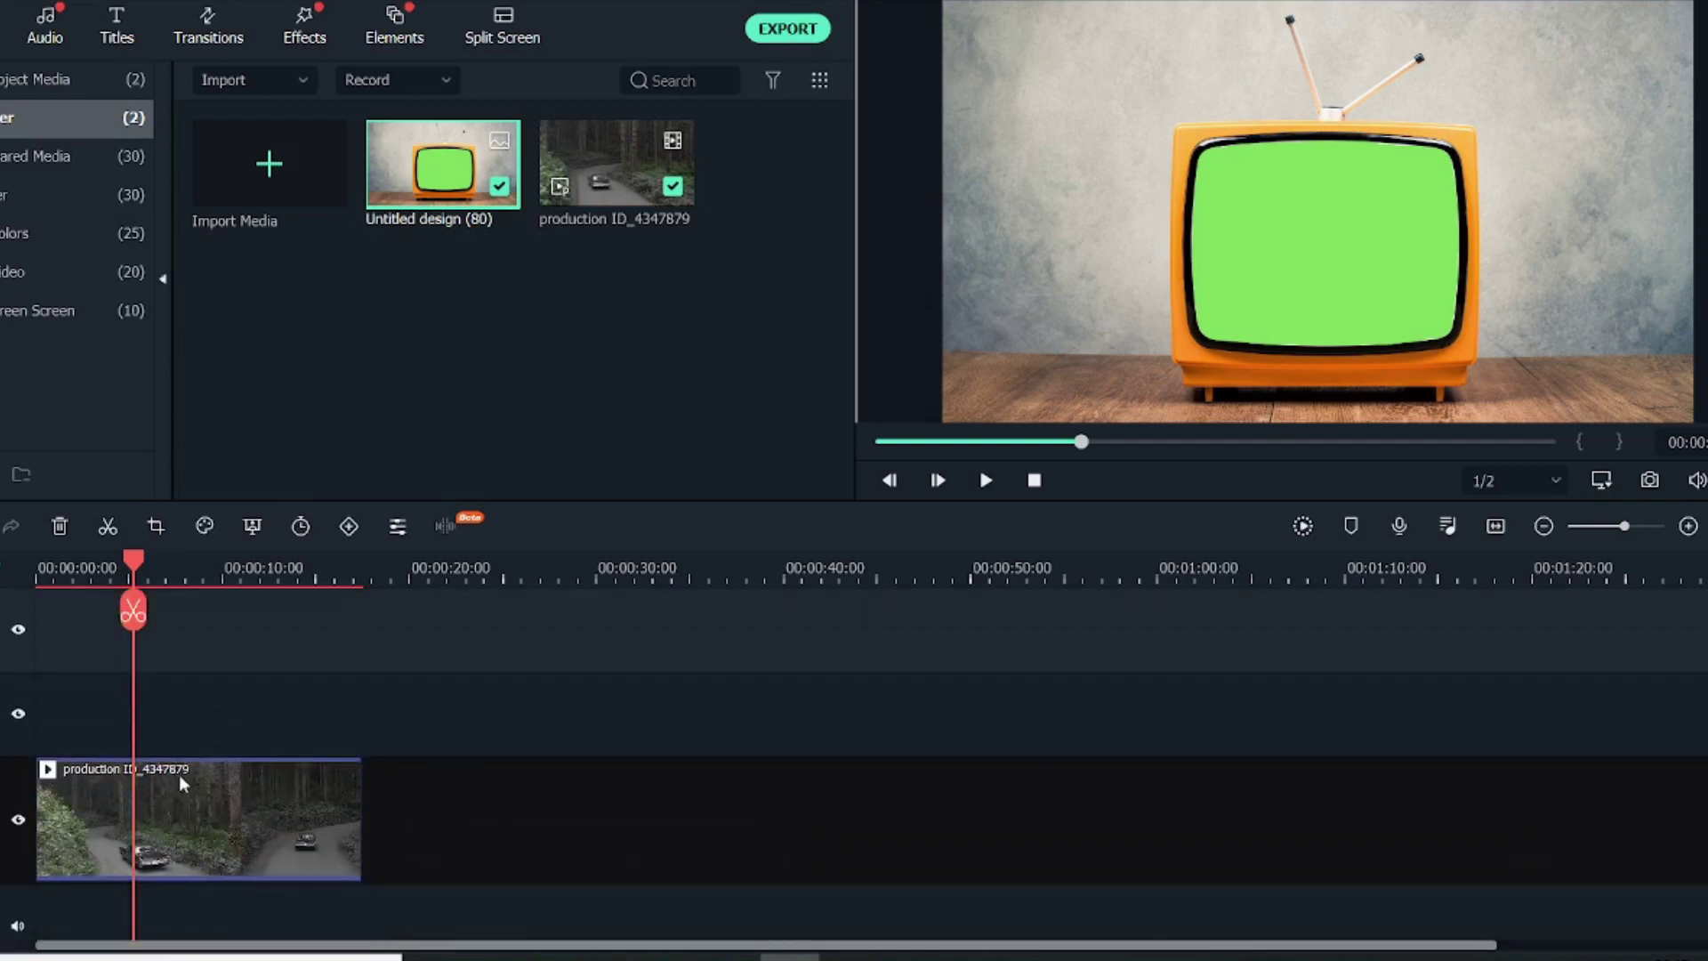
Shorten the right ends of the forest car clip and the TV image, then check their lengths
left_click(360, 796)
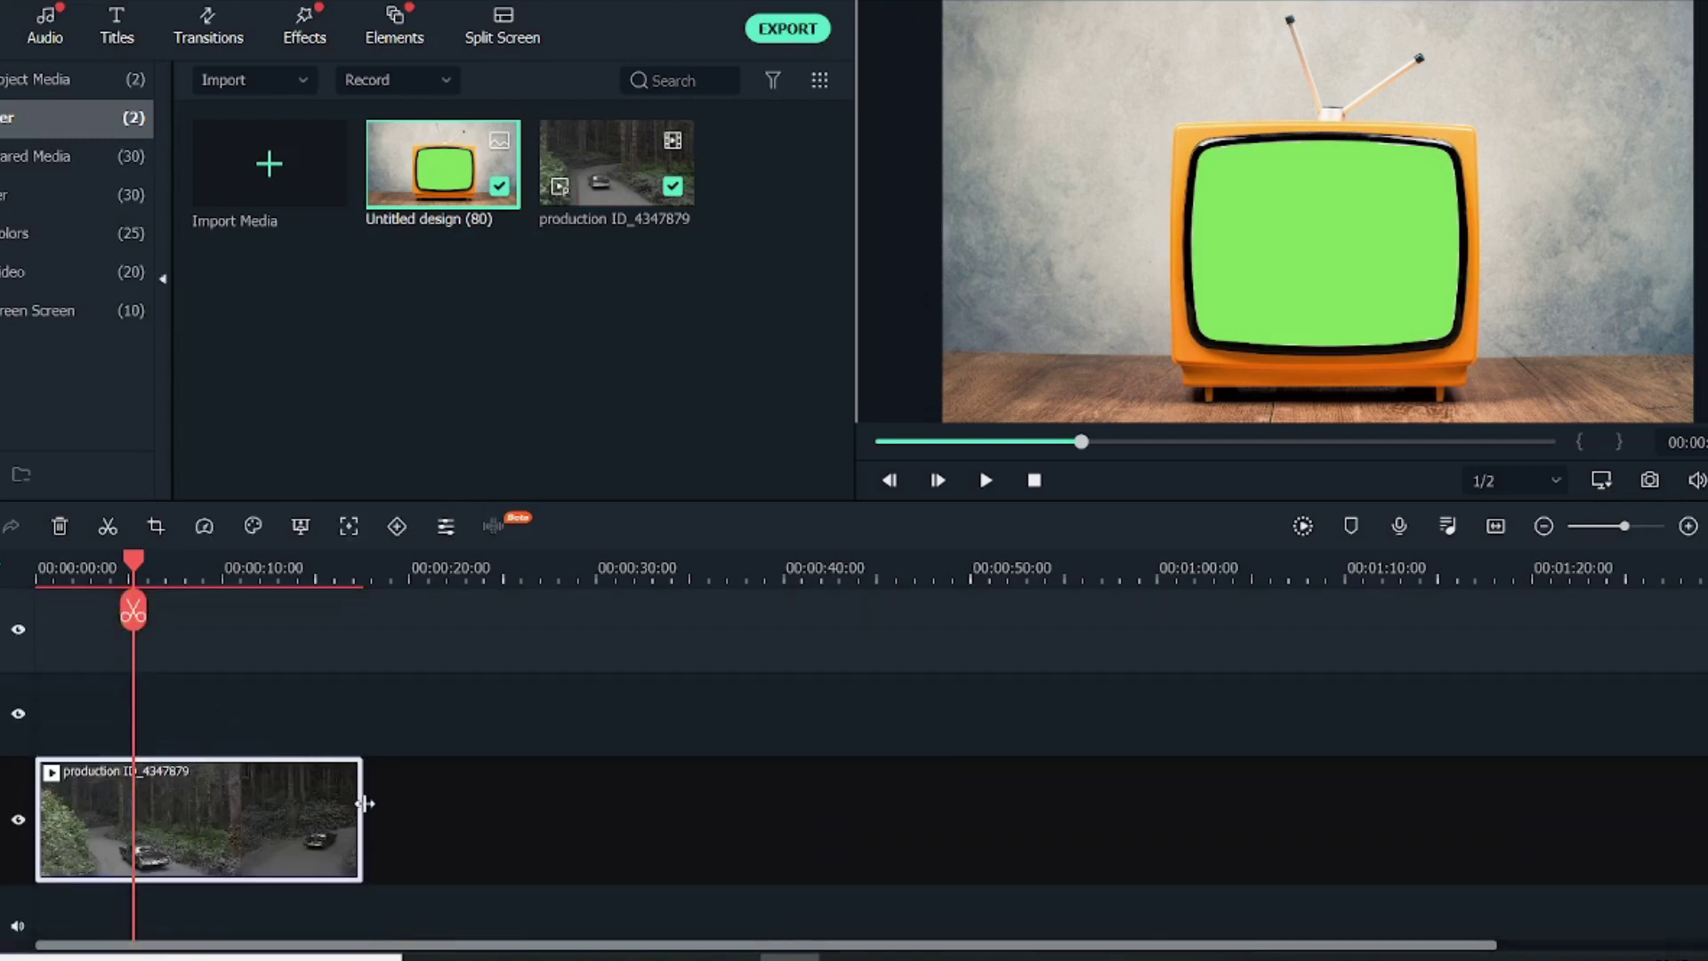
left_click_drag(361, 796, 222, 793)
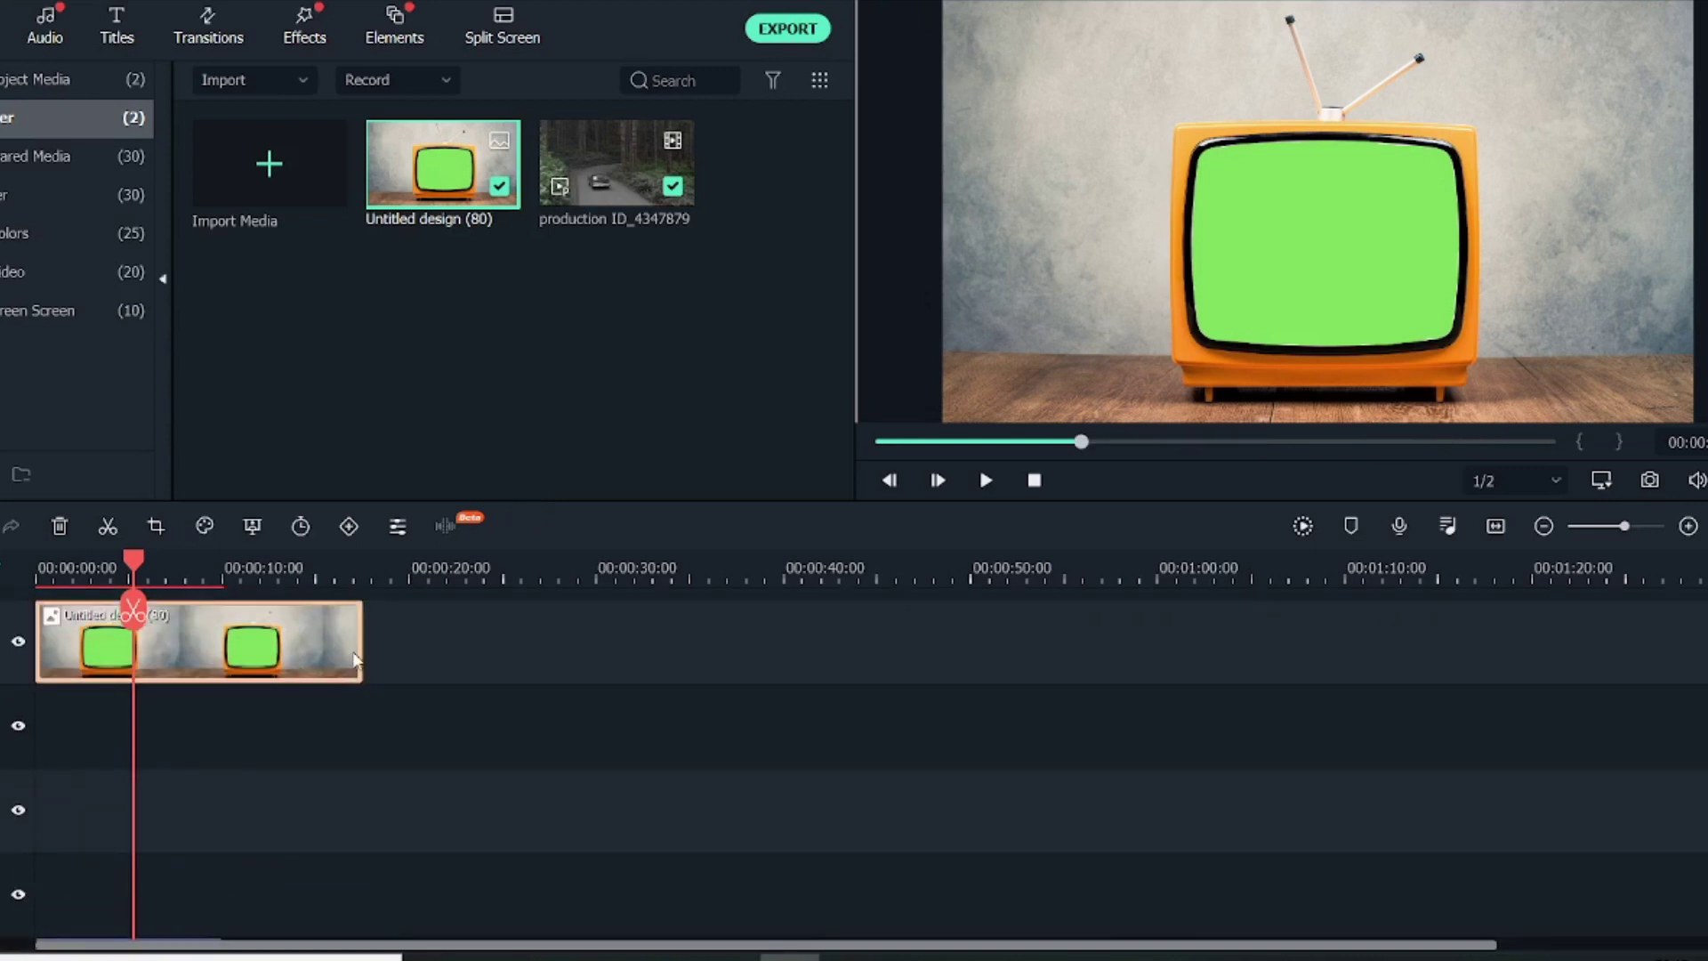
left_click_drag(361, 642, 147, 633)
scroll(245, 592, "up", 5)
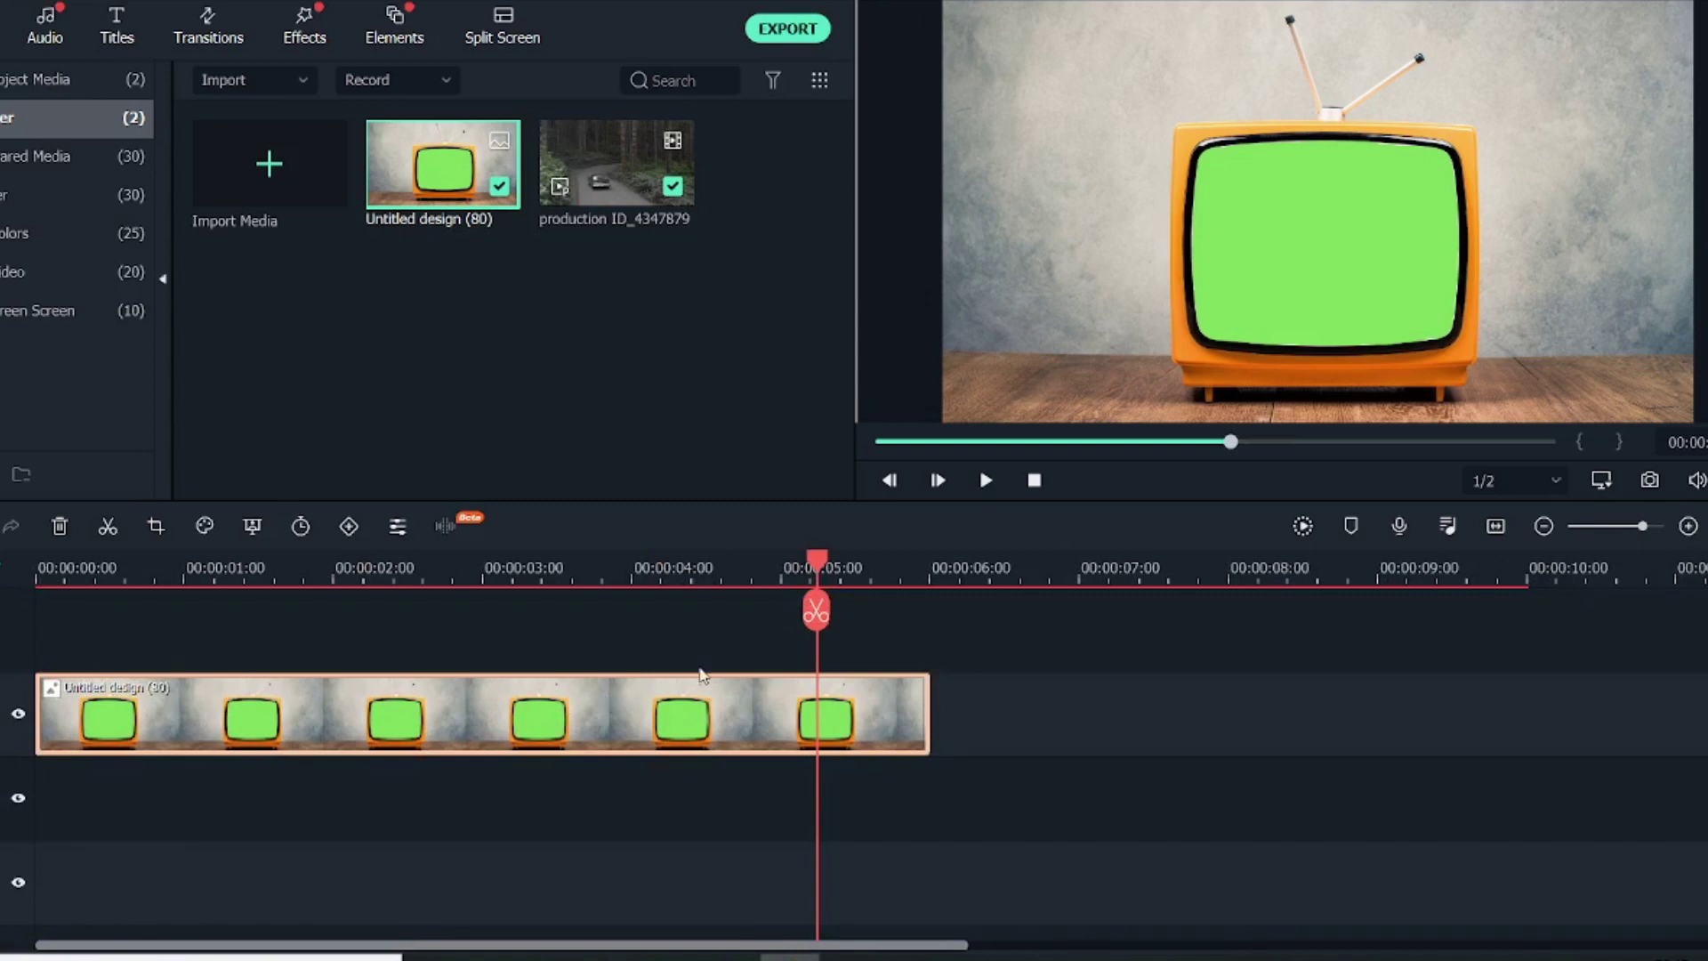
scroll(774, 568, "down", 1)
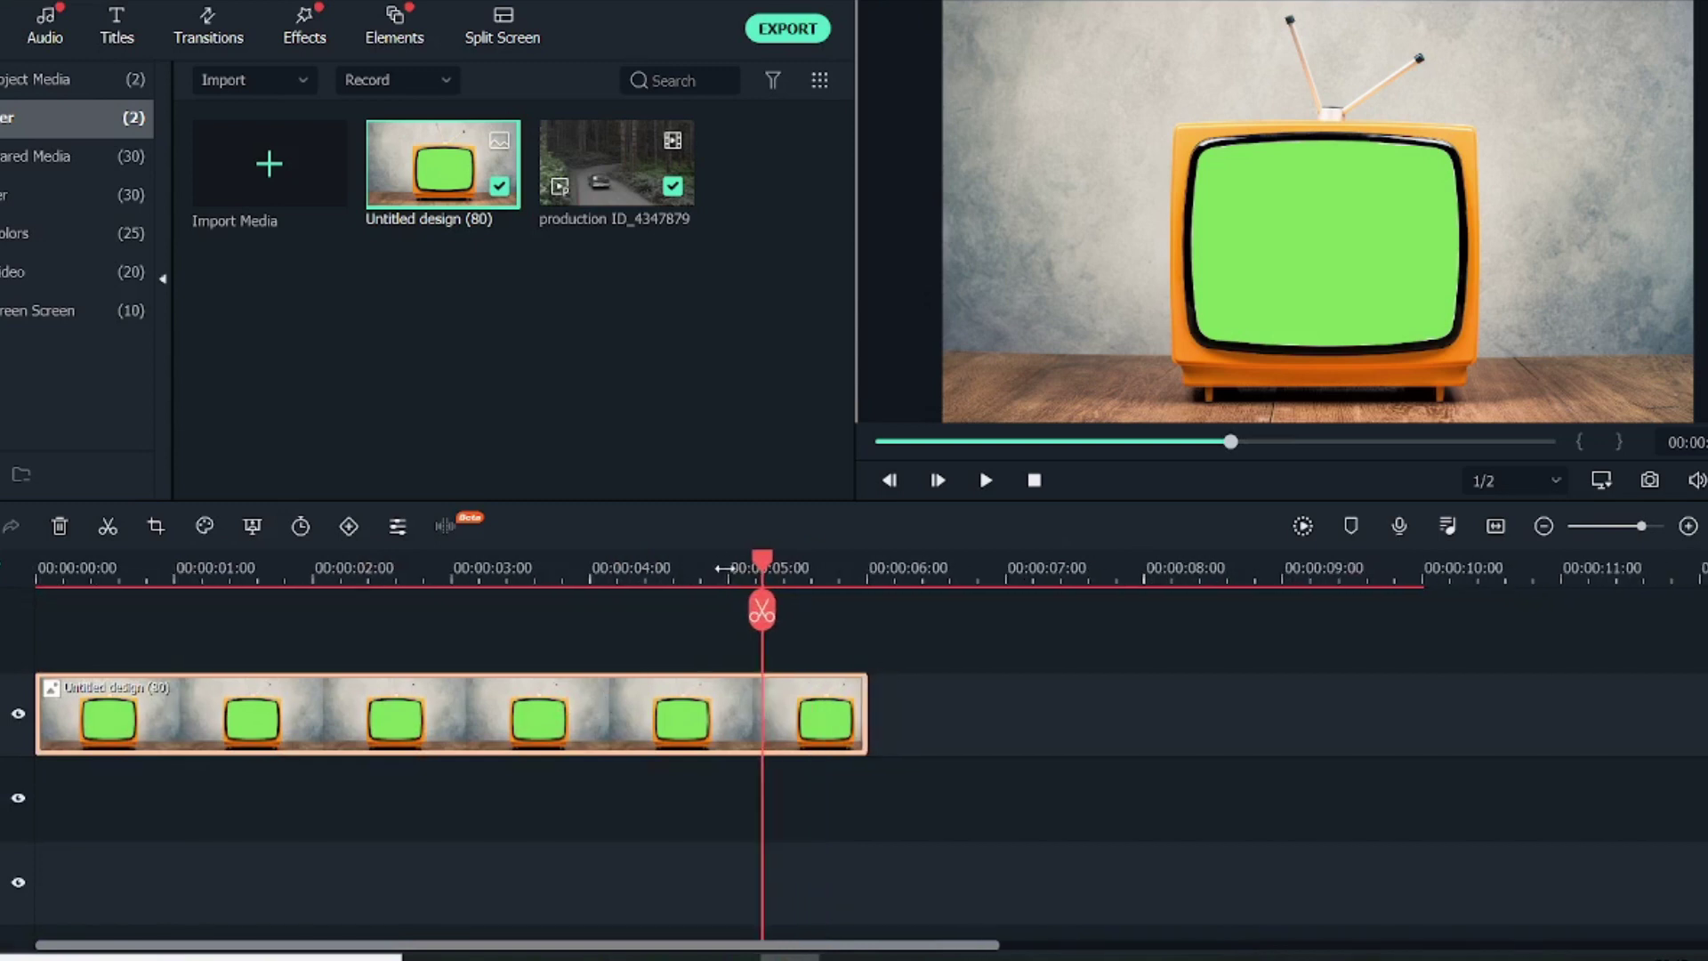
scroll(637, 793, "down", 3)
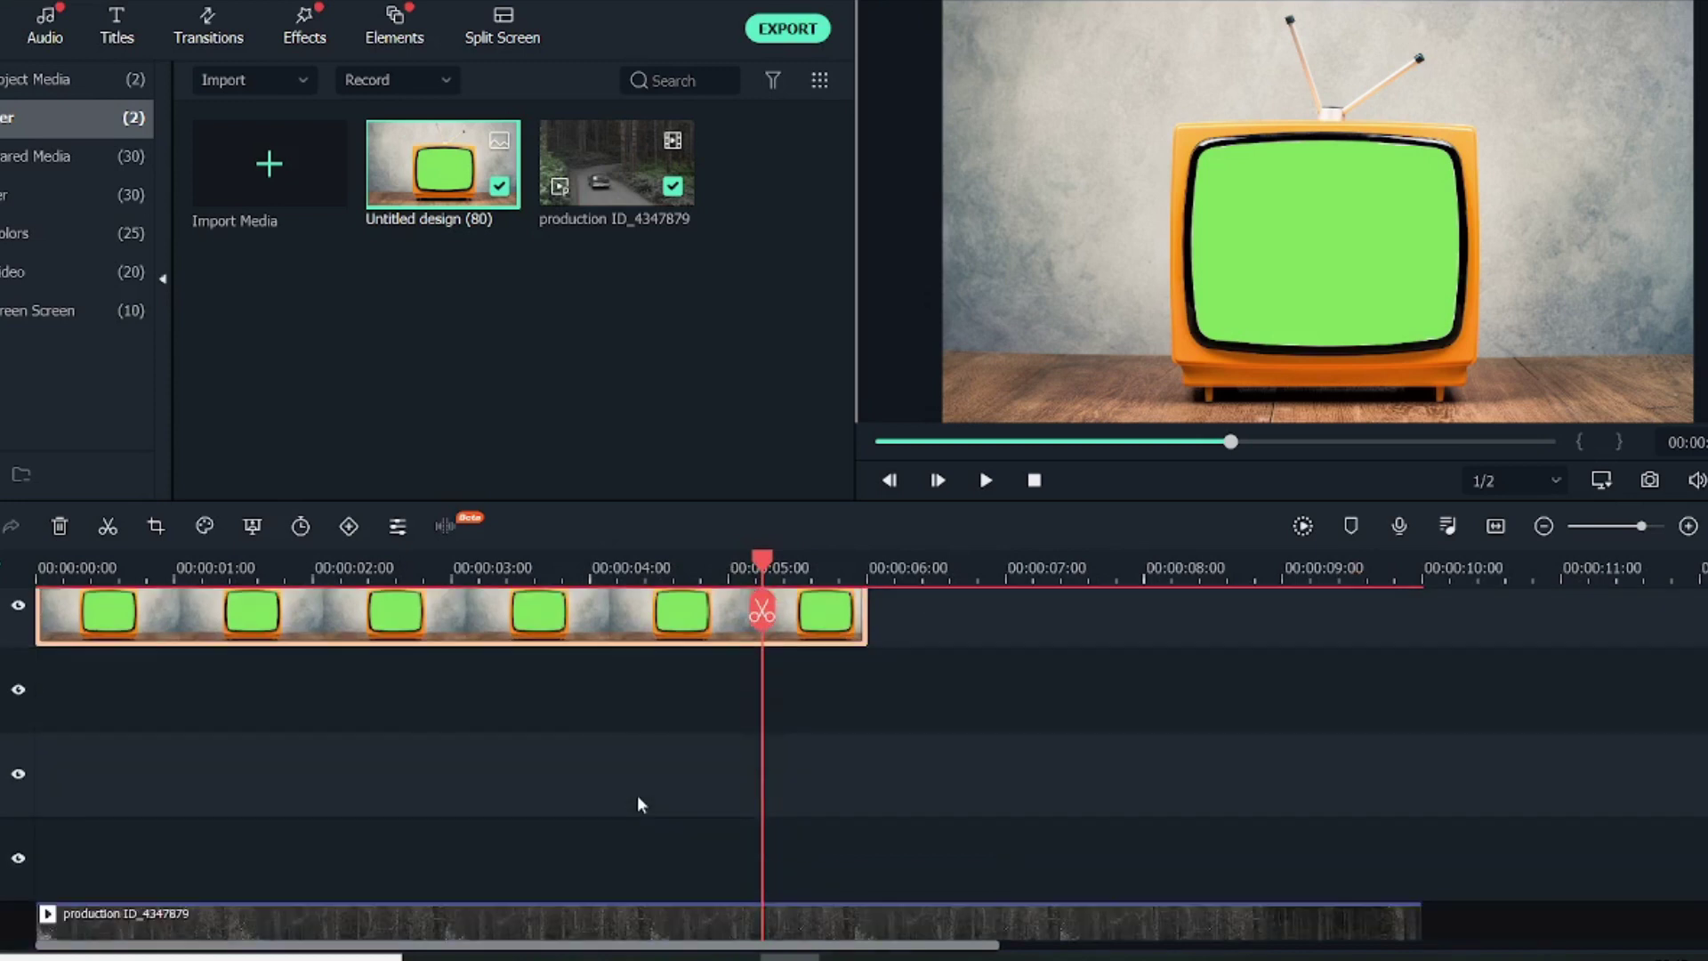
scroll(637, 793, "up", 3)
scroll(635, 793, "down", 1)
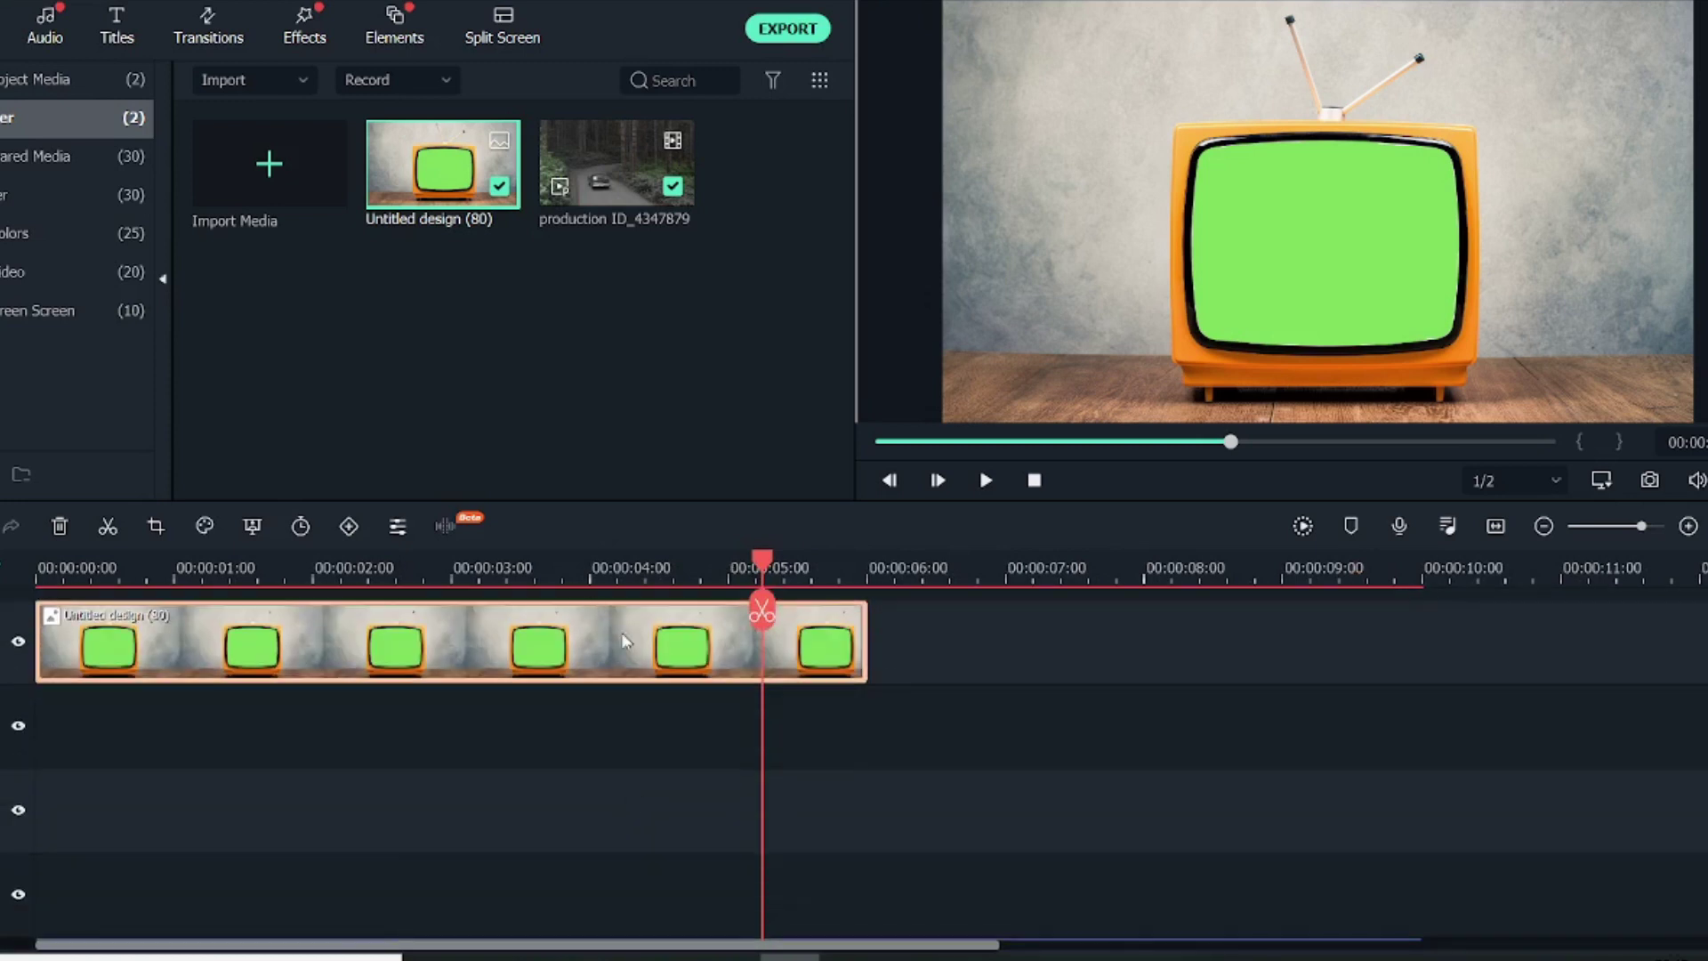
scroll(632, 736, "down", 2)
scroll(633, 735, "up", 2)
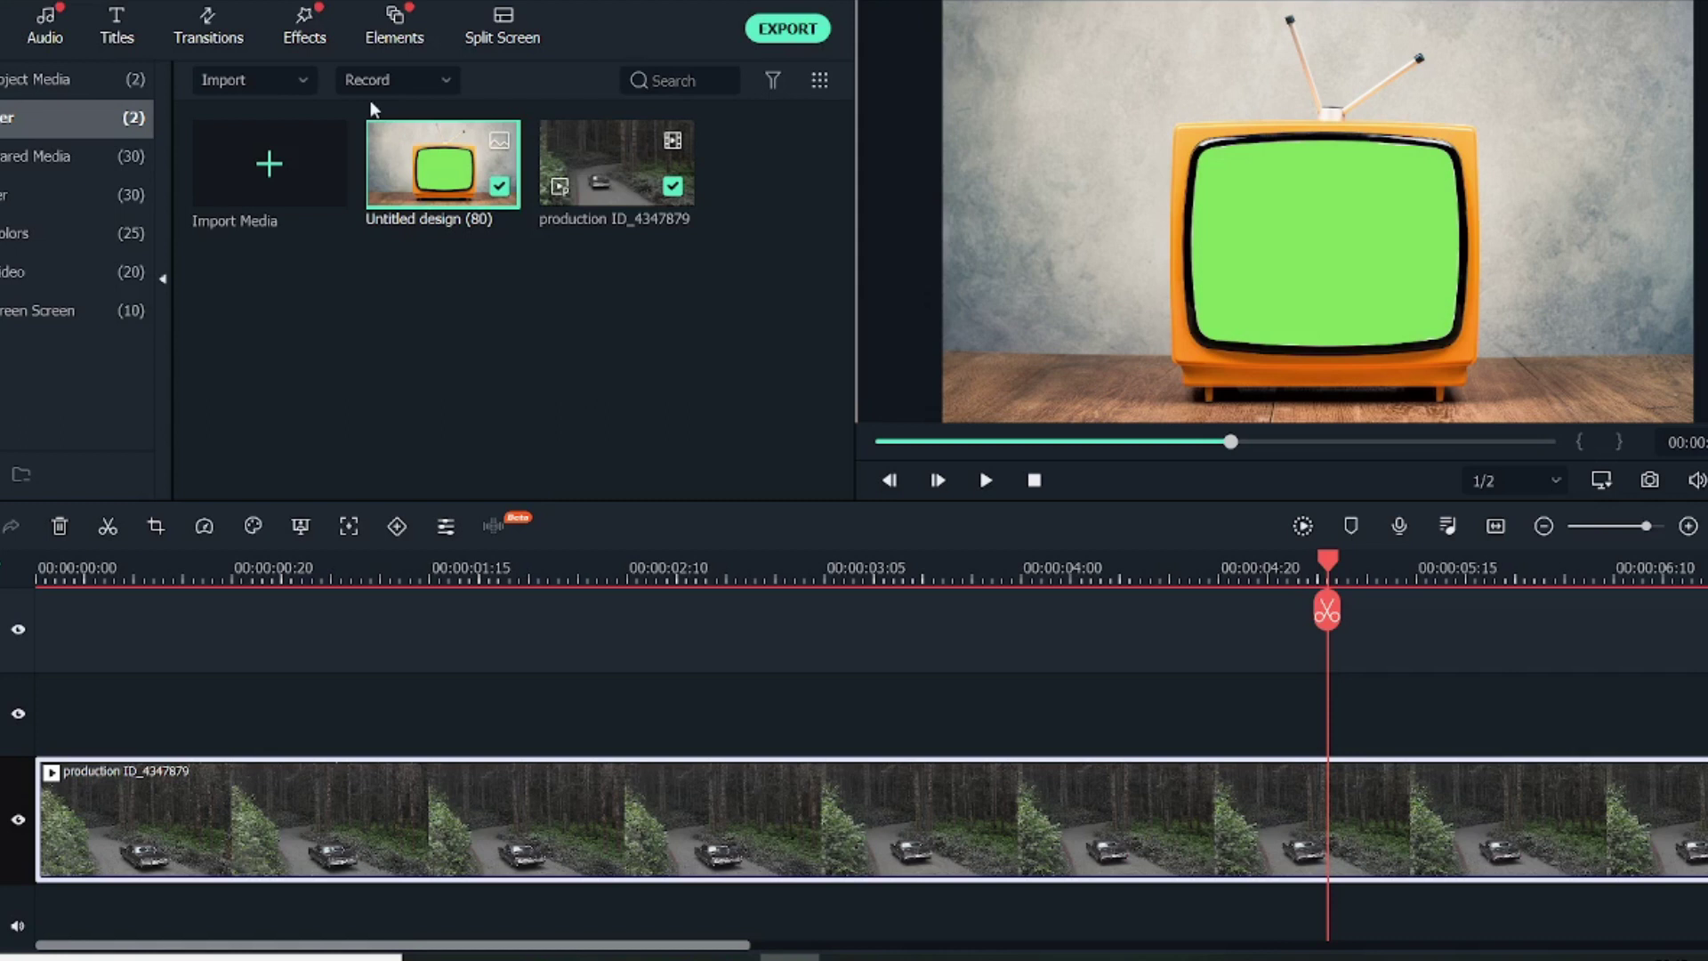
Drag the Silent Film 2 effect from Effects > Old Film onto a track above the forest clip
left_click(307, 43)
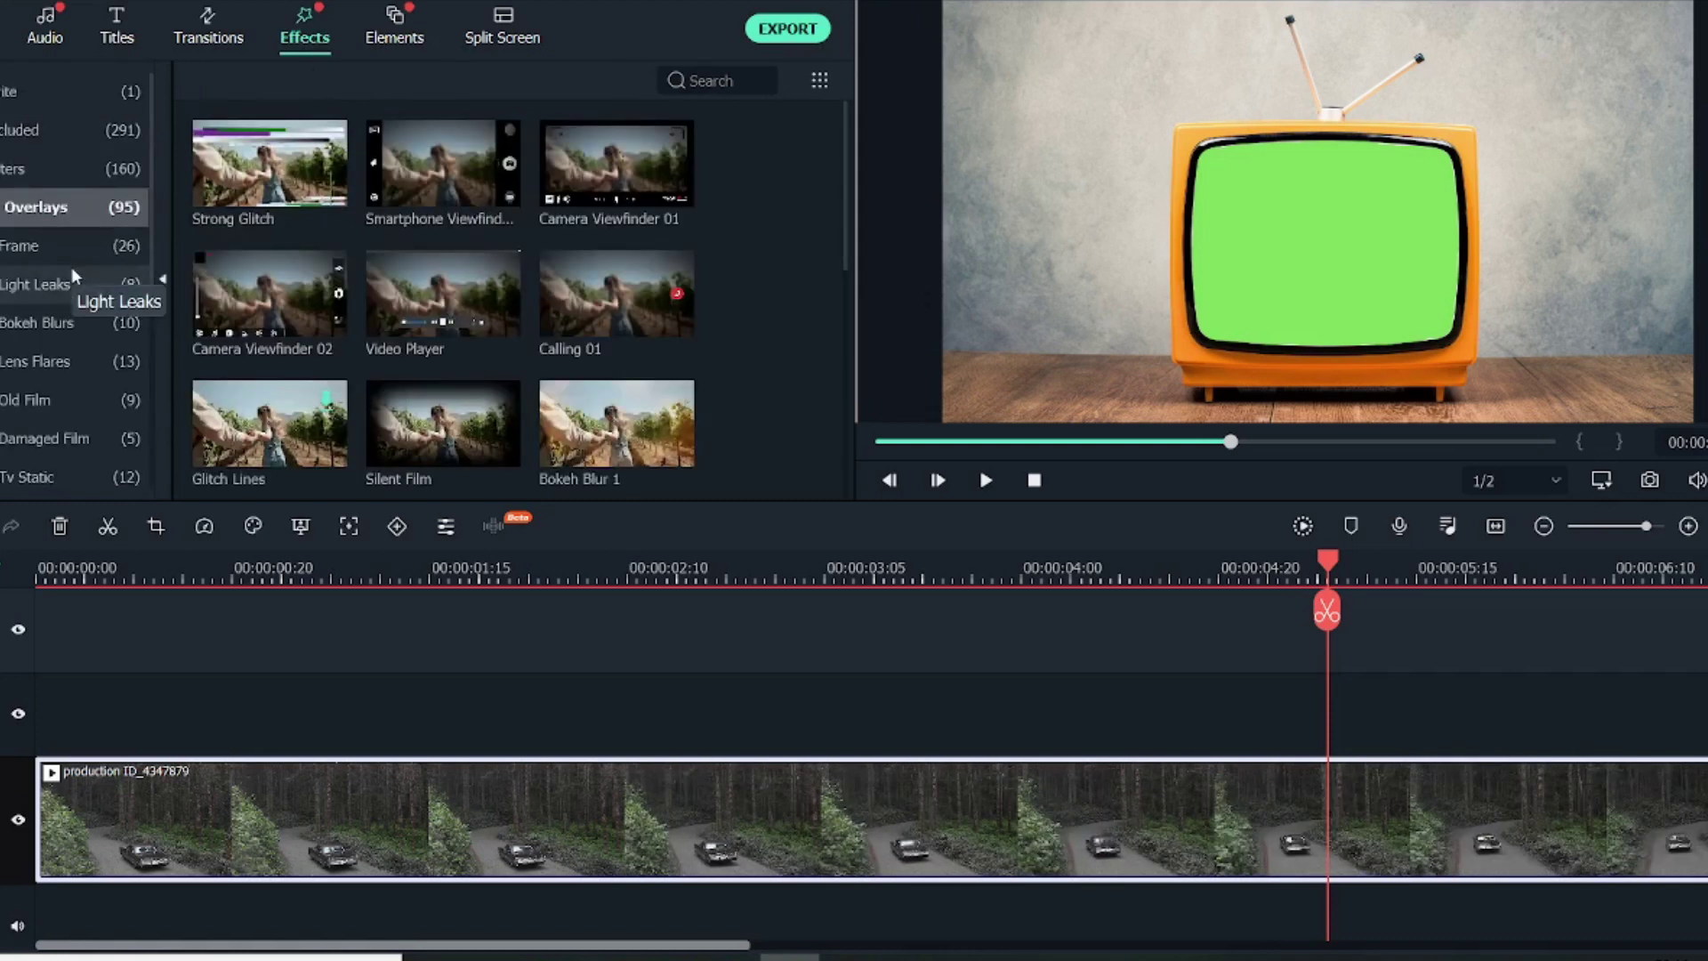
left_click(80, 405)
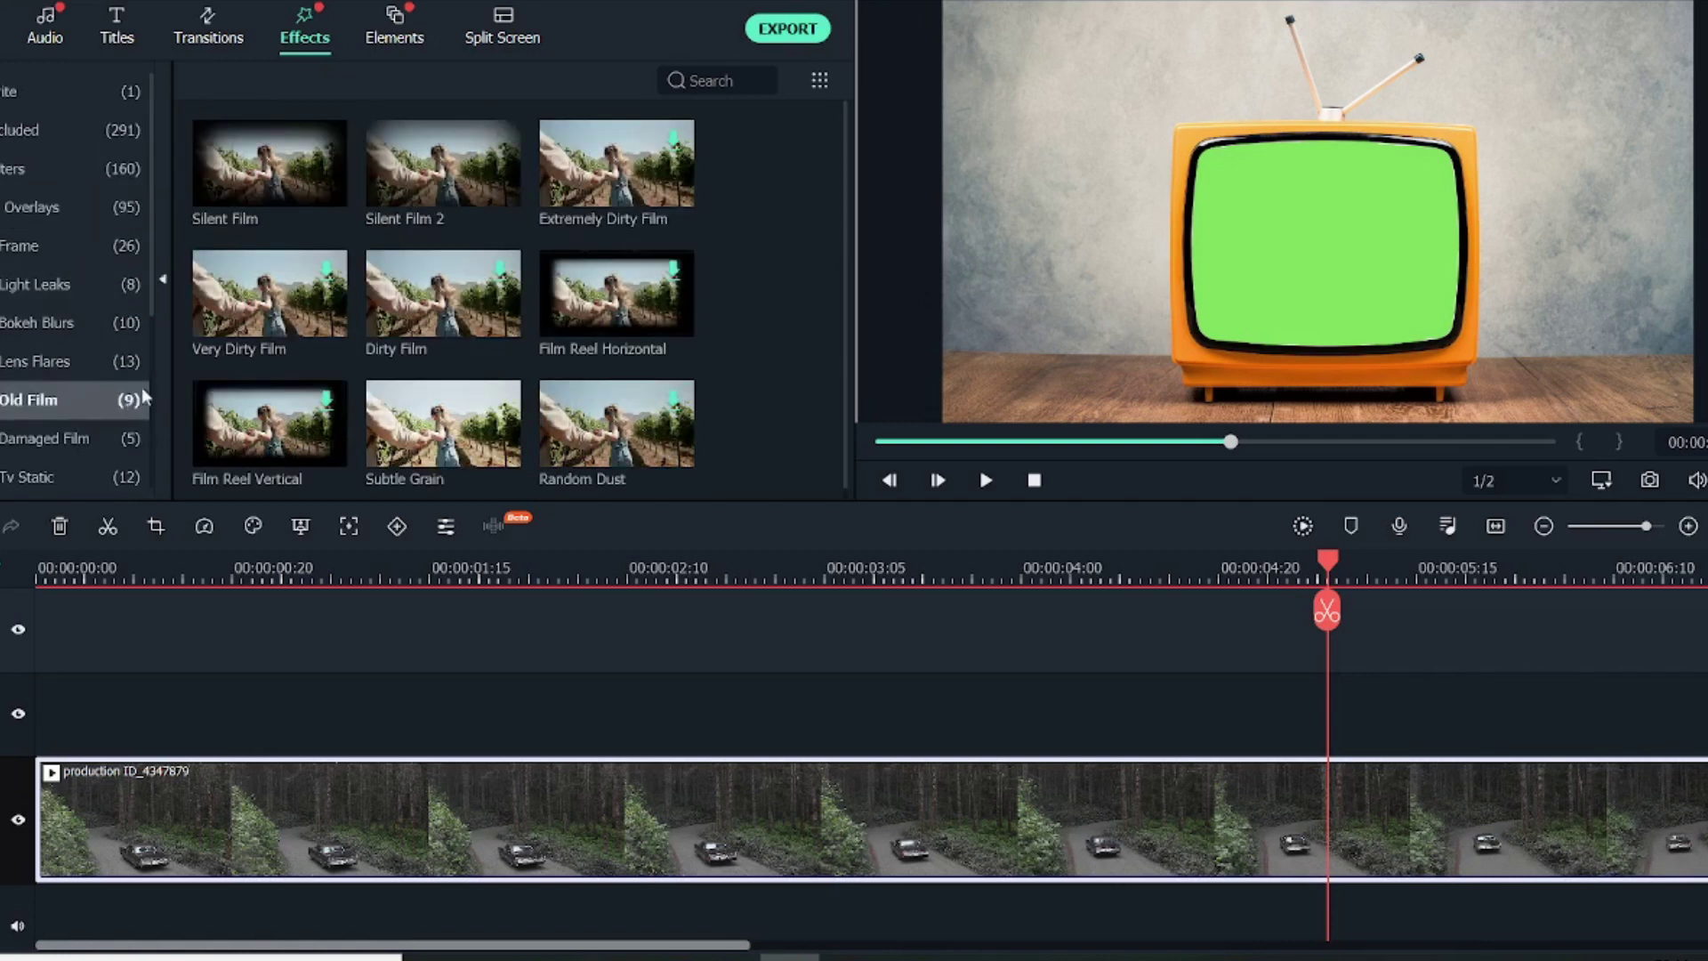
mouse_move(433, 213)
scroll(437, 208, "down", 1)
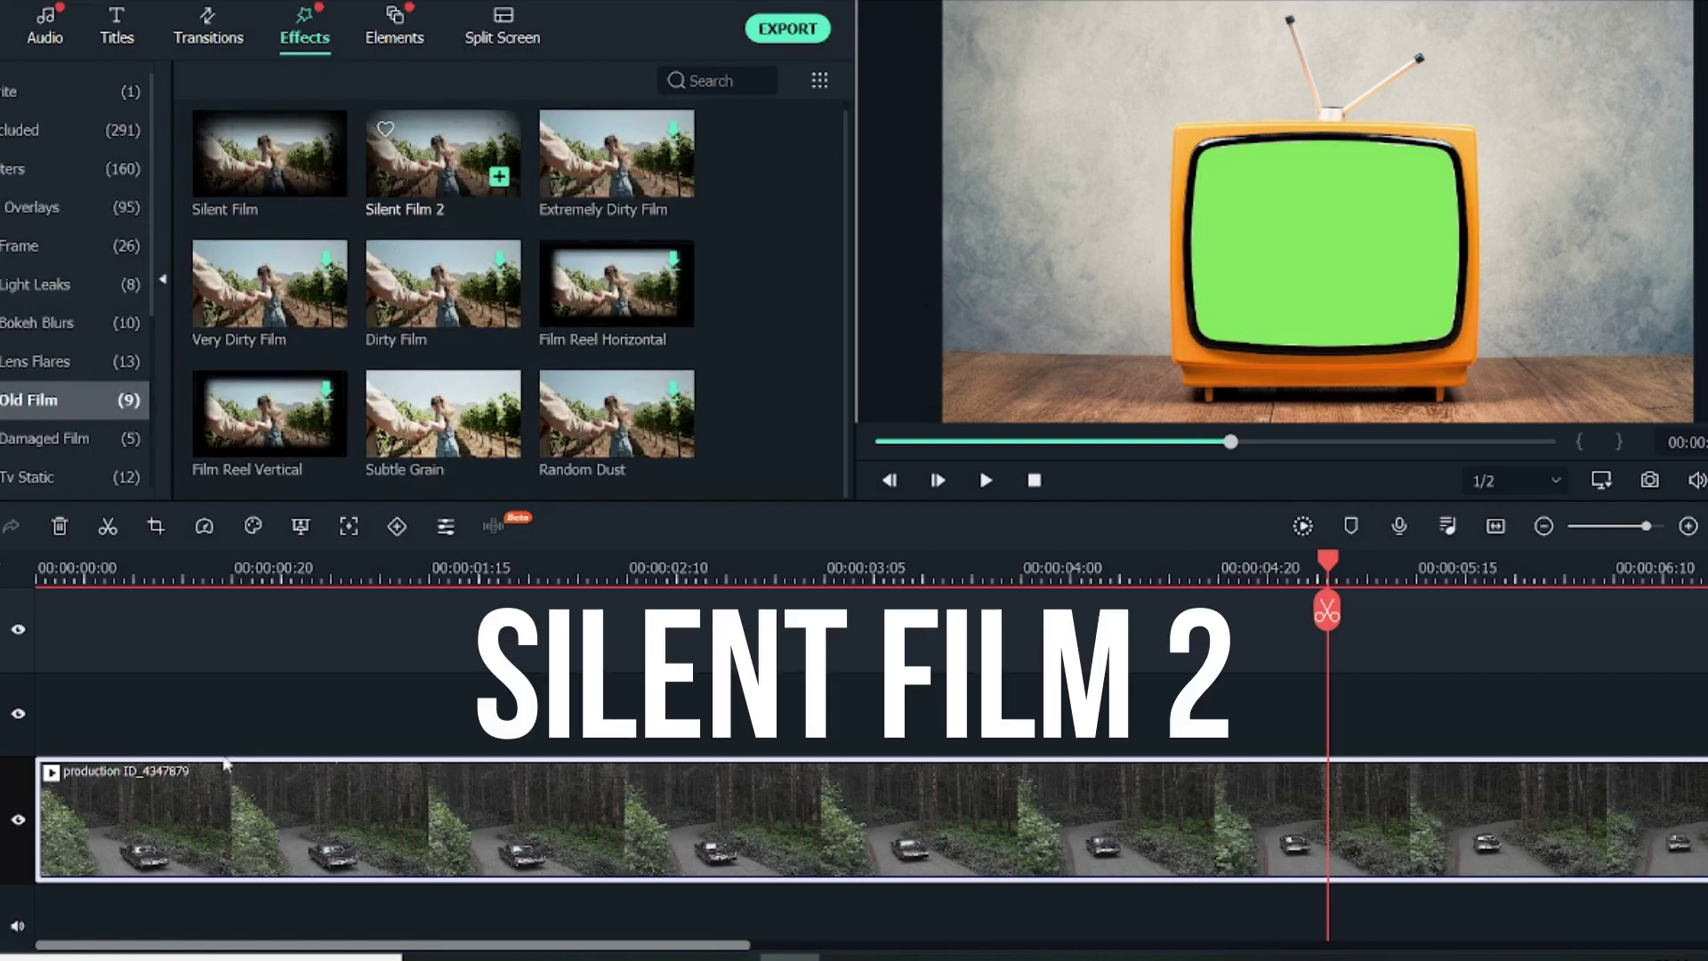
left_click(124, 903)
scroll(111, 890, "down", 4)
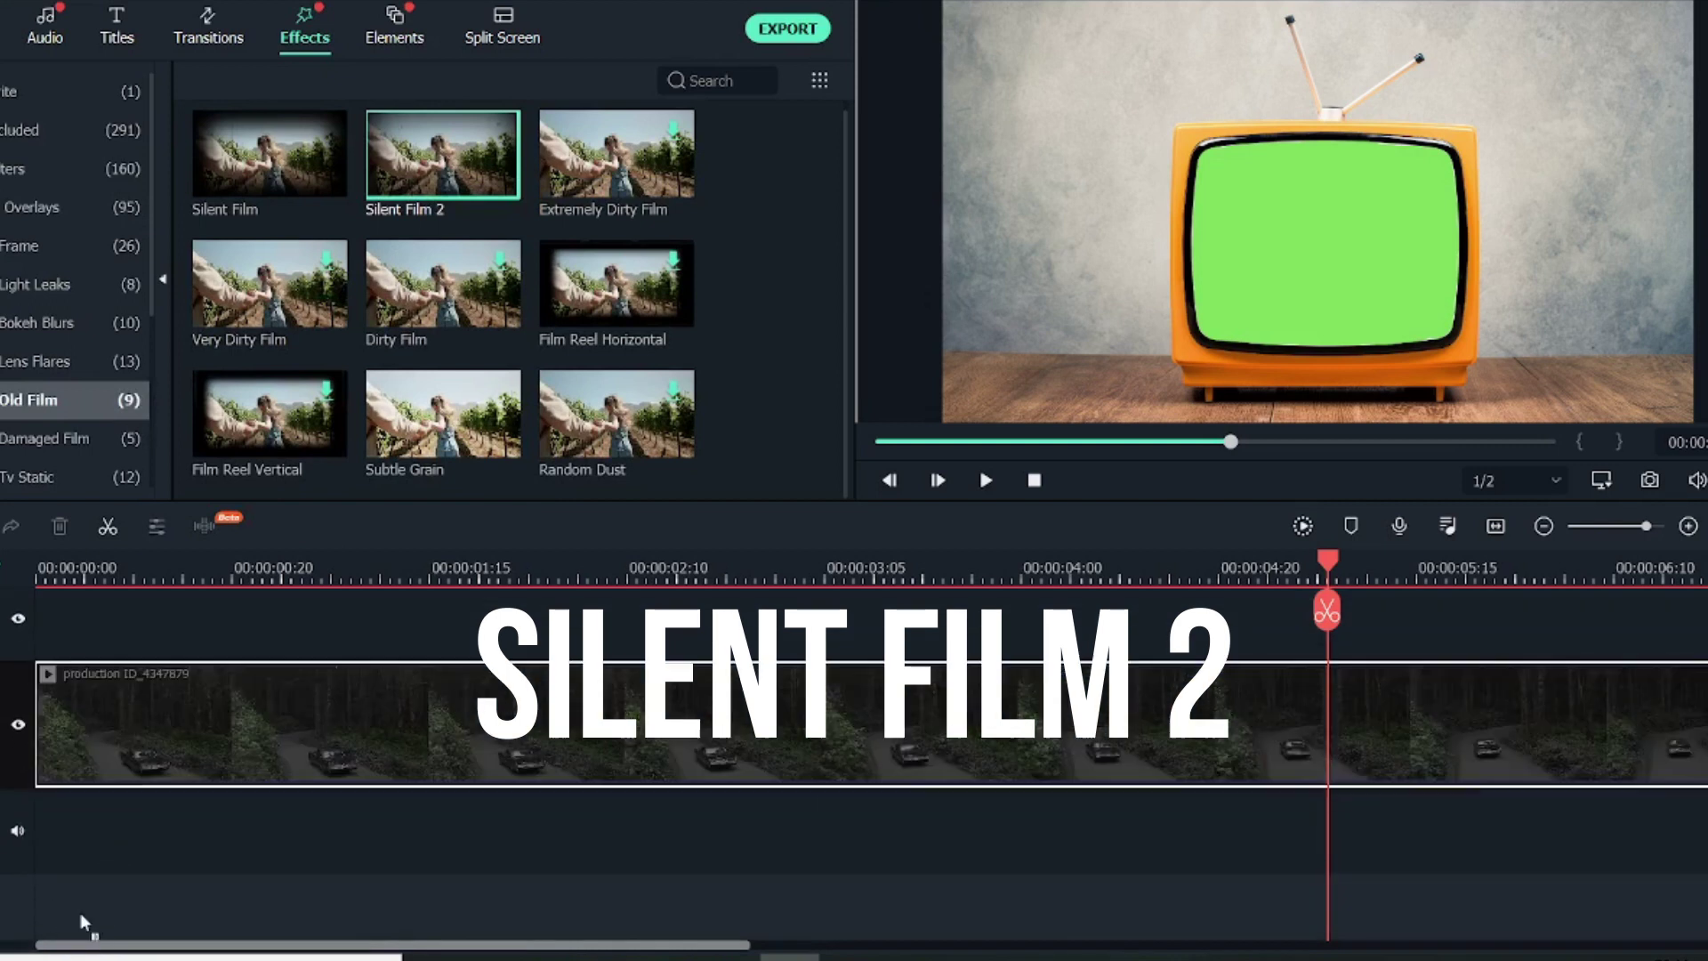
left_click_drag(86, 916, 24, 627)
Move the playhead back to about one second in
scroll(356, 685, "up", 5)
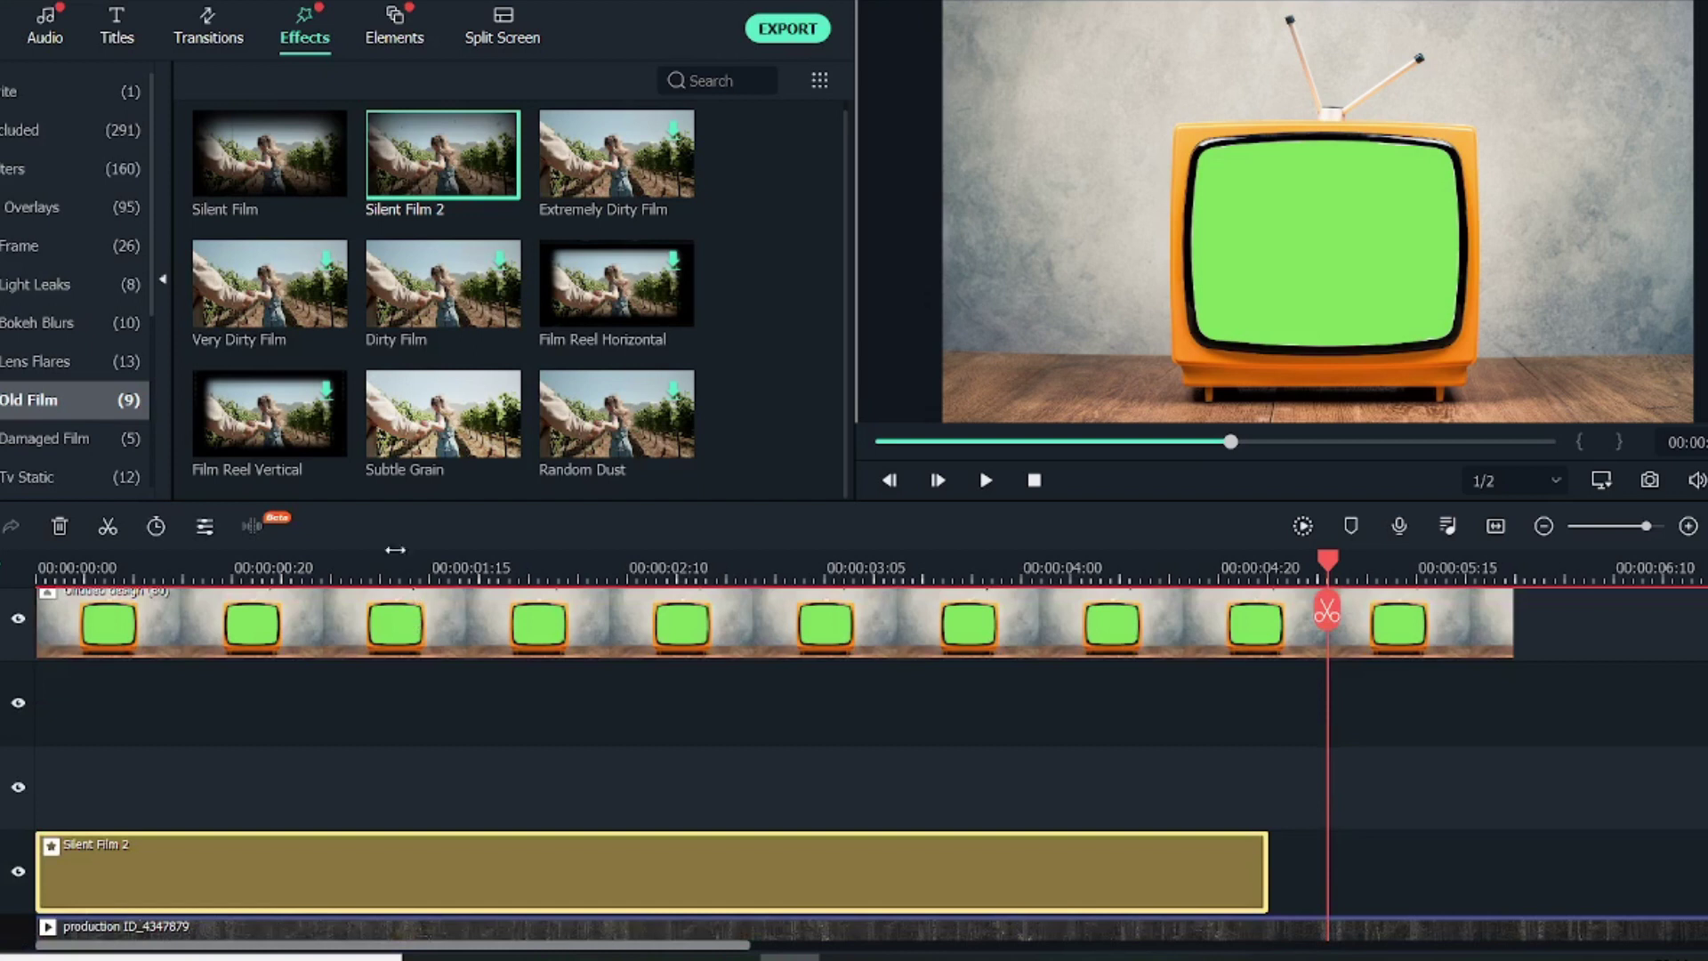
left_click(402, 559)
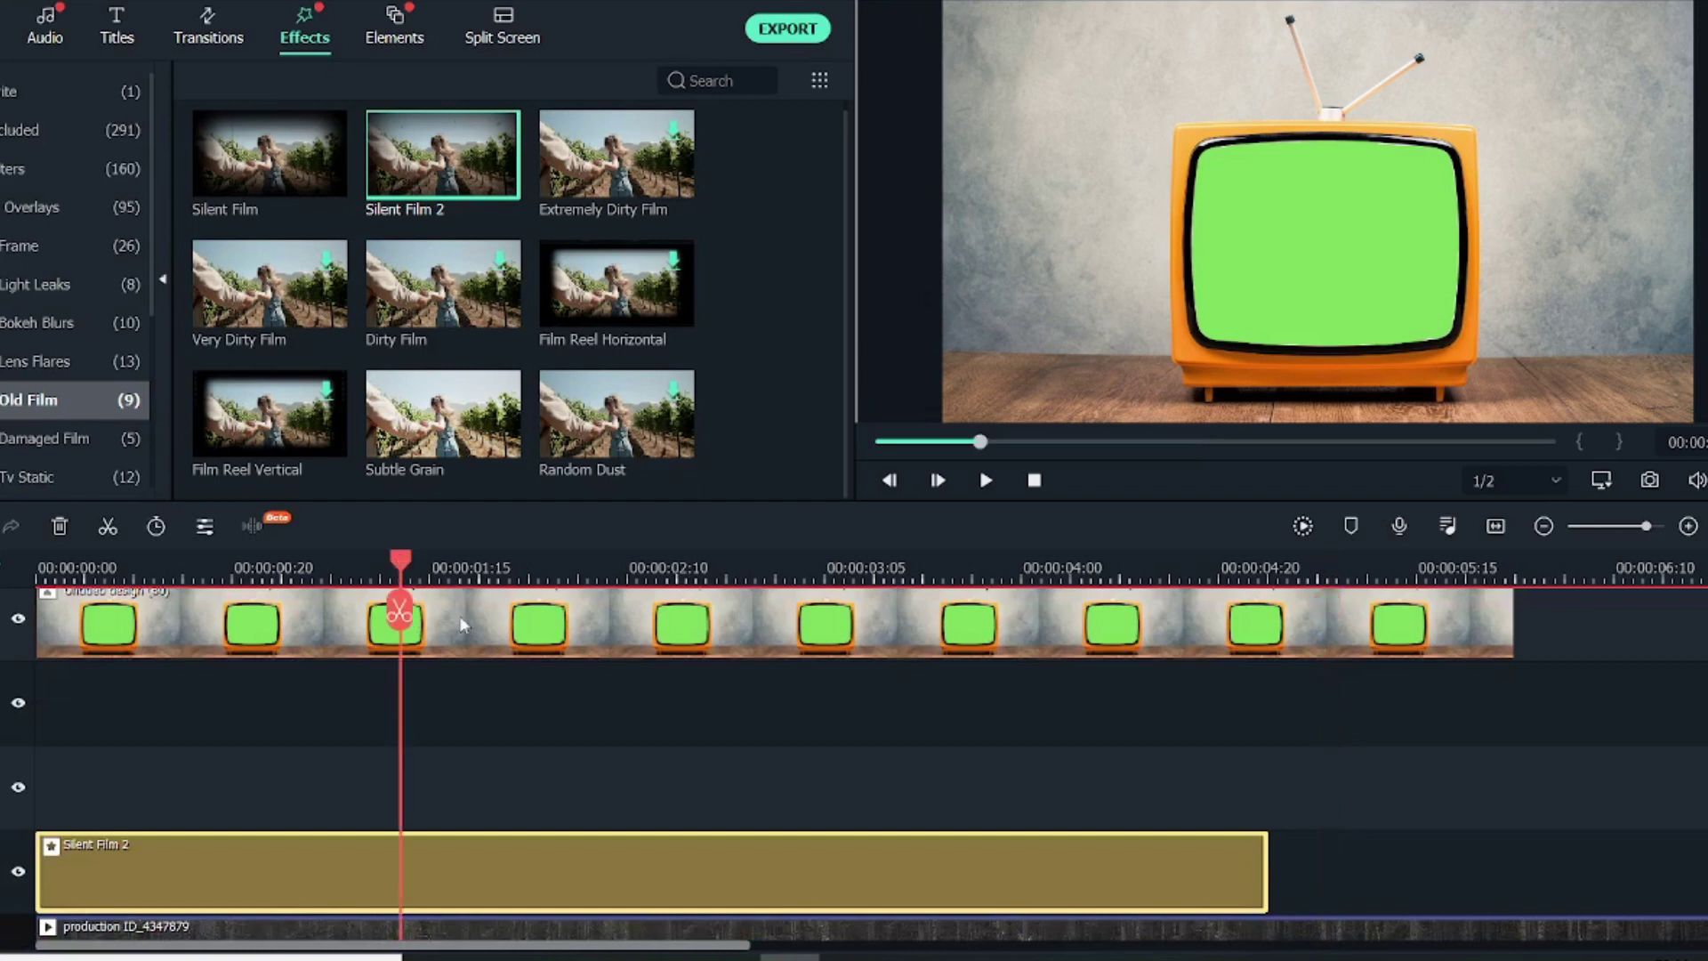
scroll(489, 738, "down", 2)
scroll(654, 703, "up", 2)
Add the Subtle Grain old-film effect on the track above Silent Film 2
mouse_move(479, 387)
left_click_drag(418, 436, 57, 801)
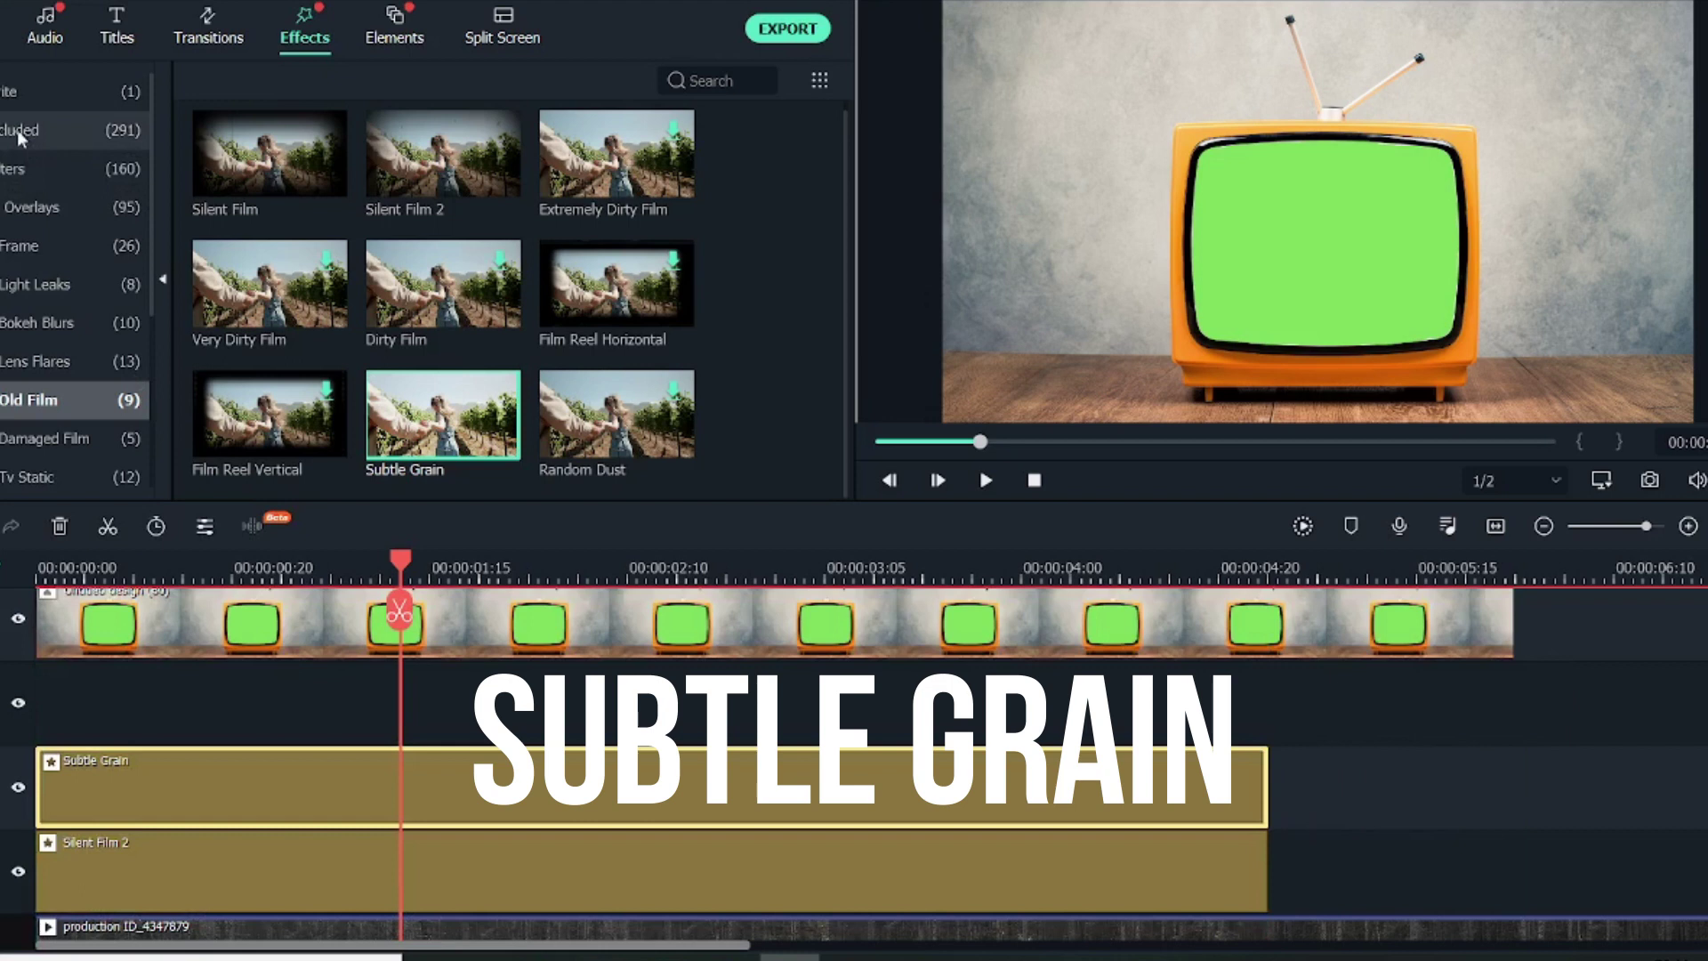
mouse_move(445, 429)
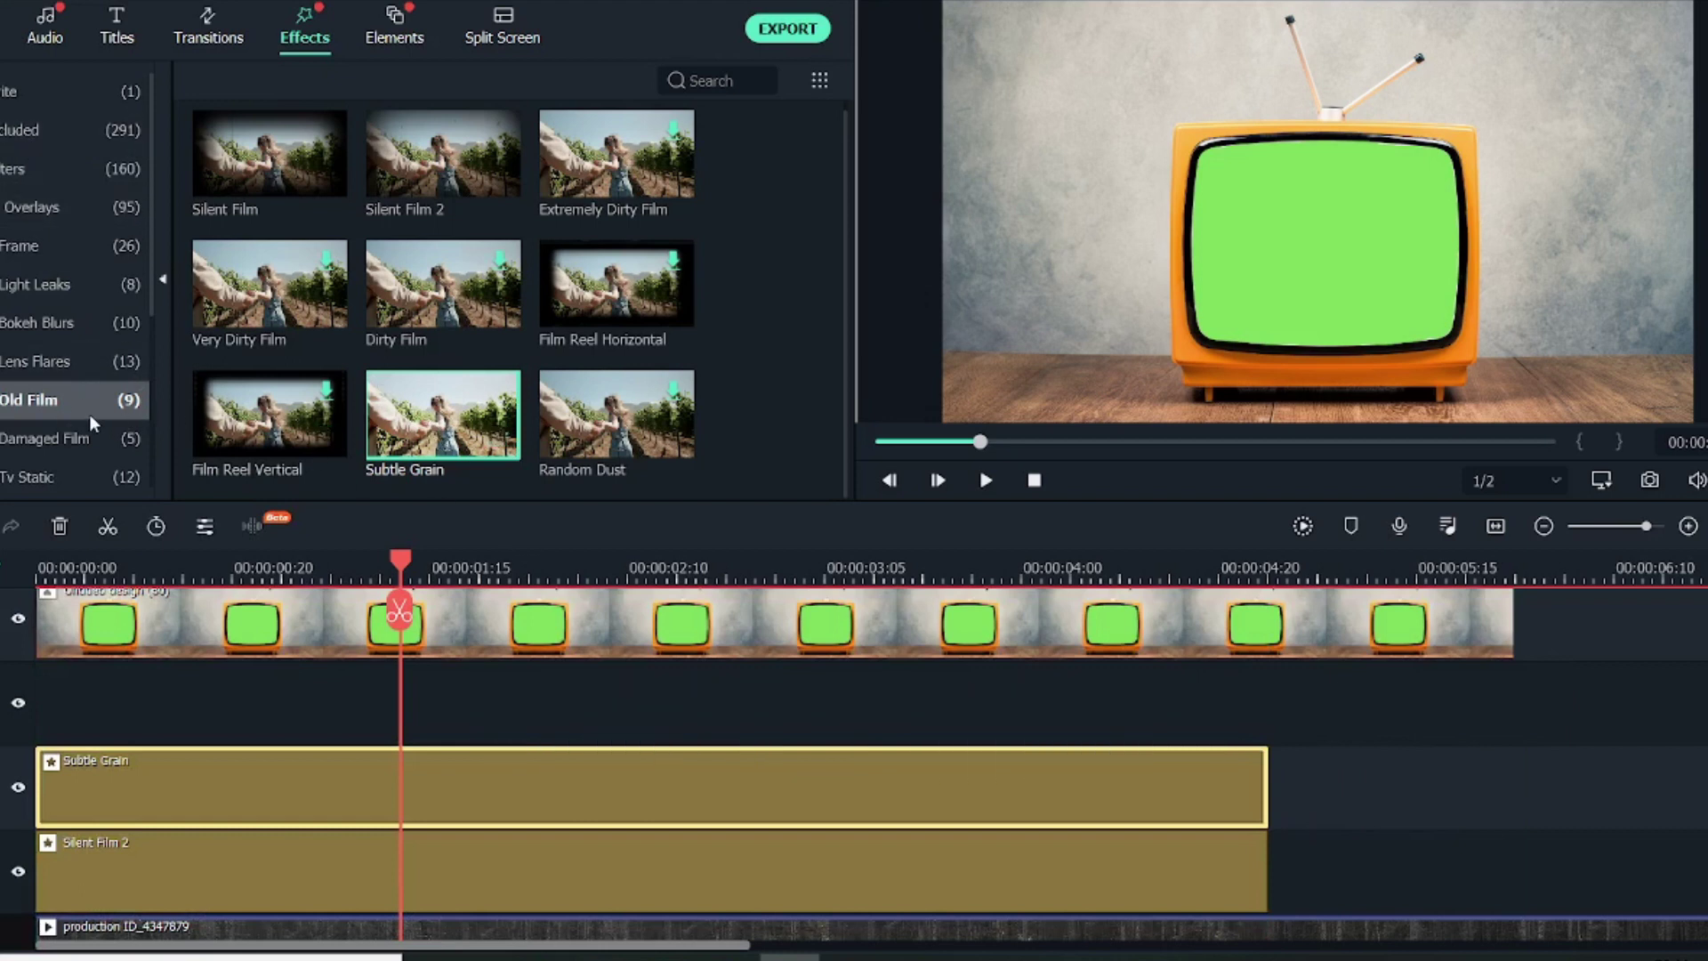
scroll(89, 414, "down", 3)
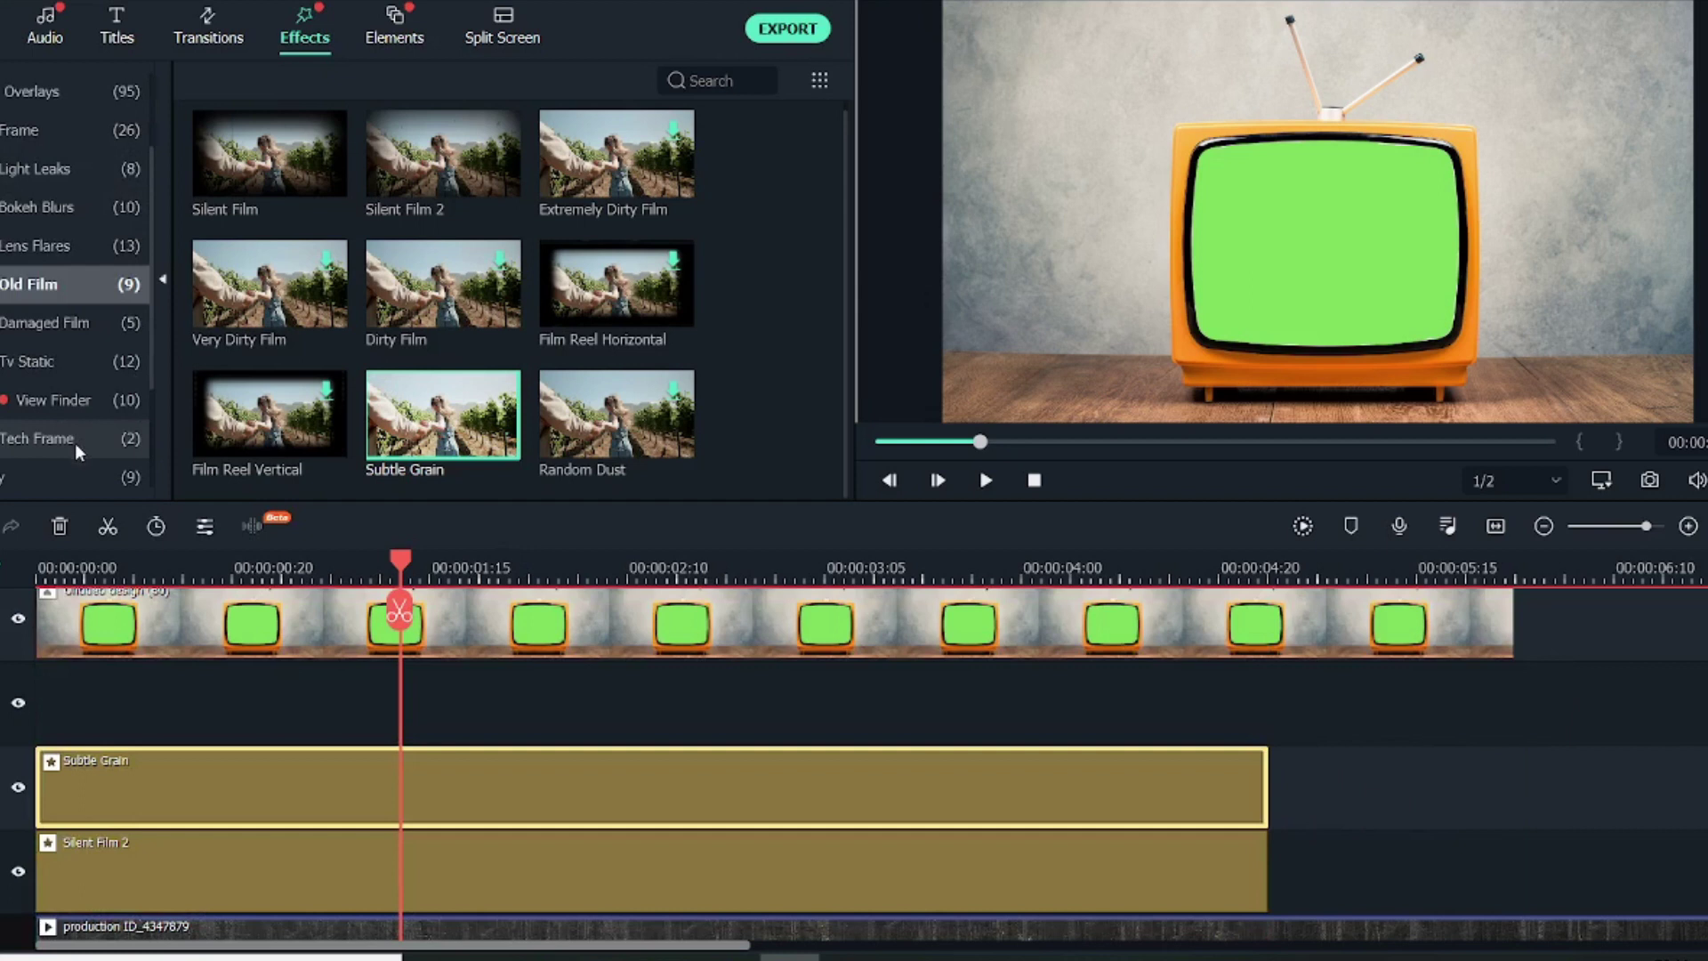
Add the Static 2 effect from the Tv Static category as a new track above Subtle Grain
left_click(68, 363)
mouse_move(452, 313)
scroll(514, 285, "down", 2)
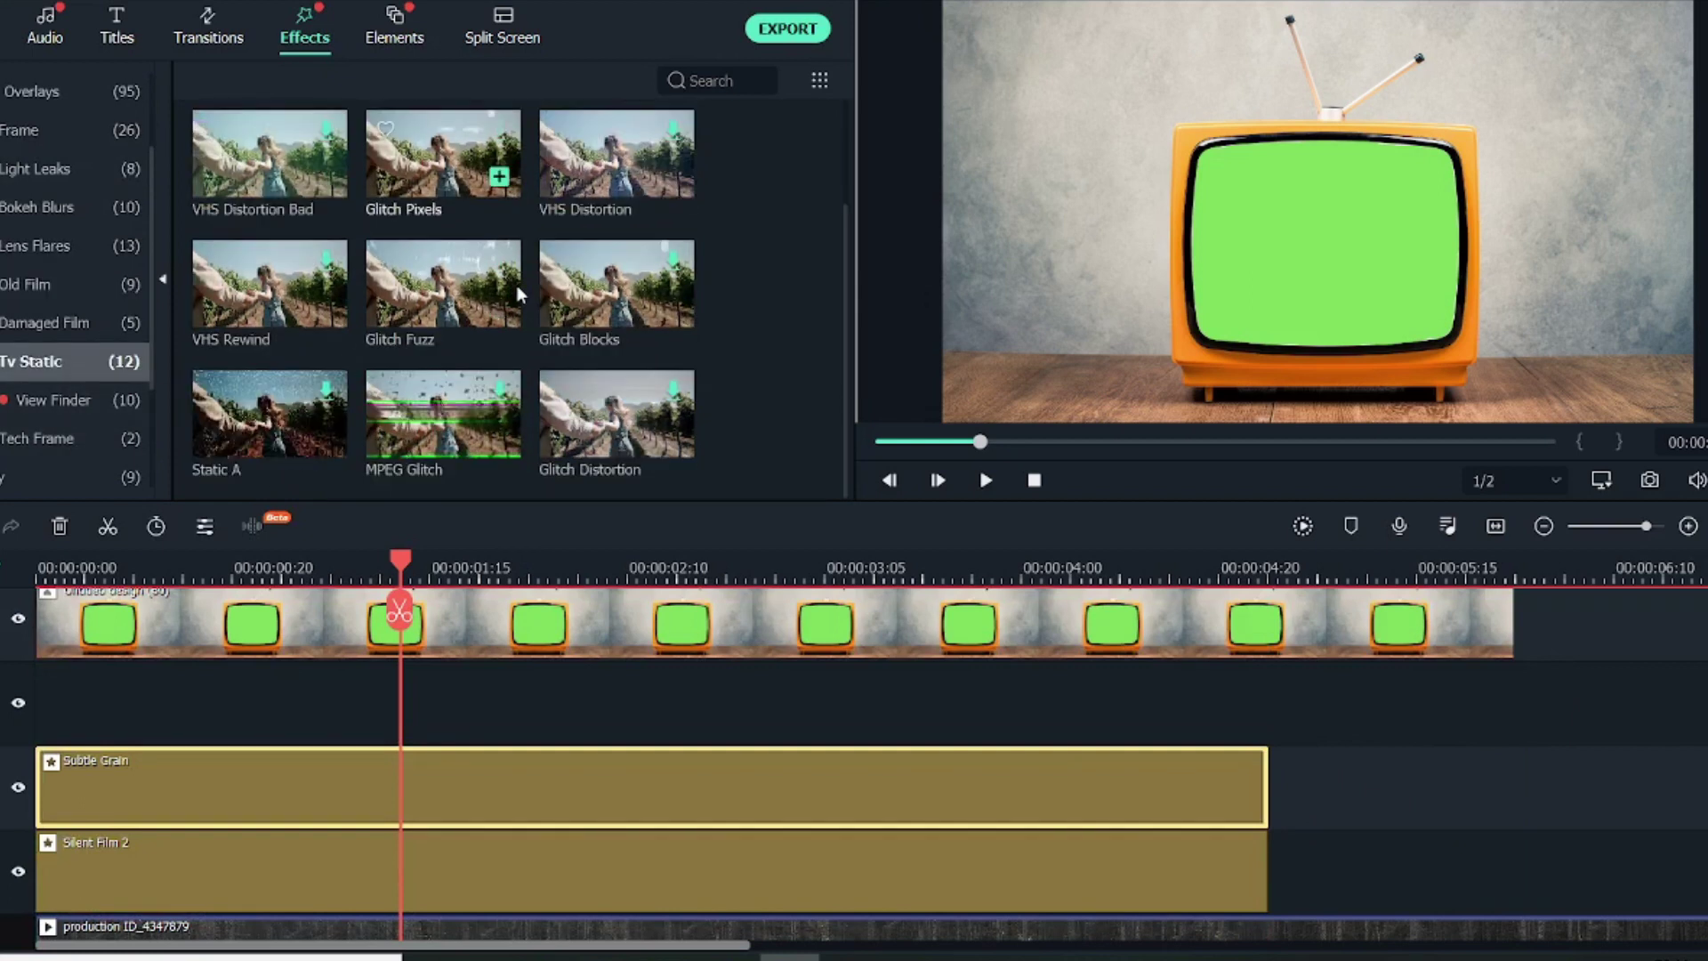
scroll(516, 285, "up", 2)
mouse_move(573, 197)
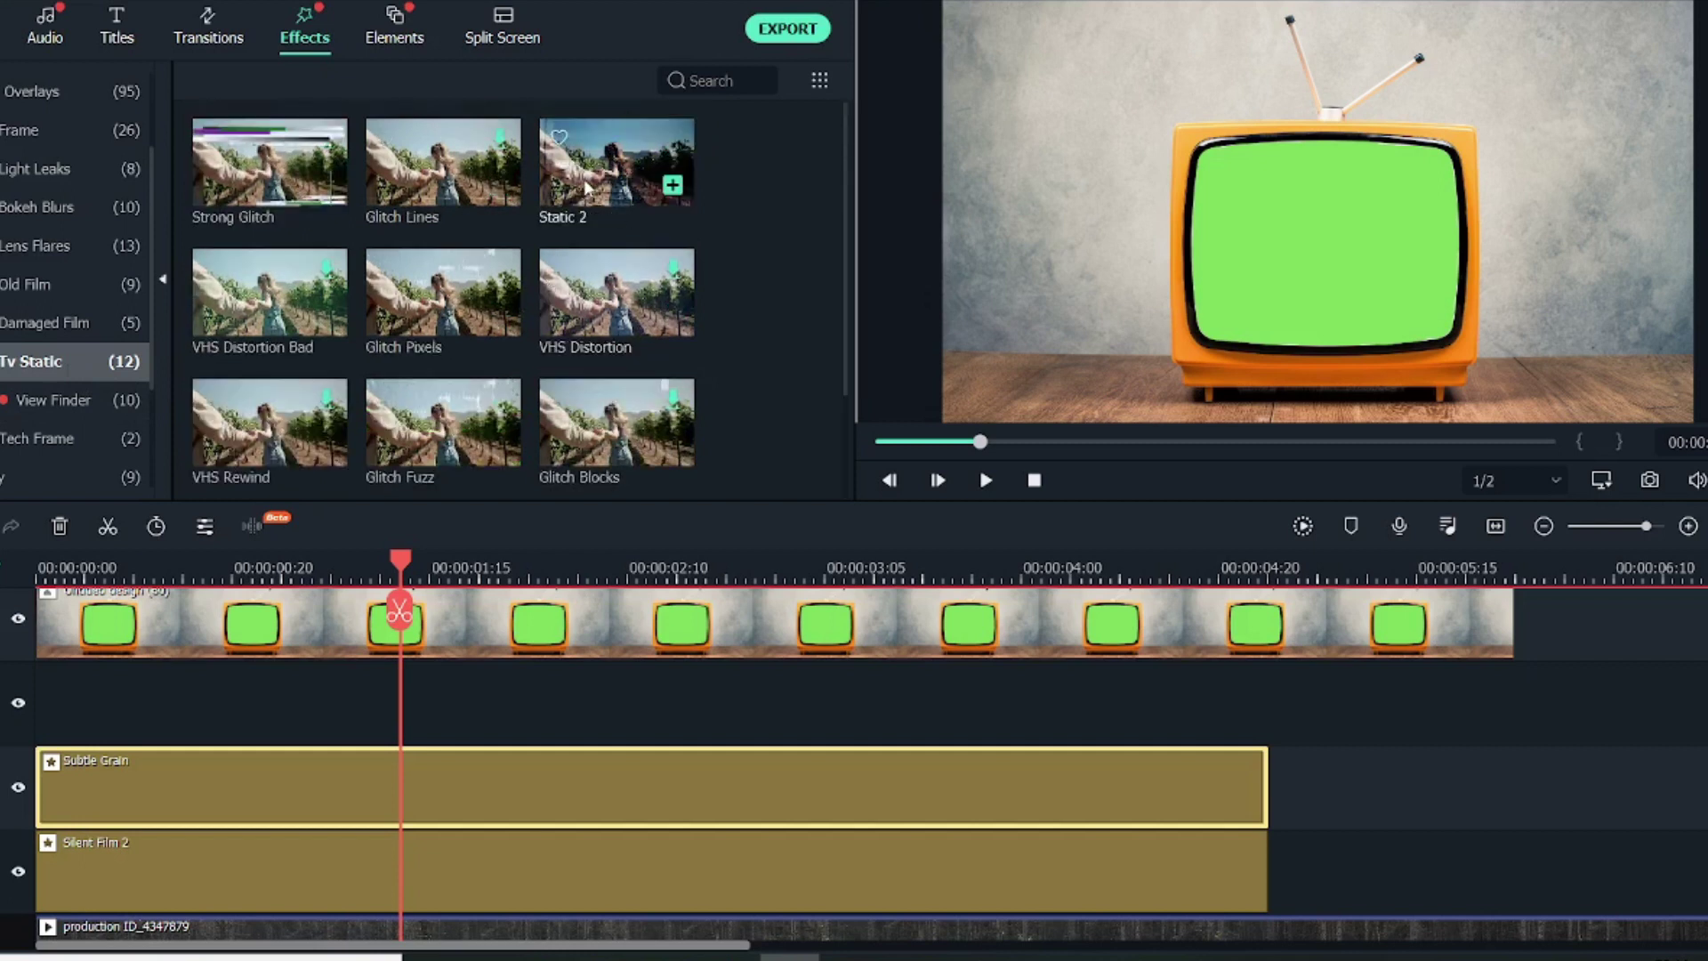
left_click_drag(571, 226, 127, 717)
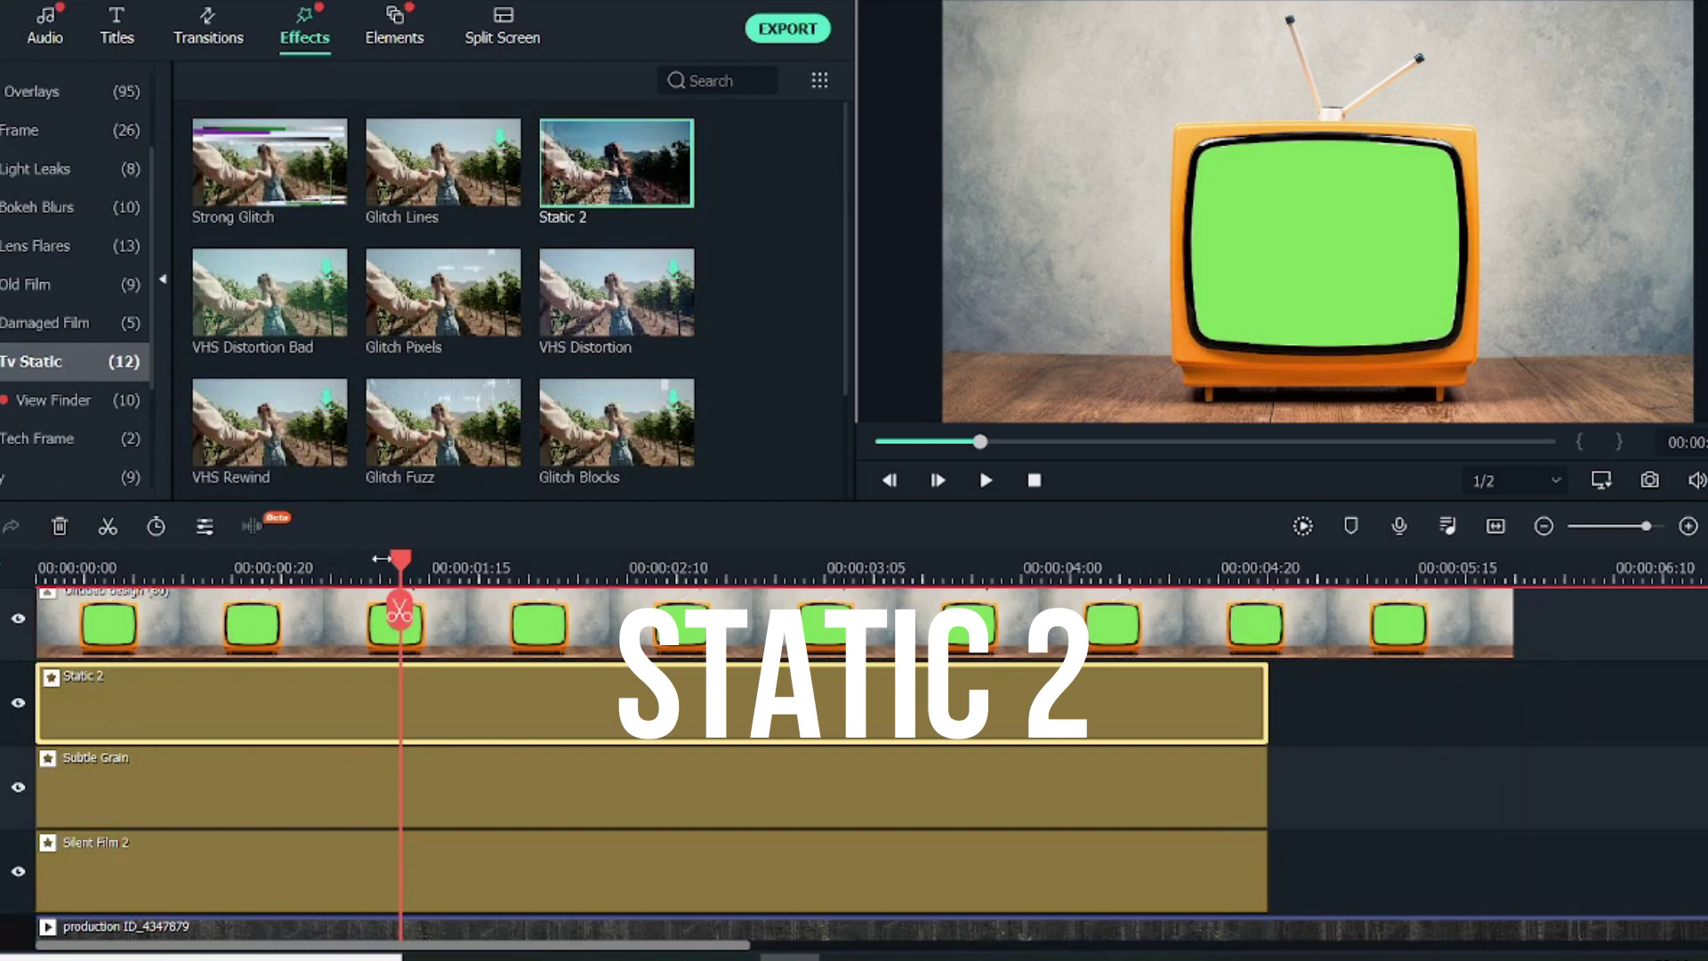
scroll(690, 568, "down", 3)
scroll(654, 623, "down", 1)
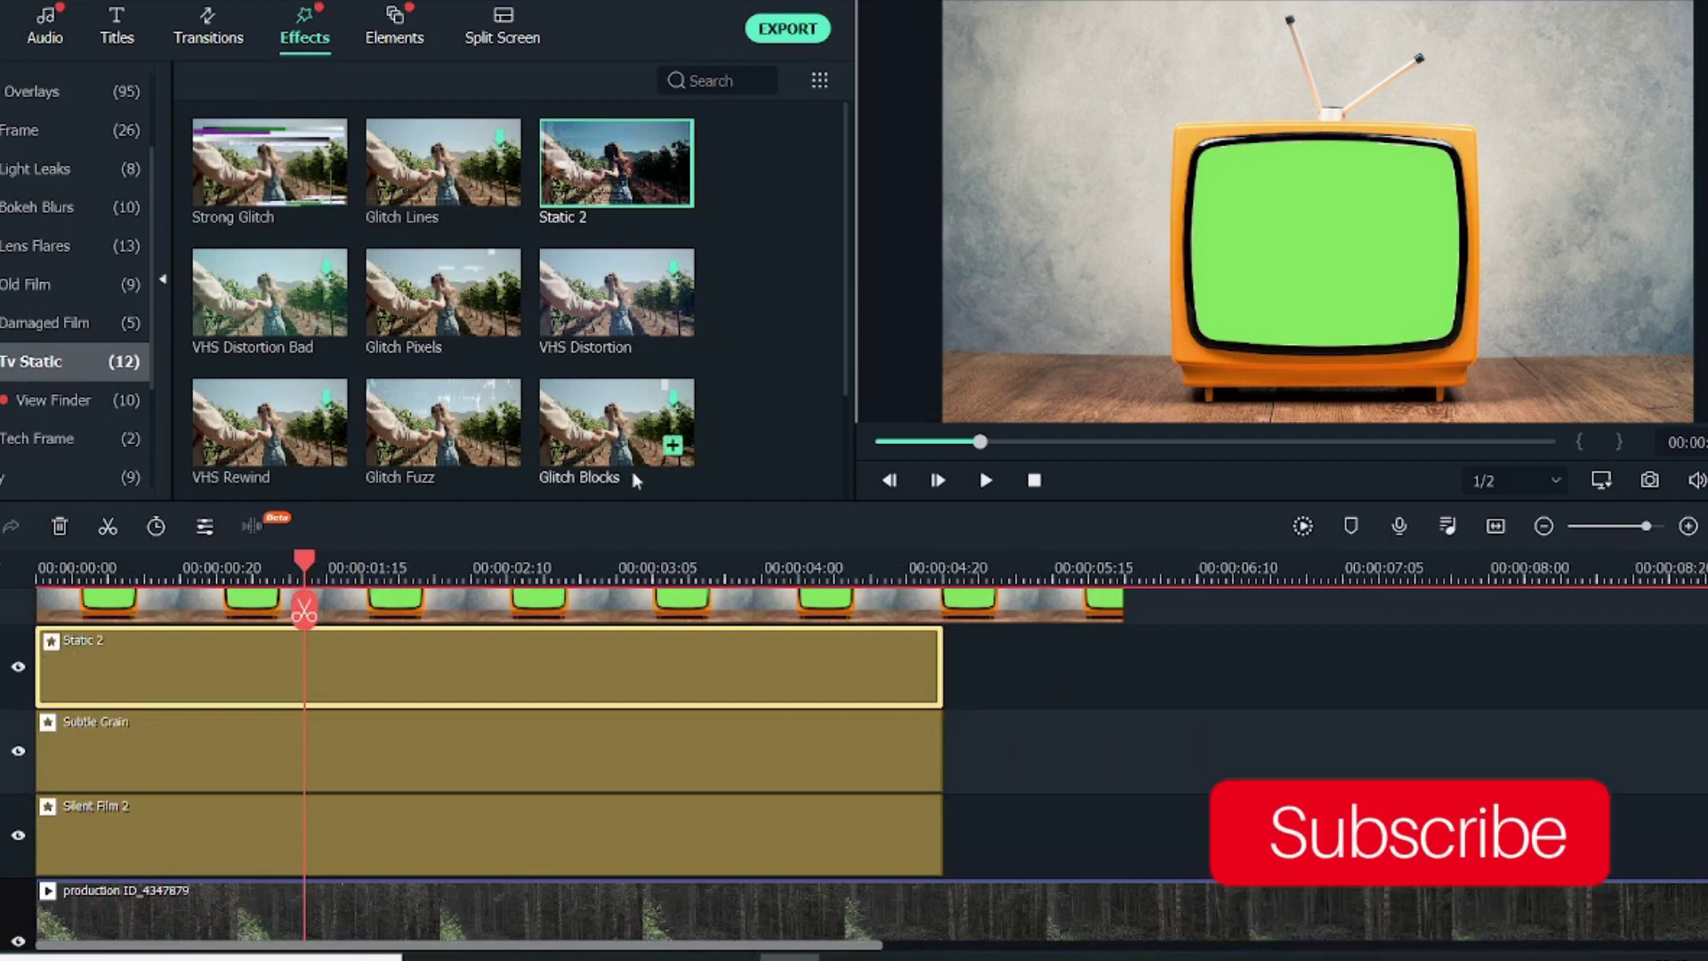
Extend the Silent Film 2, Subtle Grain and Static 2 effect clips to end at 00:00:10:00
left_click(40, 284)
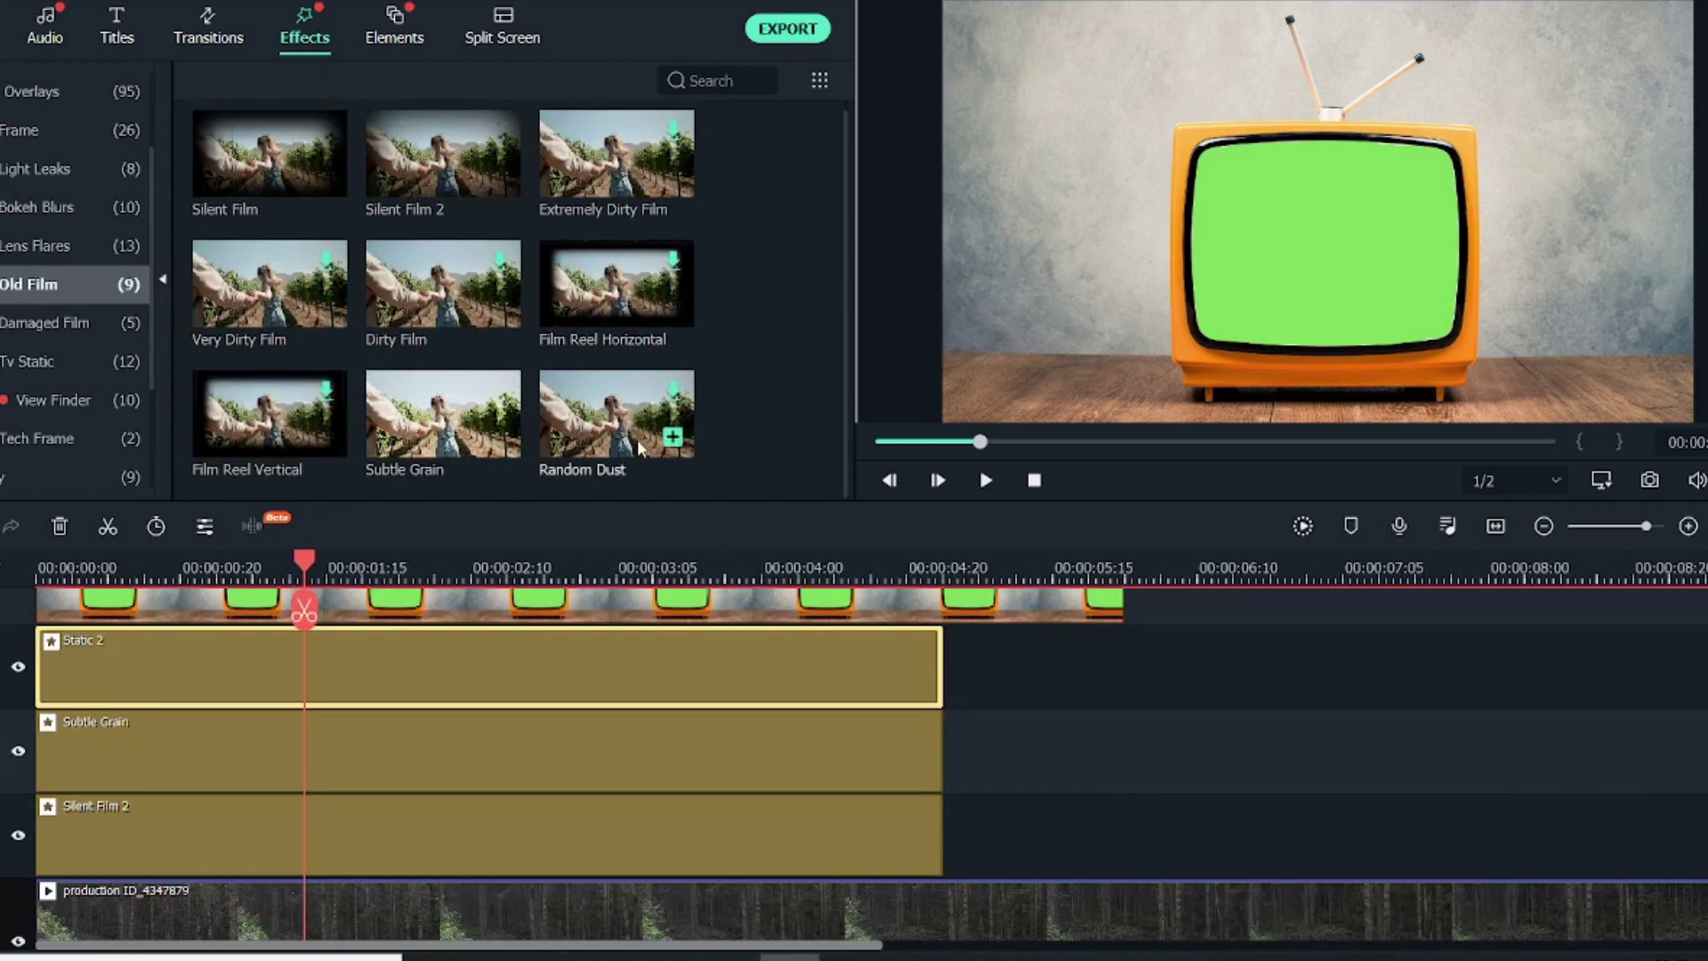
scroll(488, 787, "down", 3)
left_click(542, 814)
left_click_drag(578, 820, 1123, 841)
left_click_drag(578, 750, 1123, 749)
left_click_drag(578, 666, 1123, 666)
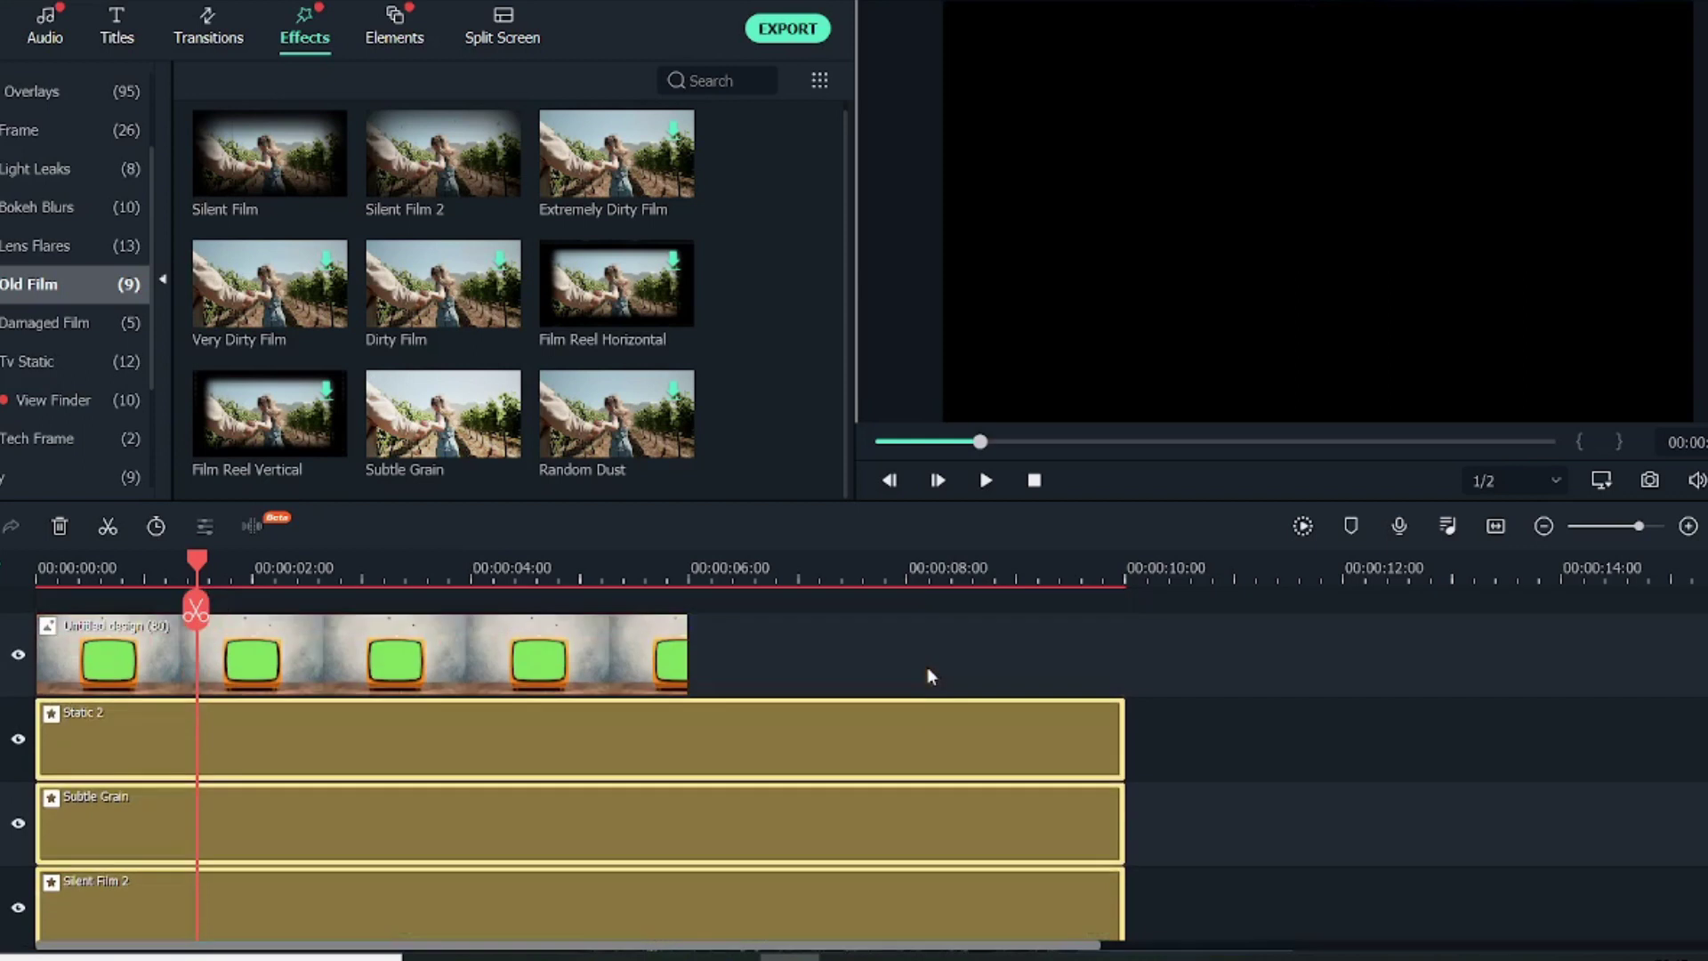
scroll(926, 676, "down", 3)
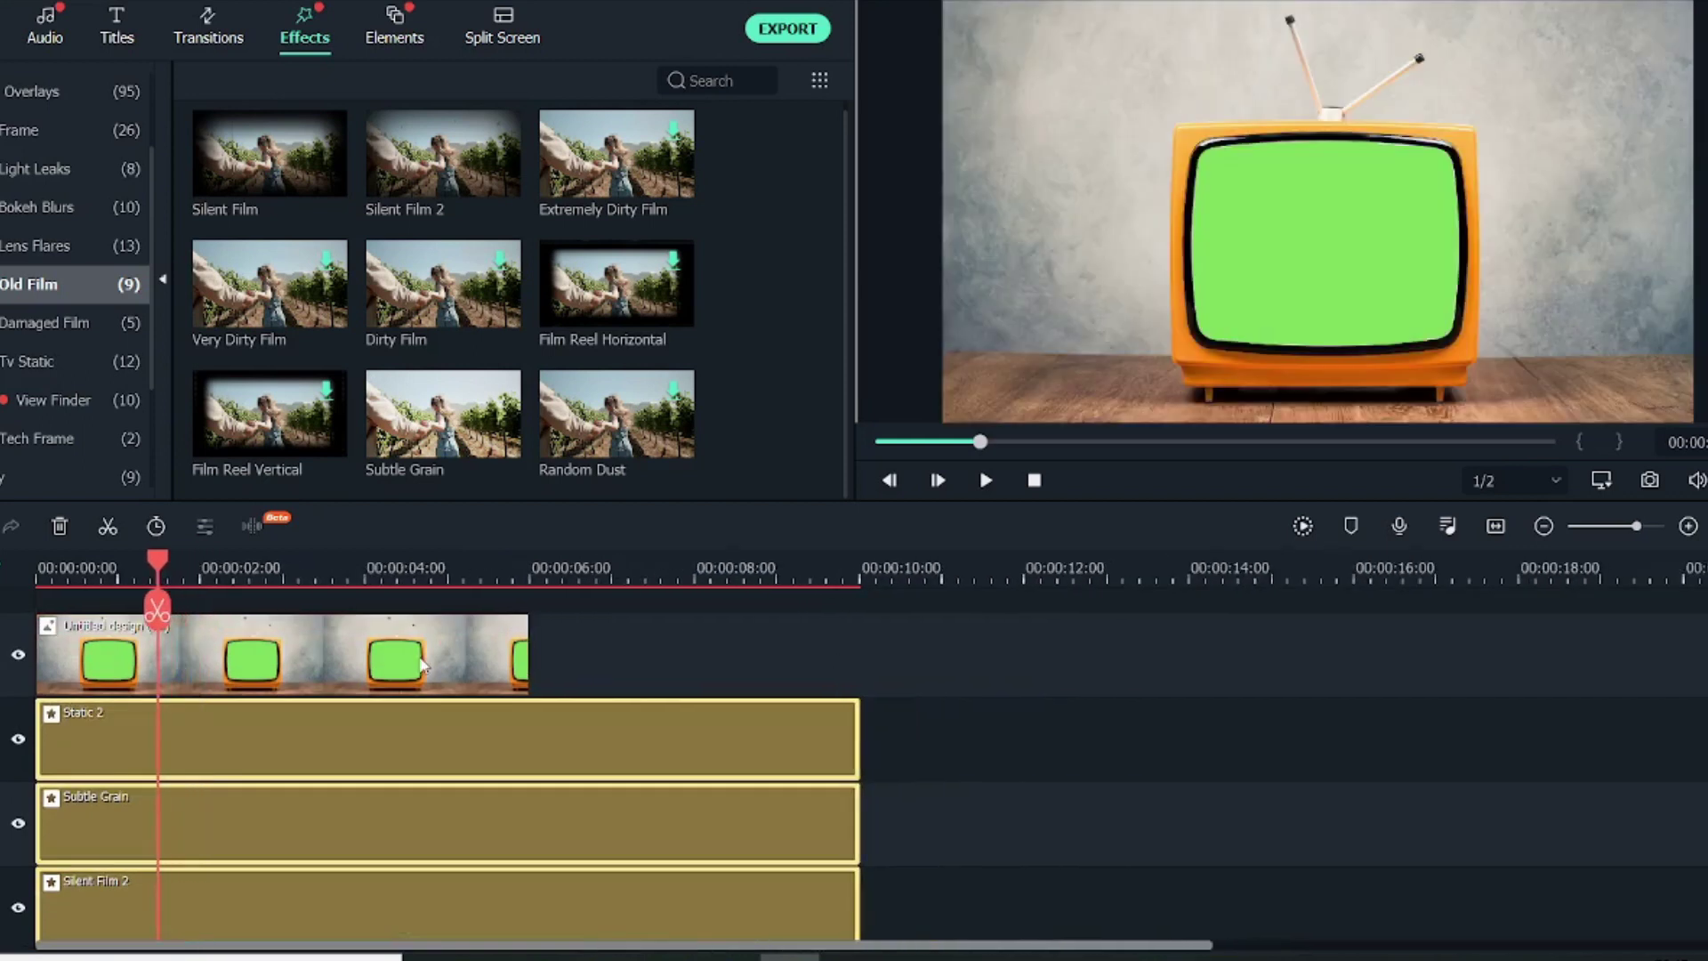
left_click(422, 665)
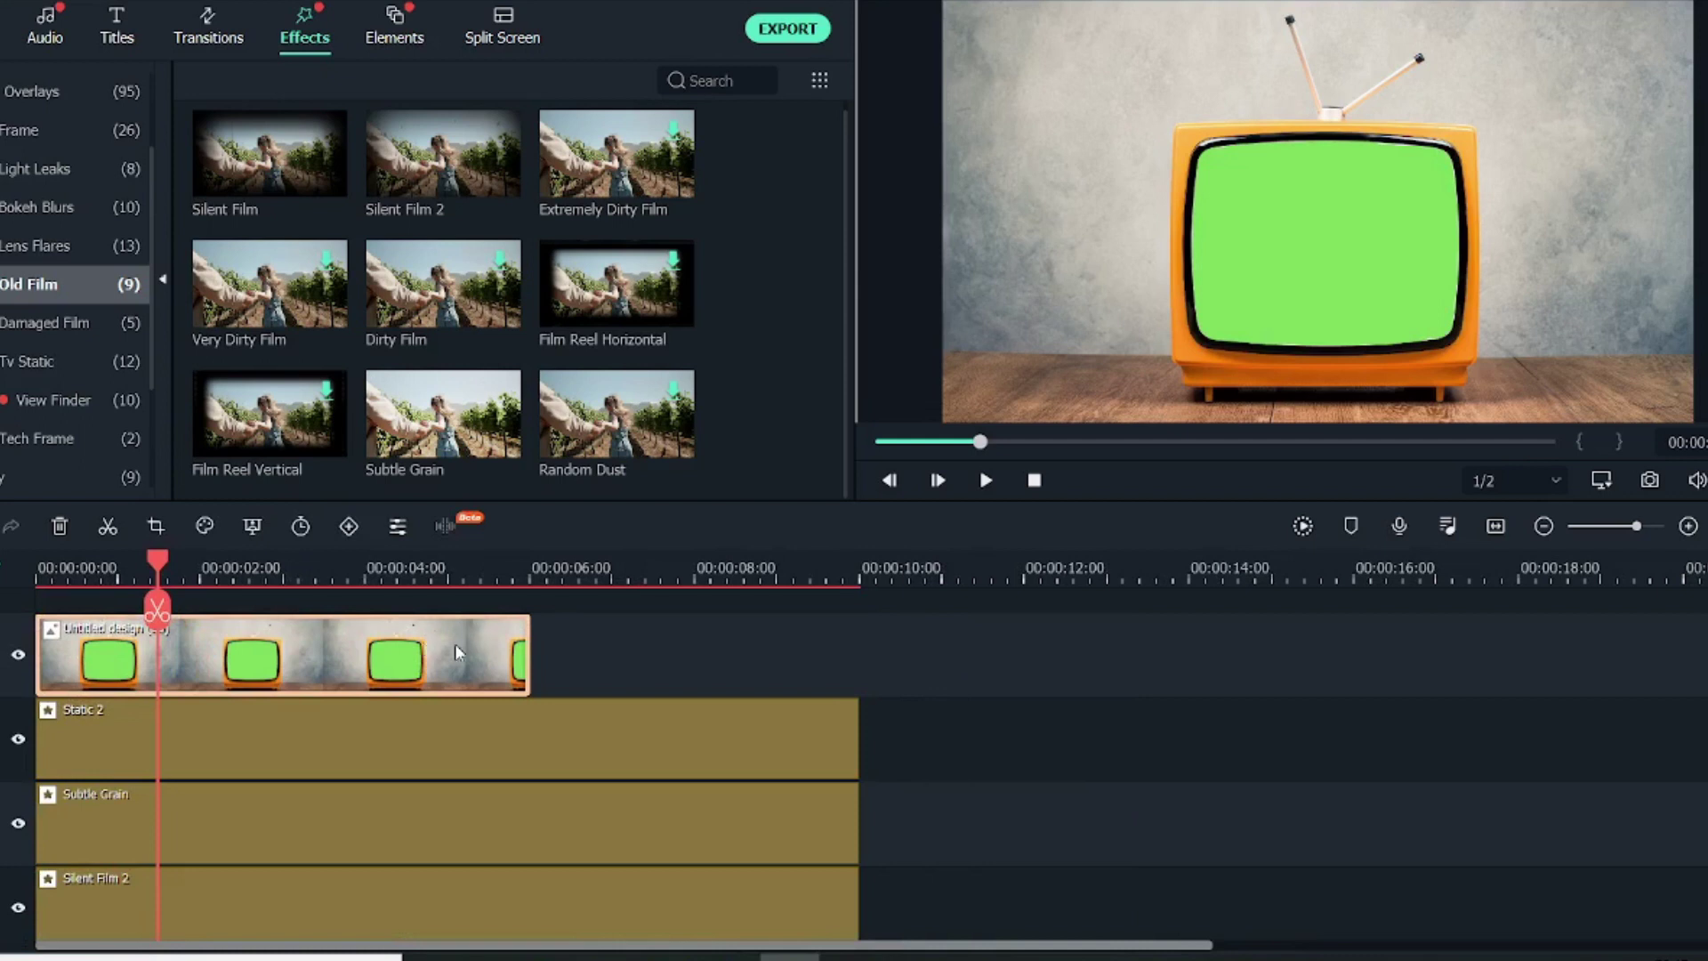
Enable Chroma Key on the TV clip and sample its green screen with the eyedropper (offset 8, tolerance 52)
double_click(455, 647)
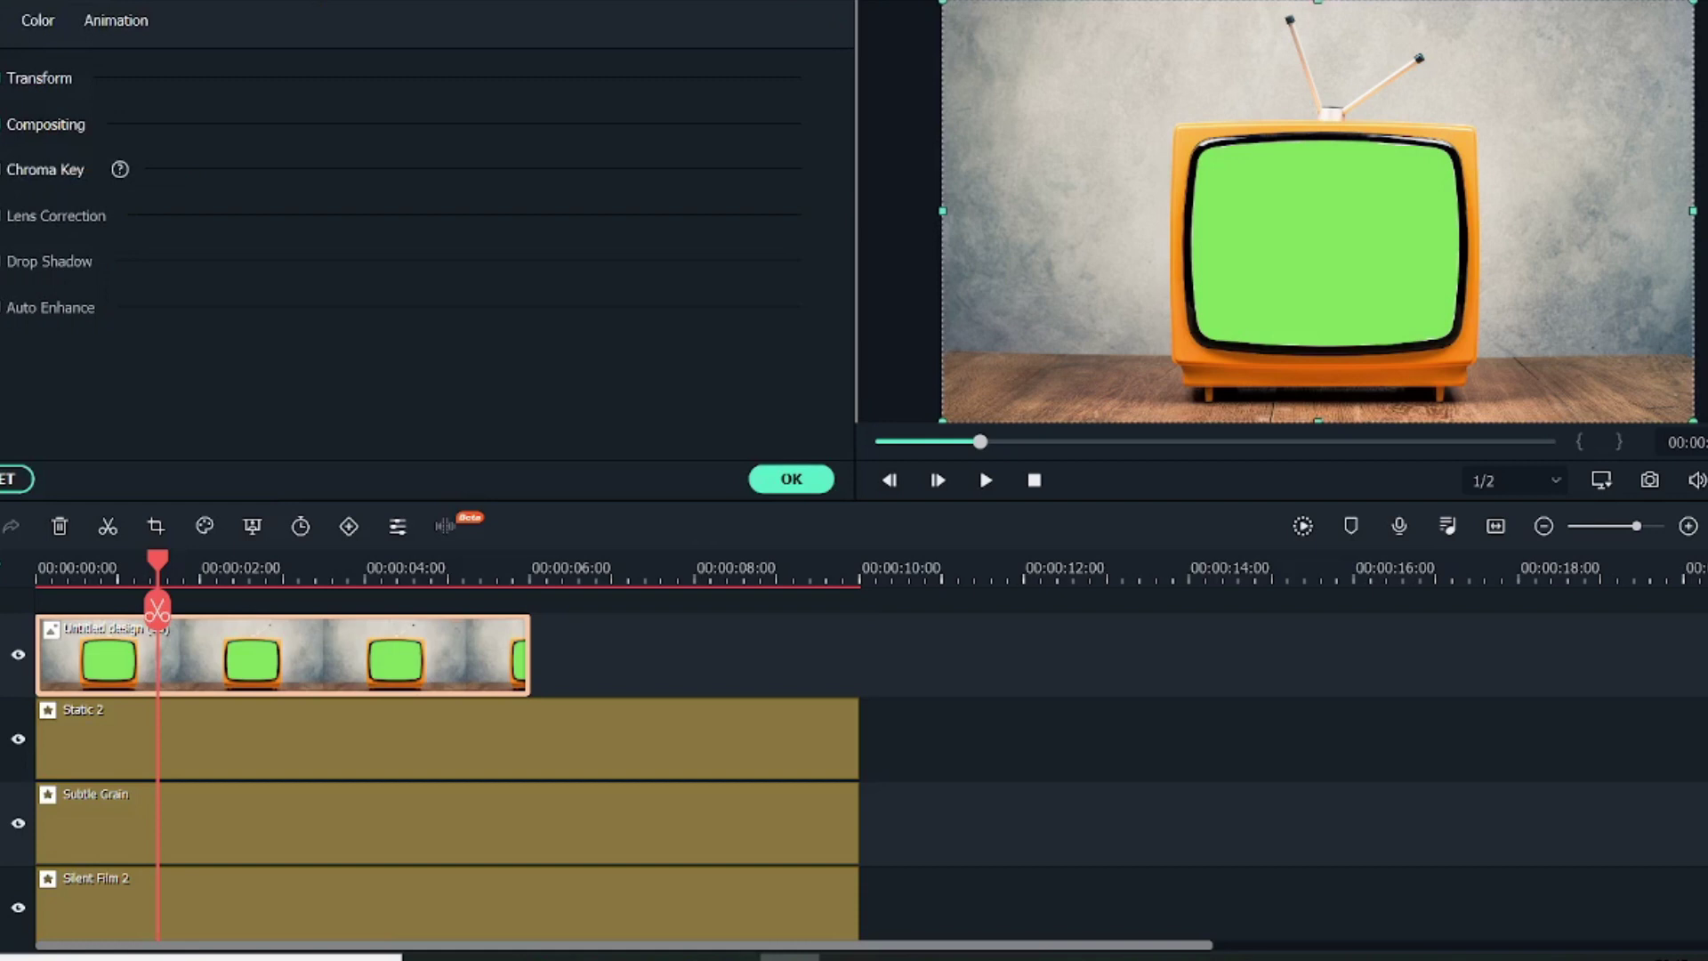
left_click(2, 178)
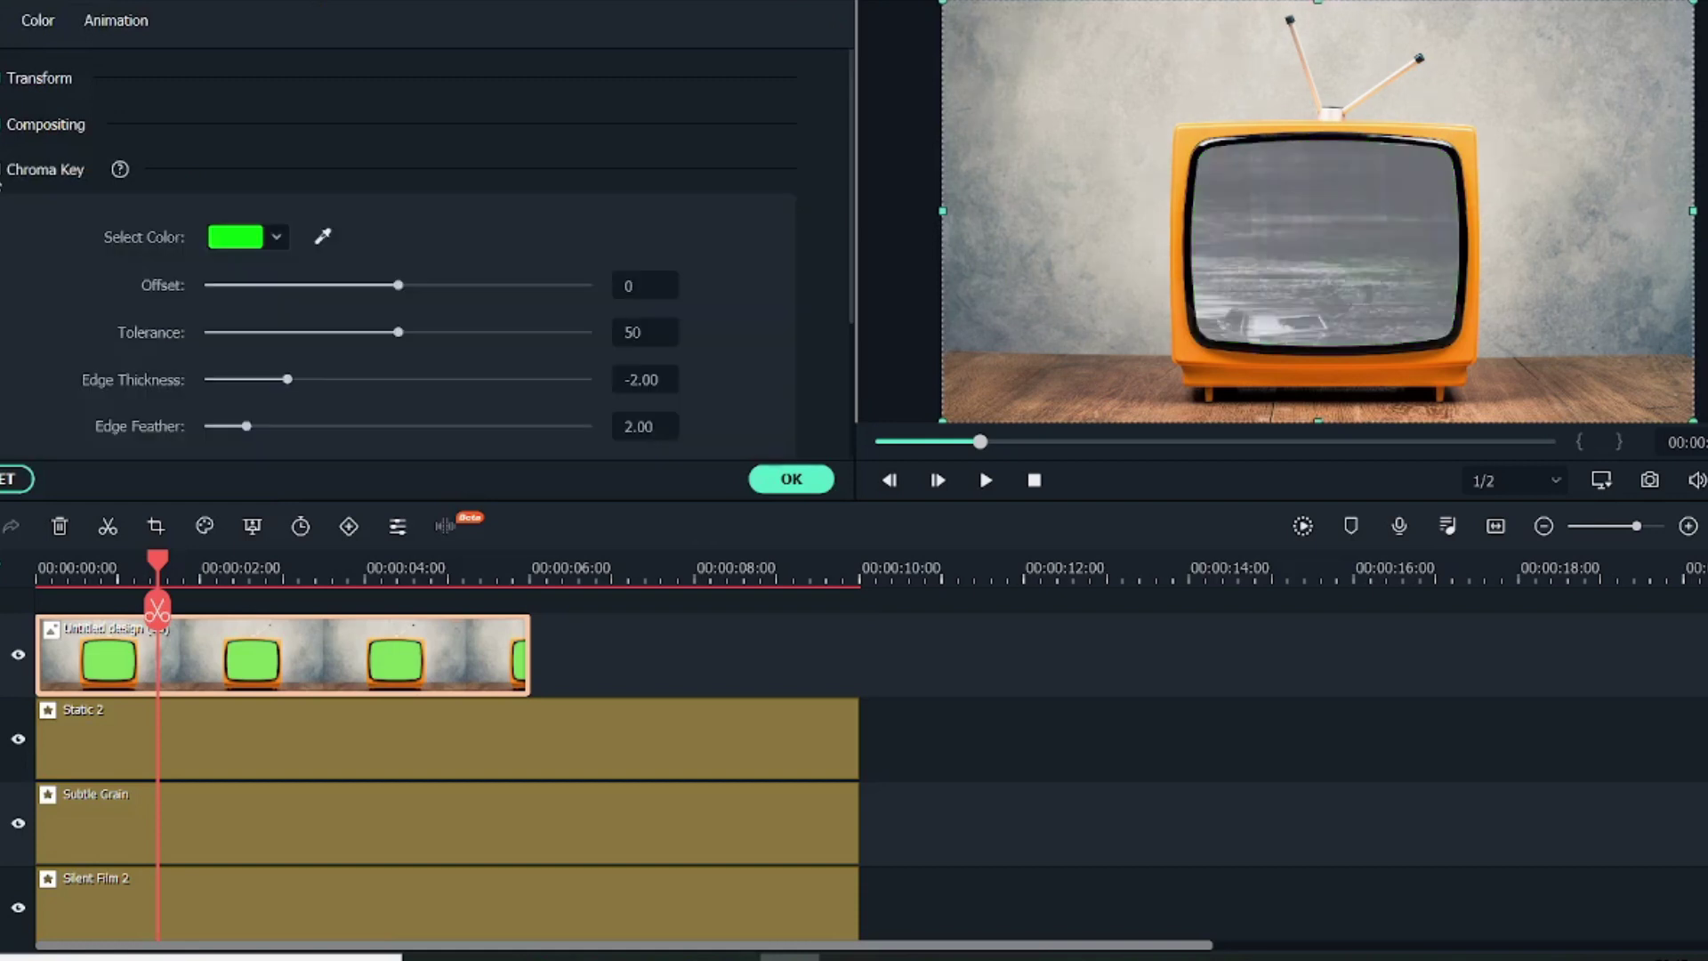
left_click(324, 238)
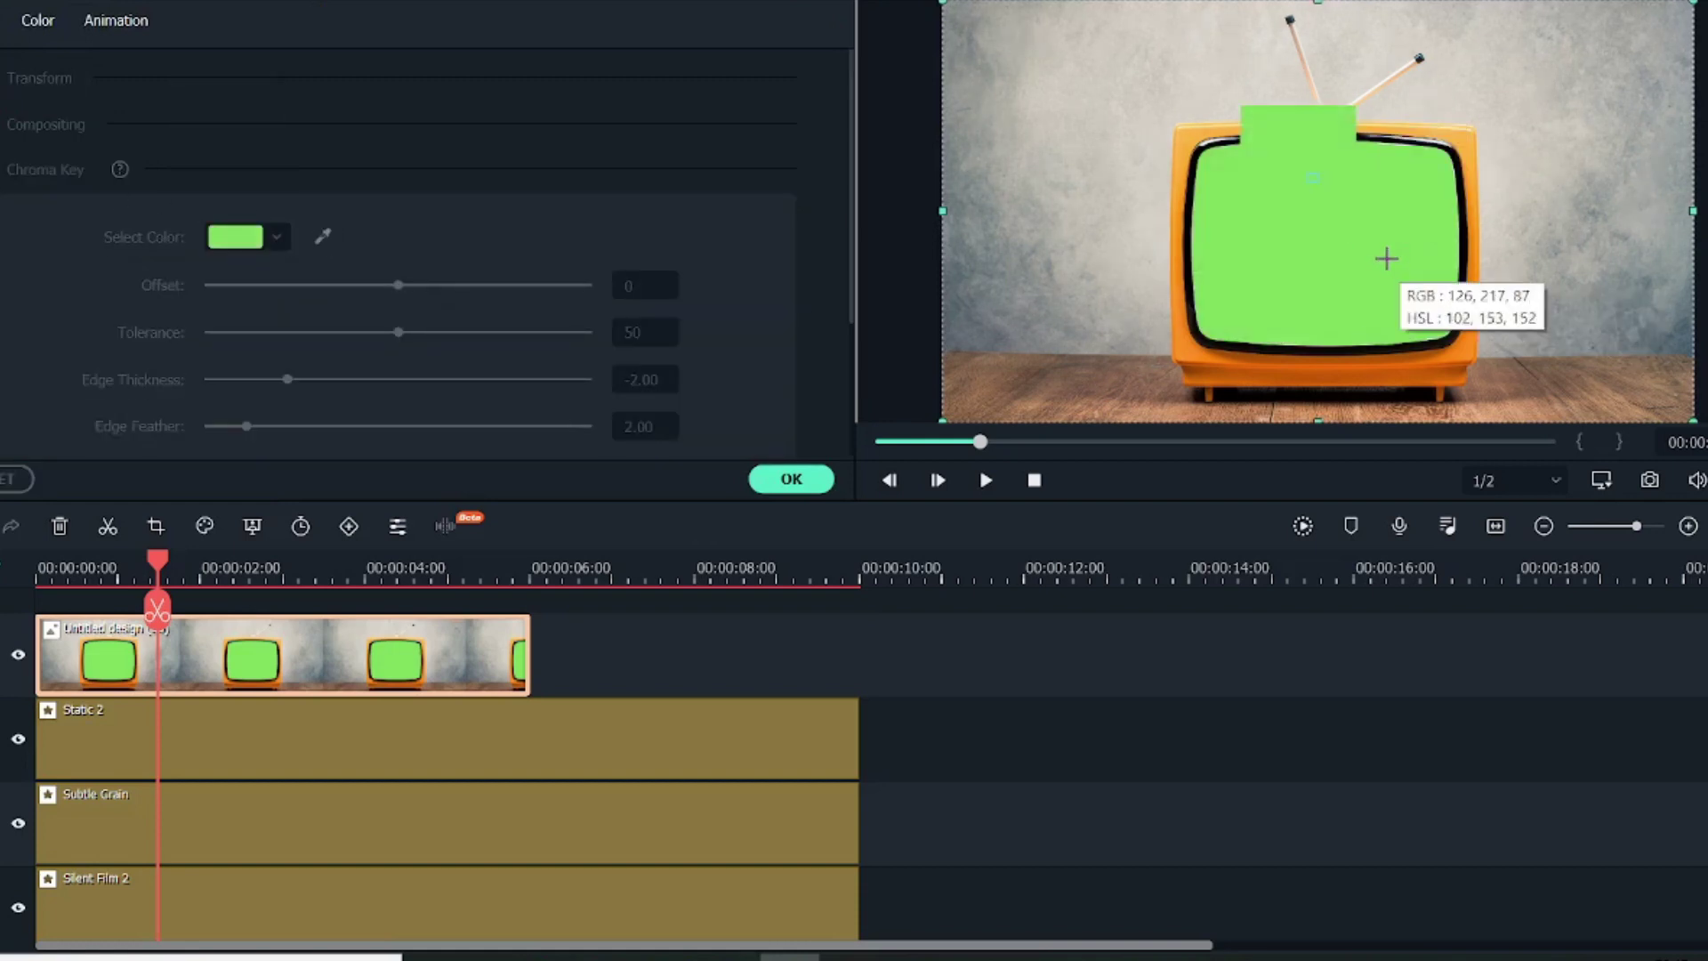
left_click(1395, 286)
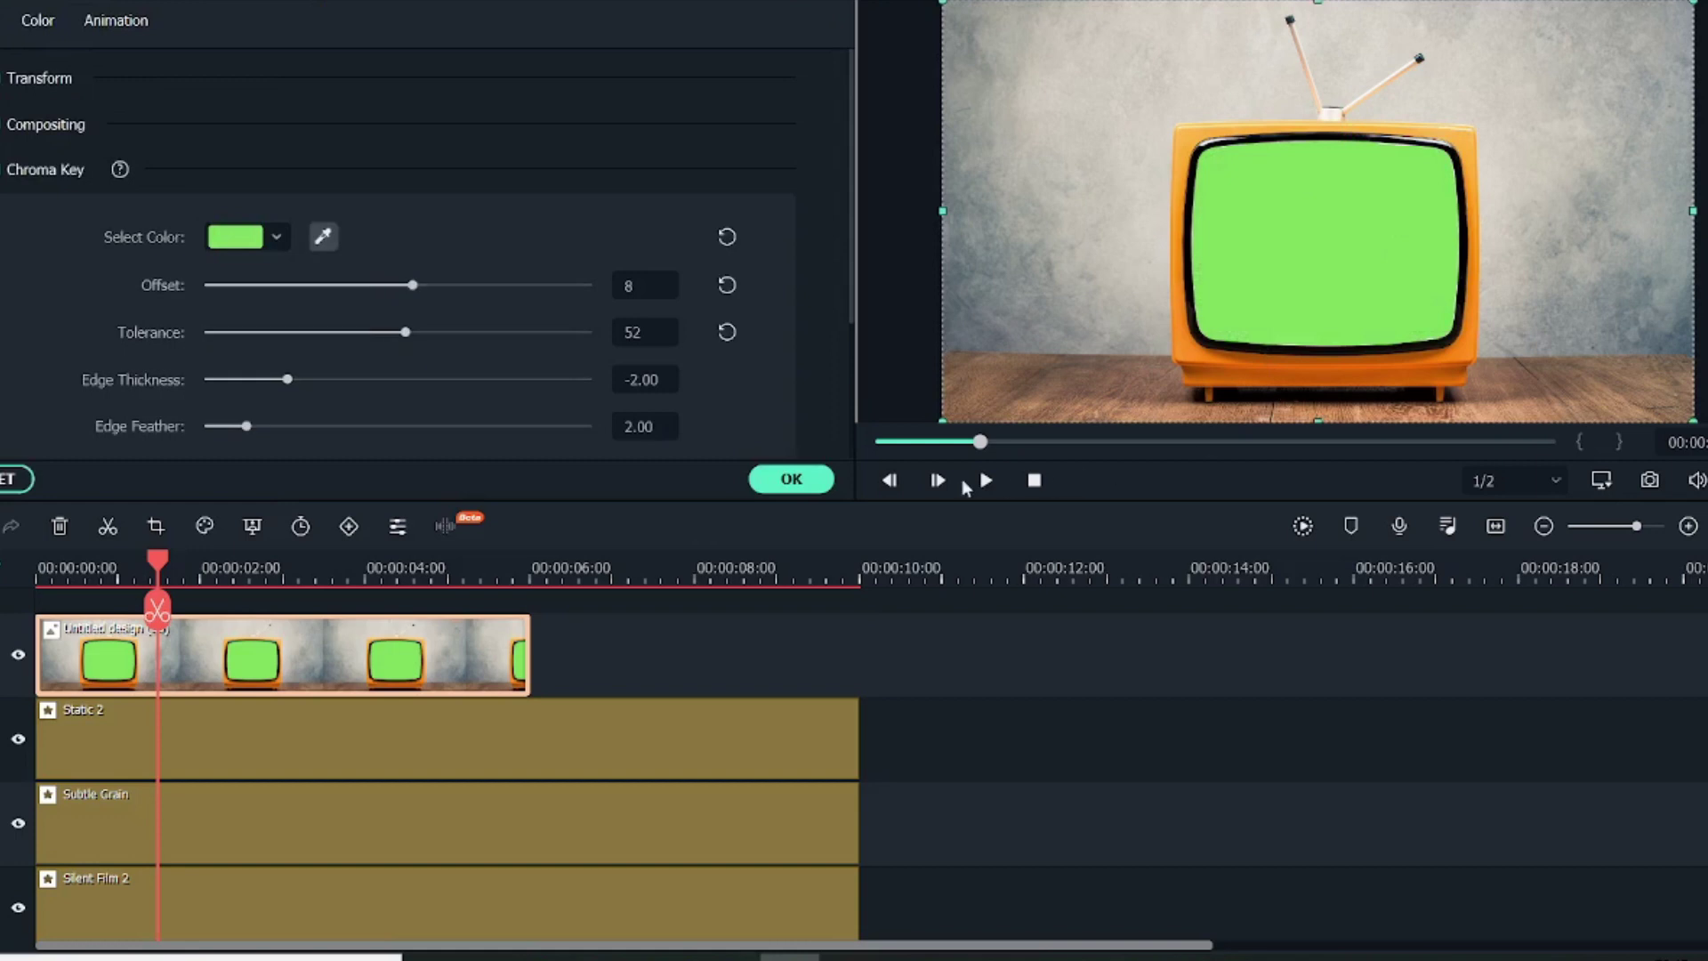
left_click(798, 478)
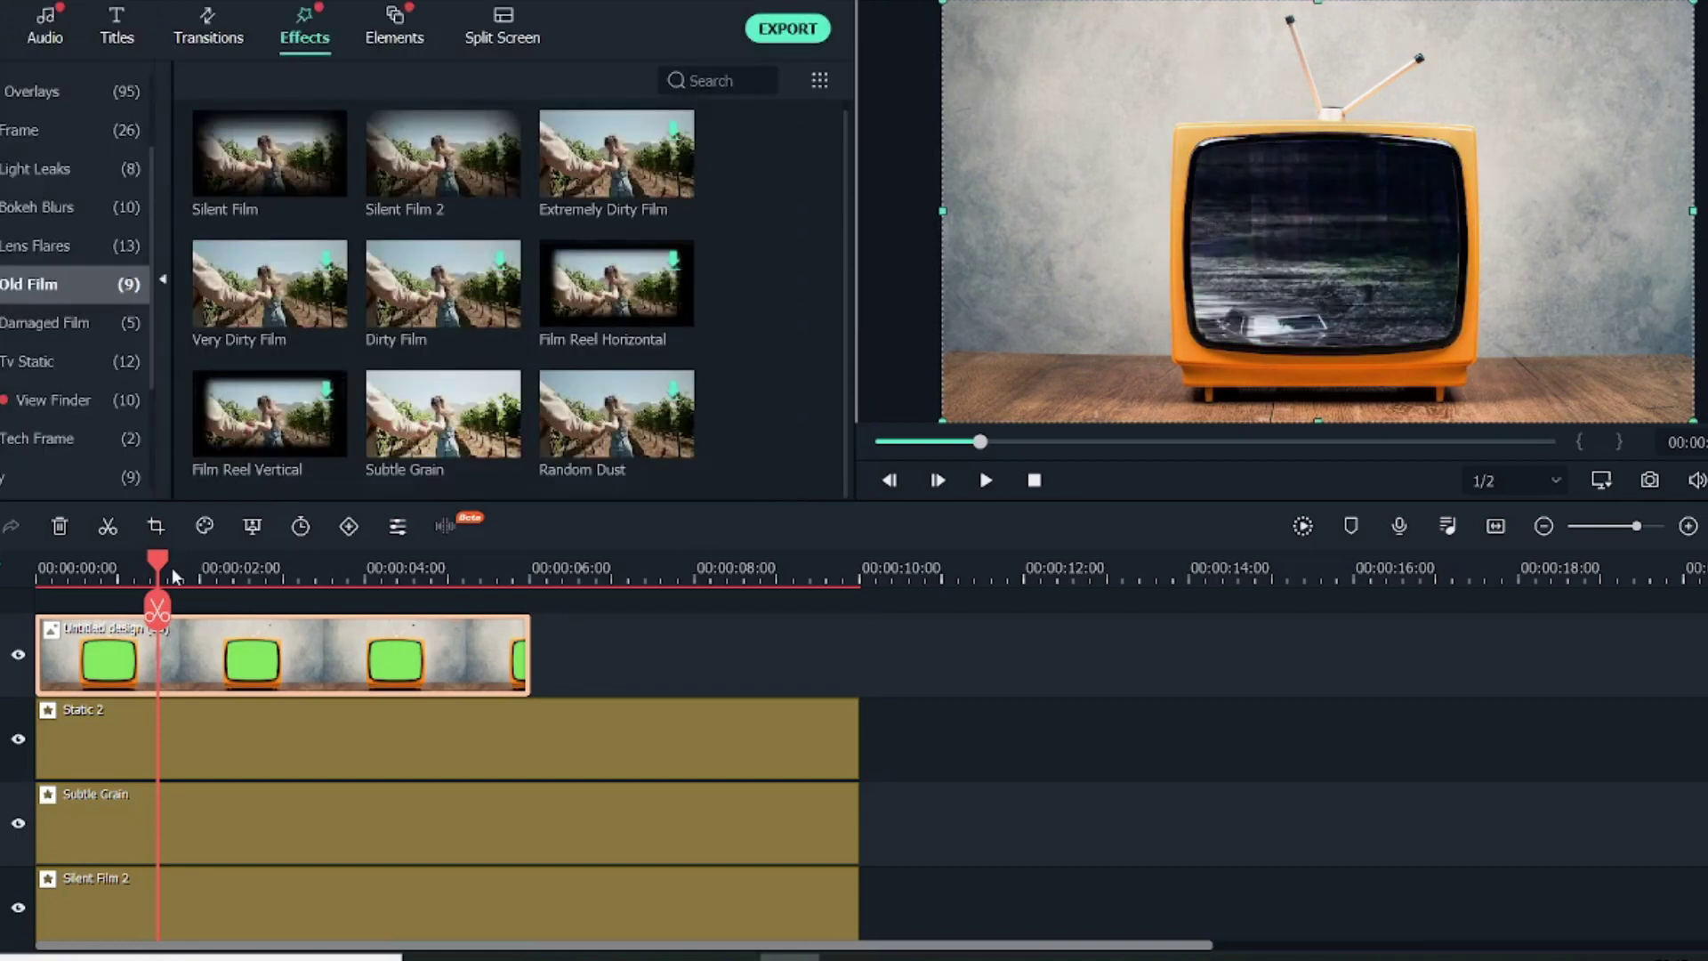
Lower the Static 2 overlay's alpha and adjust the Silent Film 2 opacity
left_click_drag(149, 565, 732, 557)
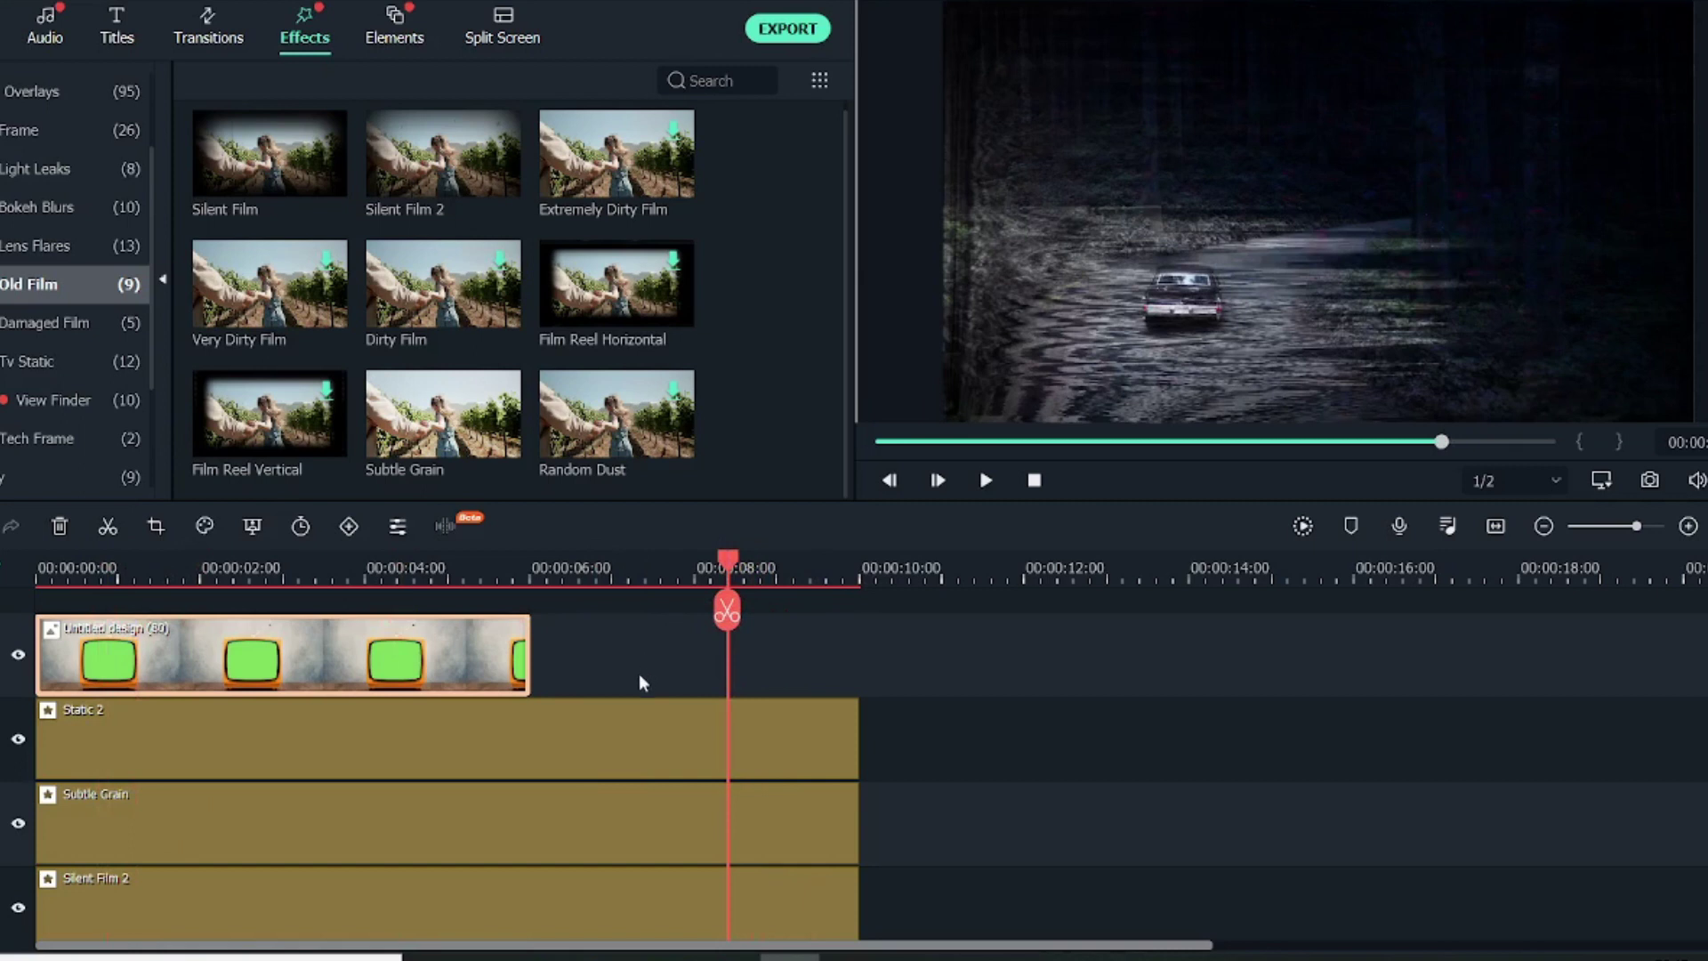
double_click(547, 735)
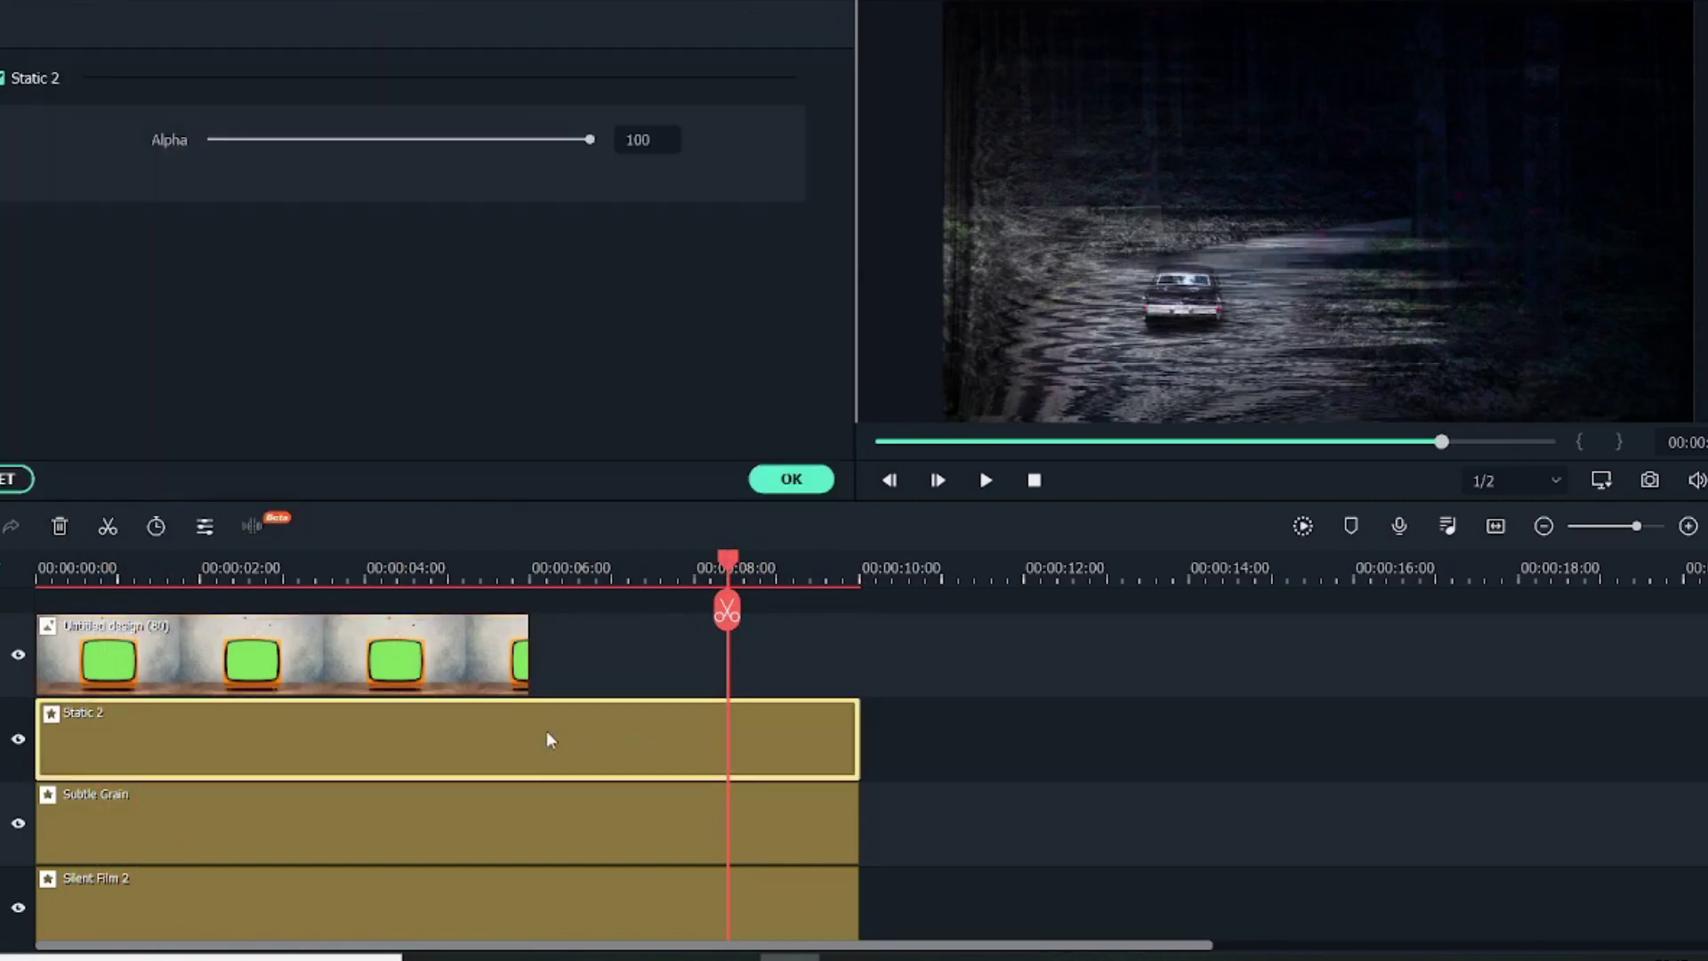
left_click_drag(591, 139, 387, 147)
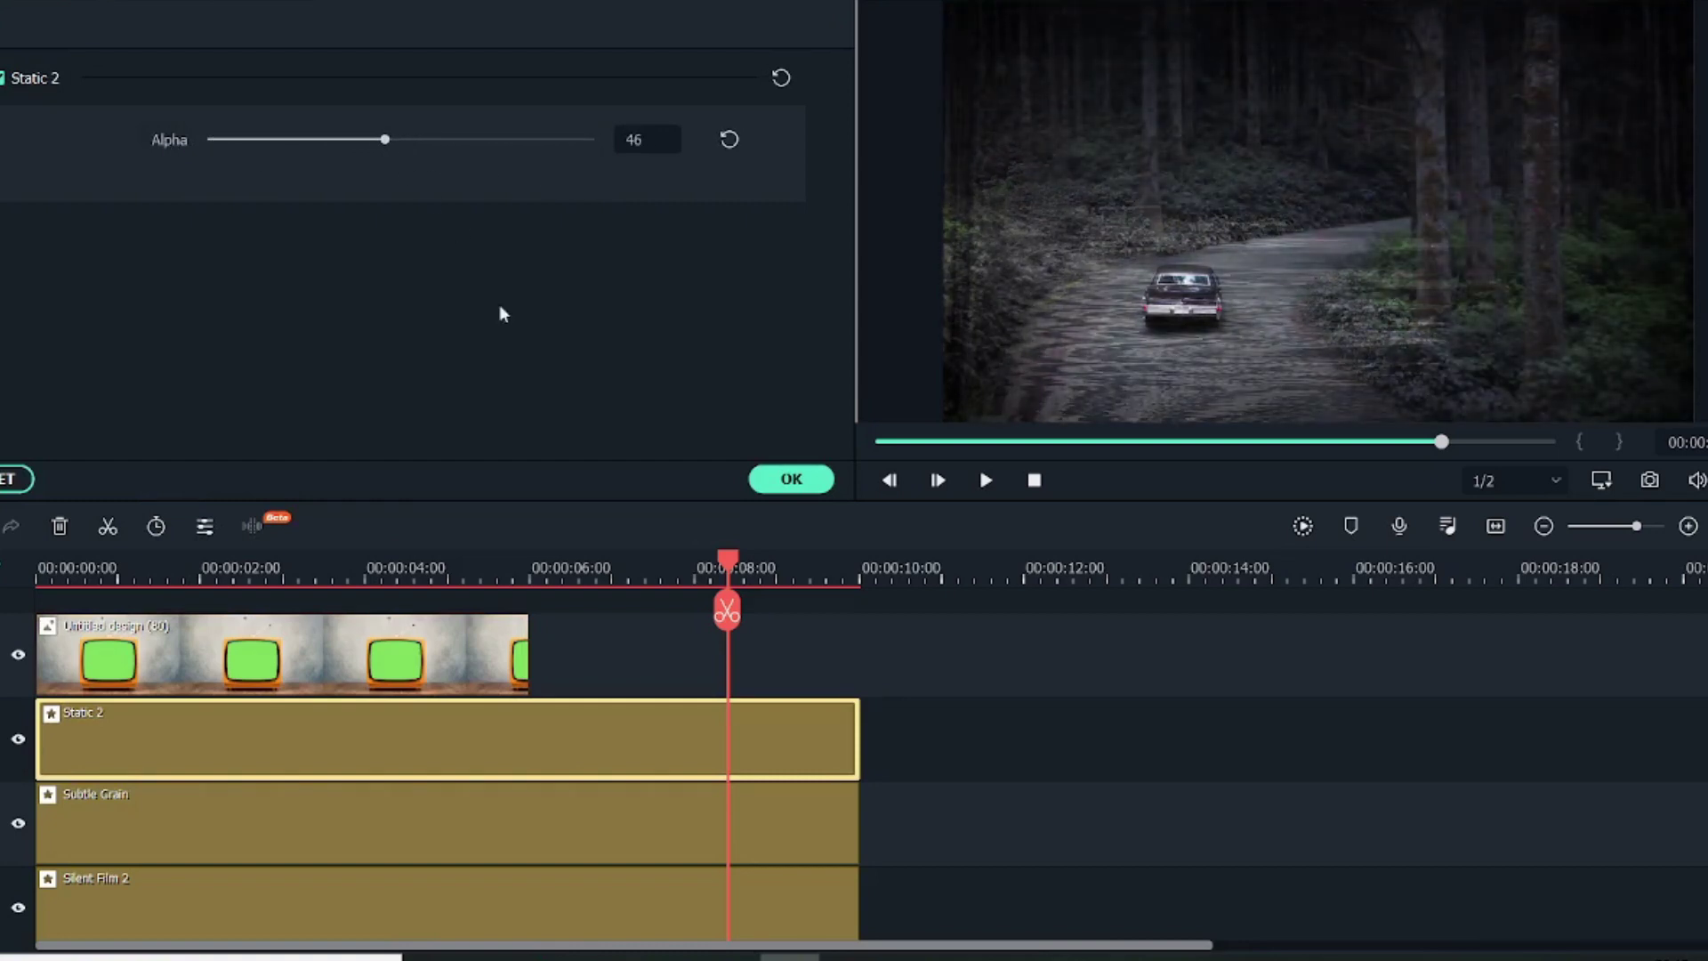
left_click(580, 843)
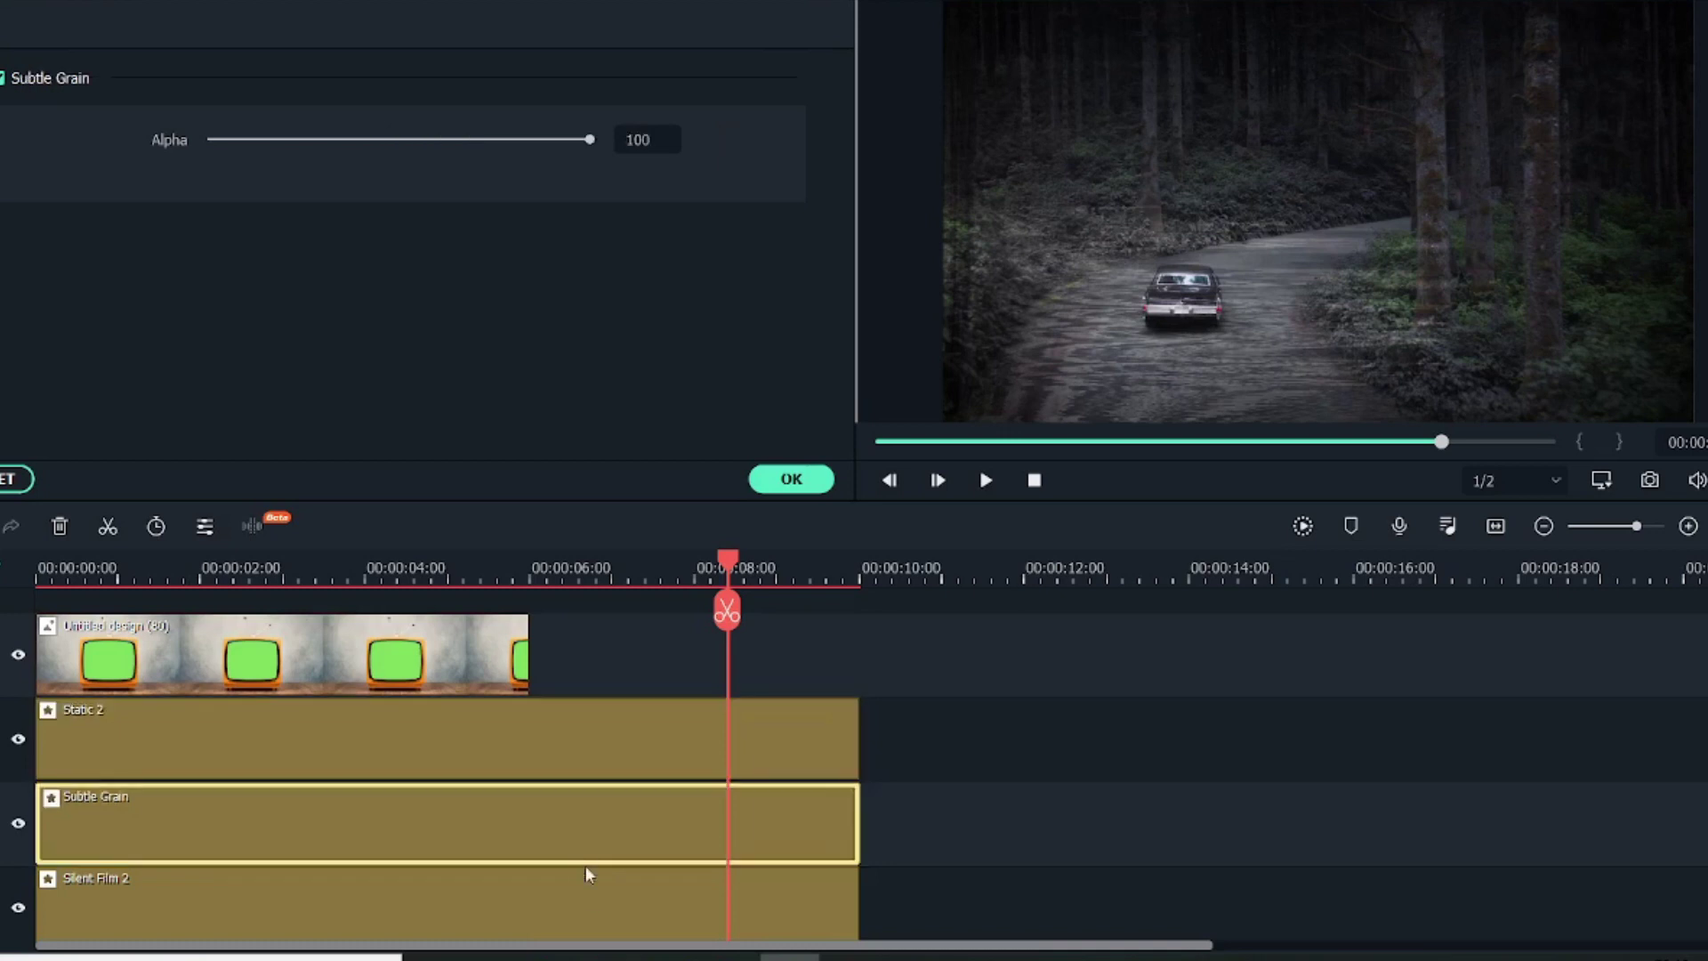
left_click(593, 894)
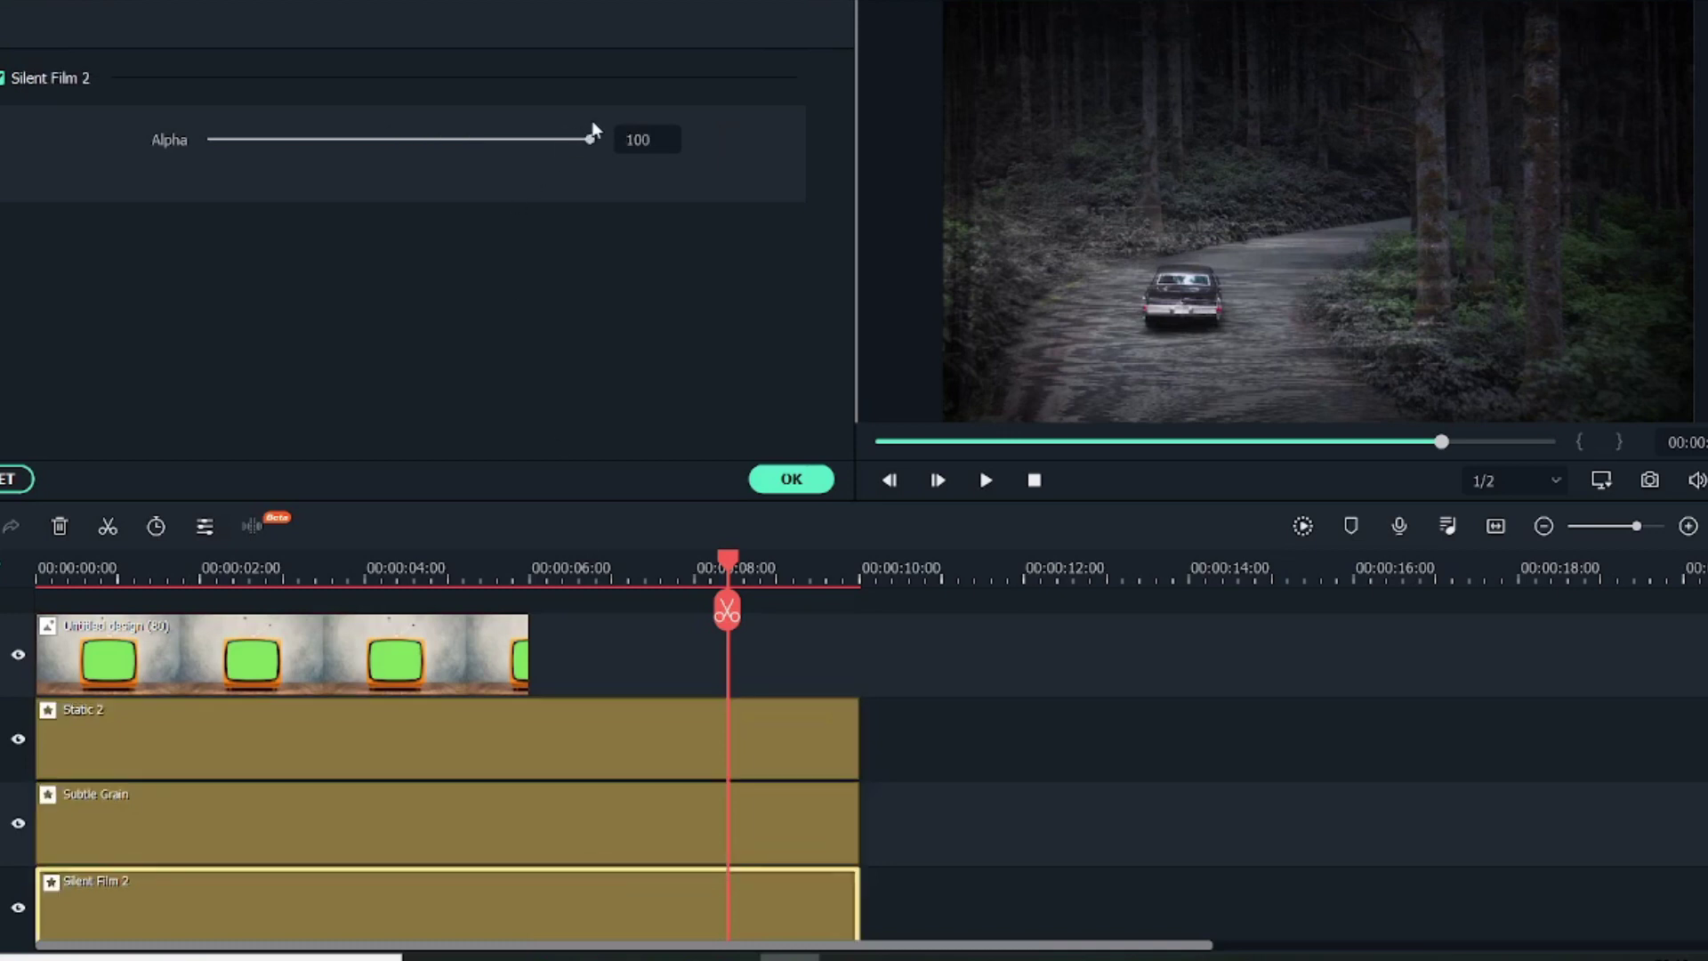
left_click_drag(591, 140, 491, 140)
Set Subtle Grain's alpha to 15 and Static 2's alpha to 17, then confirm
left_click(647, 841)
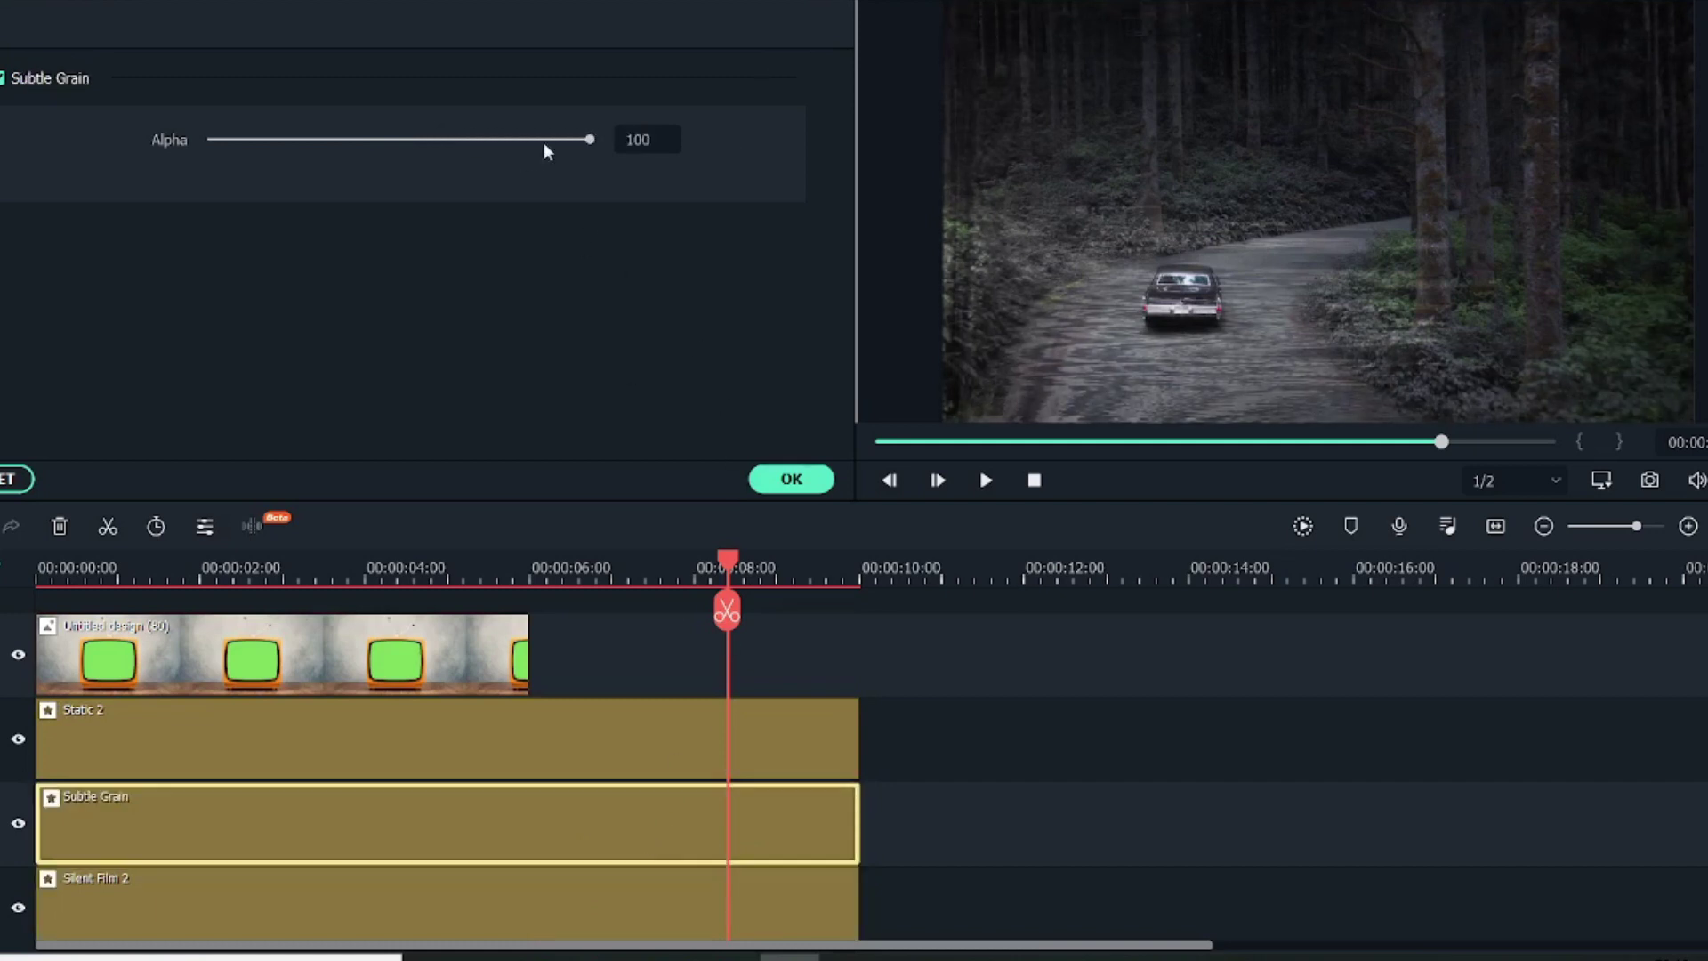
left_click_drag(587, 139, 276, 101)
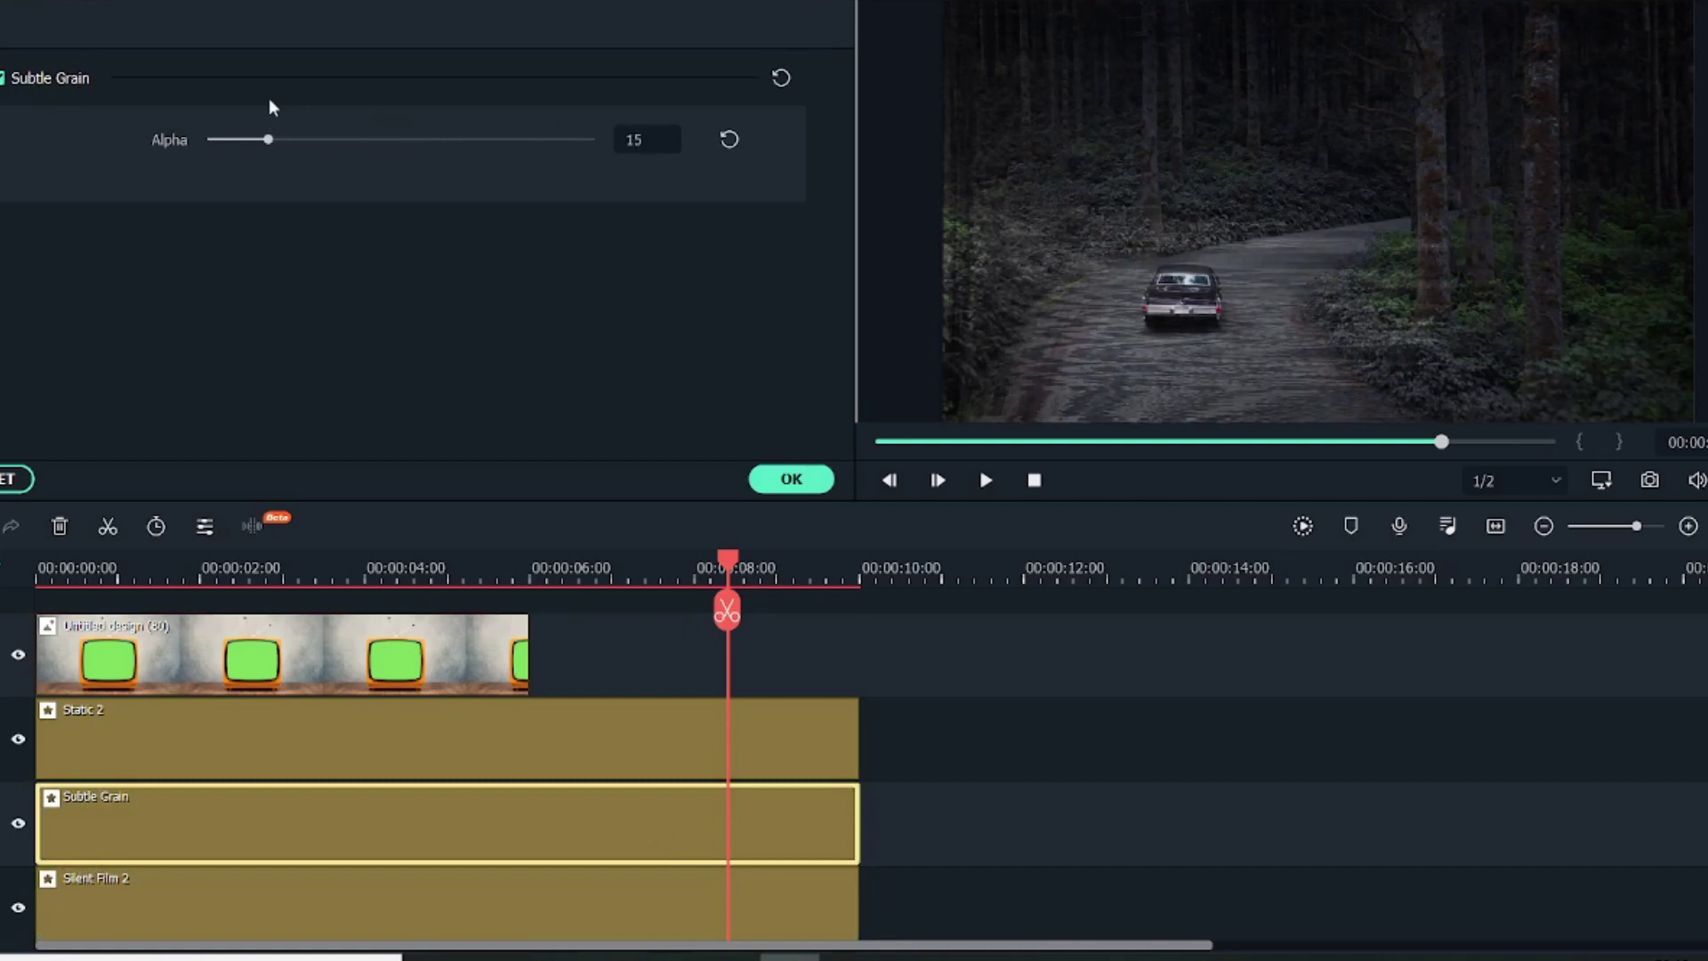
left_click(576, 742)
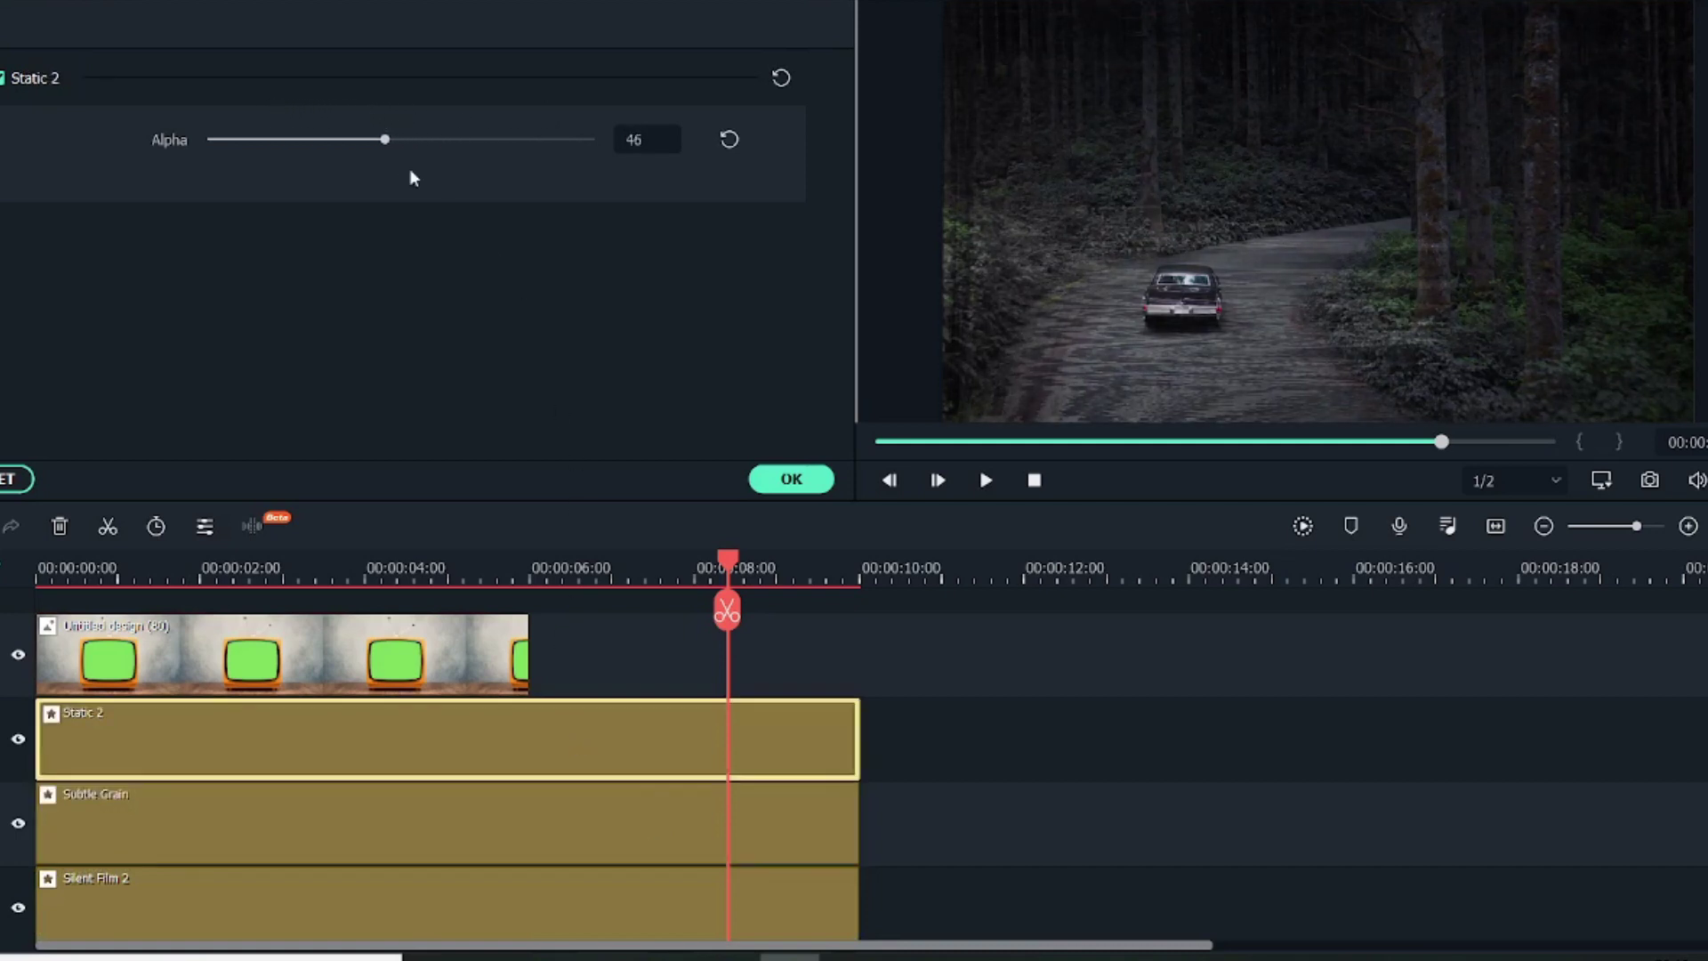
left_click_drag(384, 146, 277, 143)
left_click(791, 479)
left_click_drag(273, 578, 77, 569)
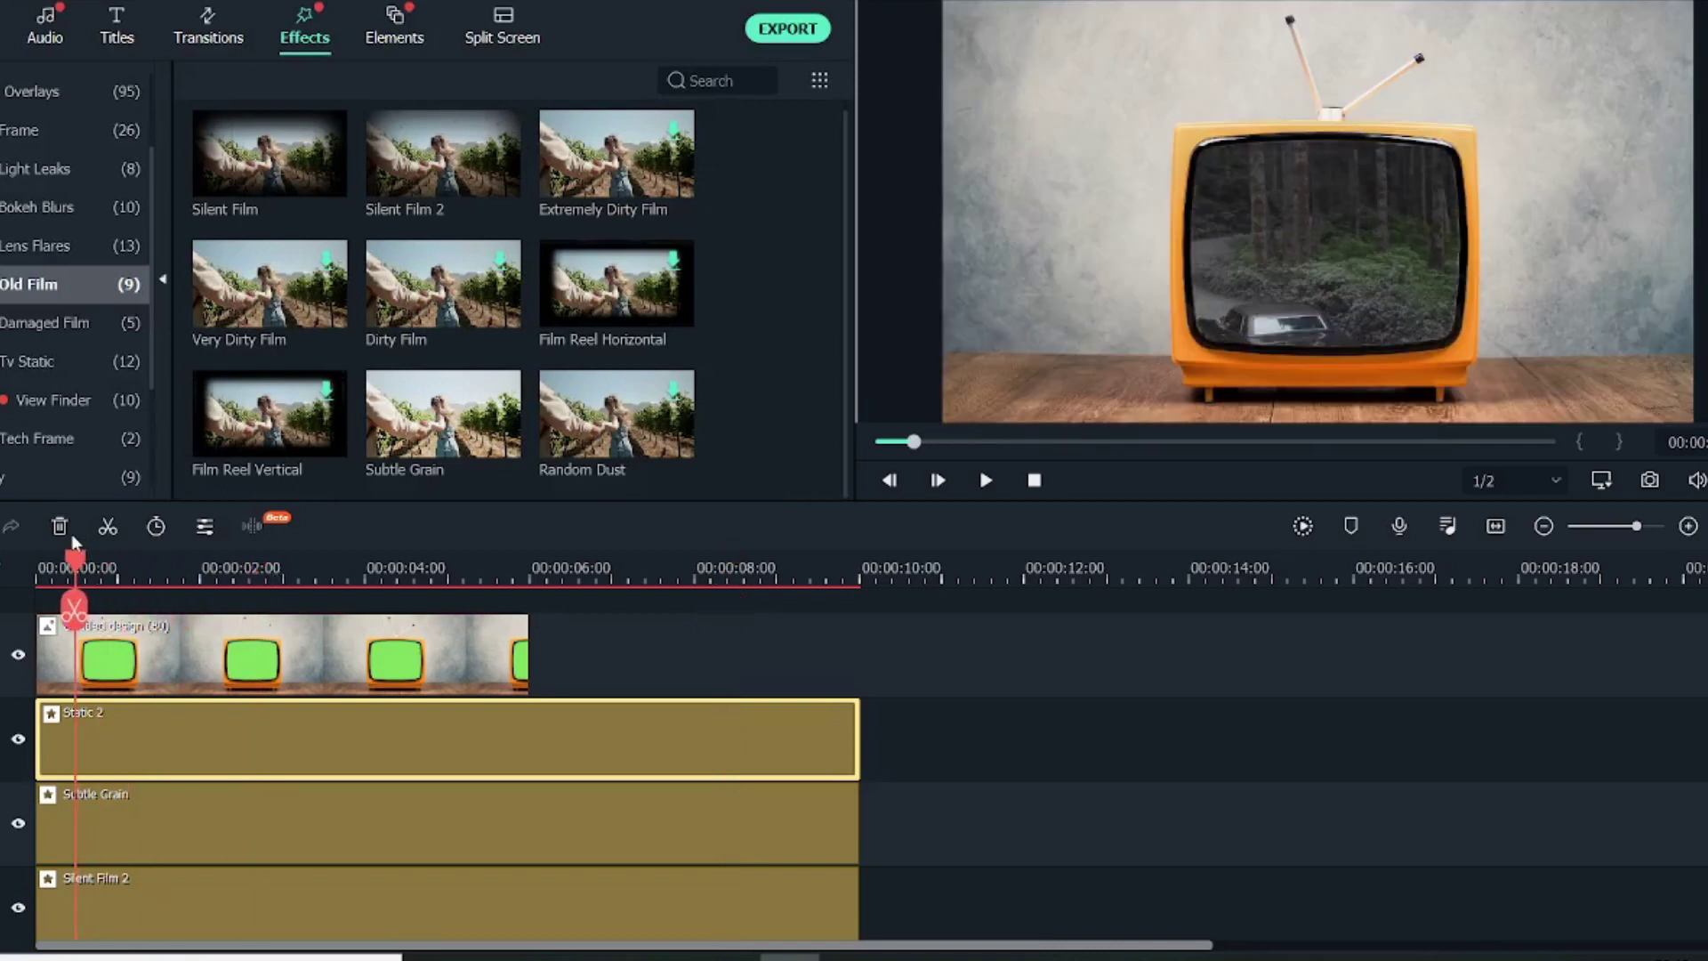
left_click(987, 480)
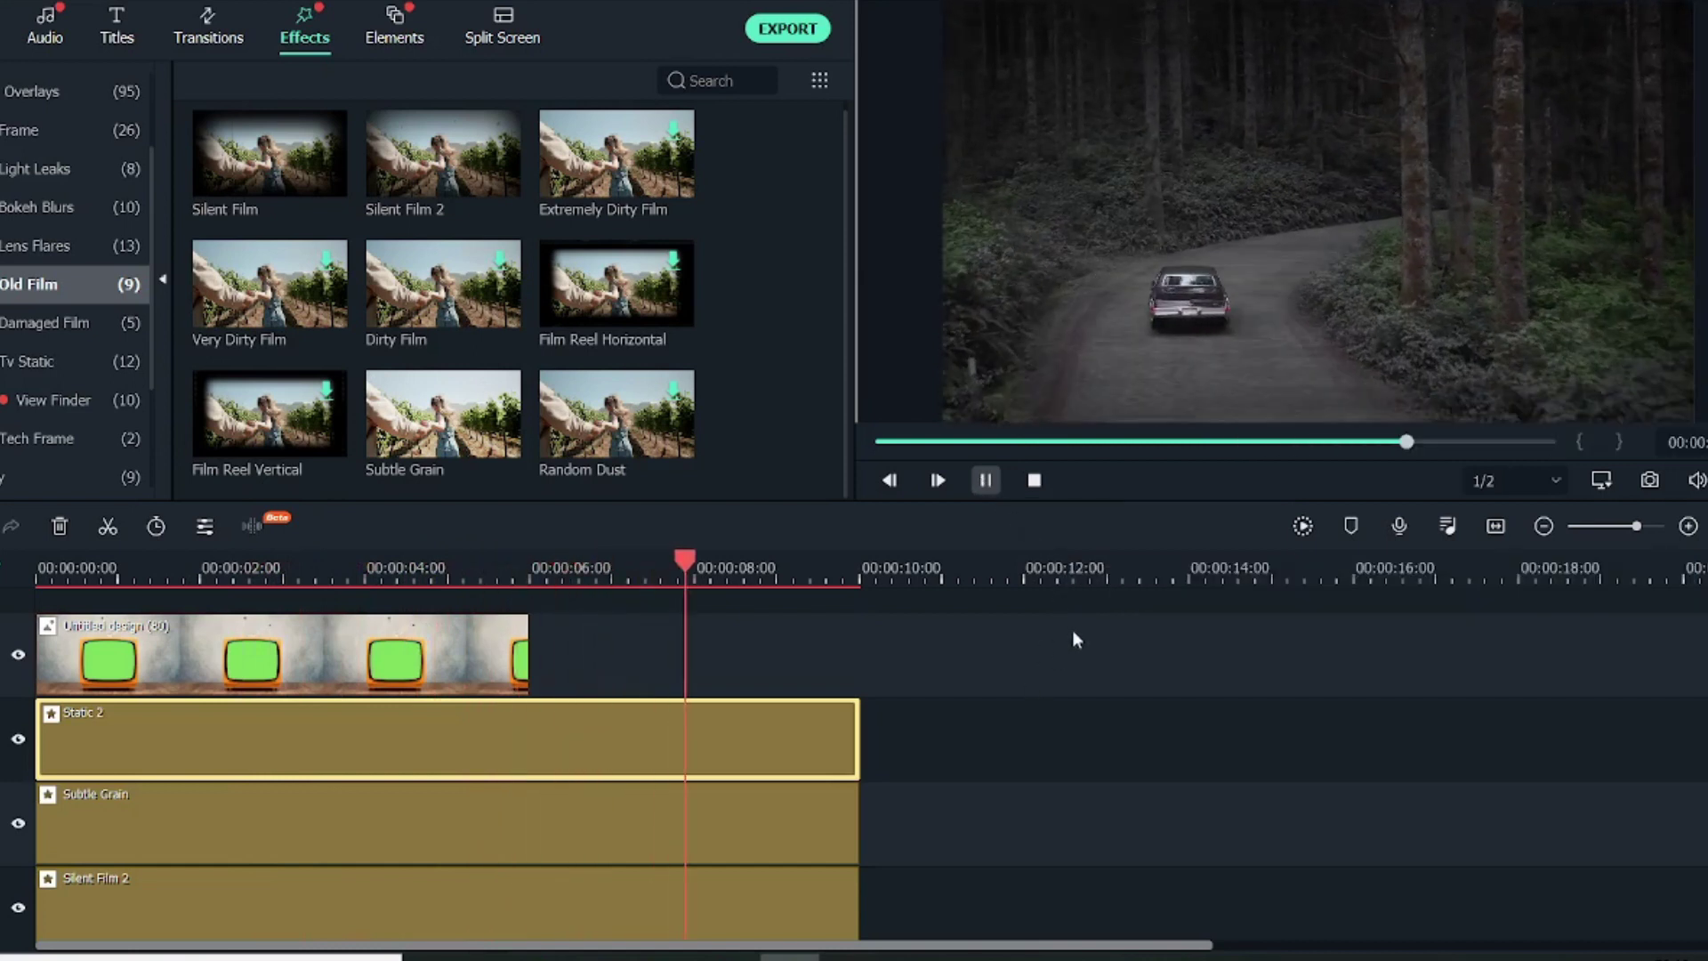
scroll(1117, 677, "down", 4)
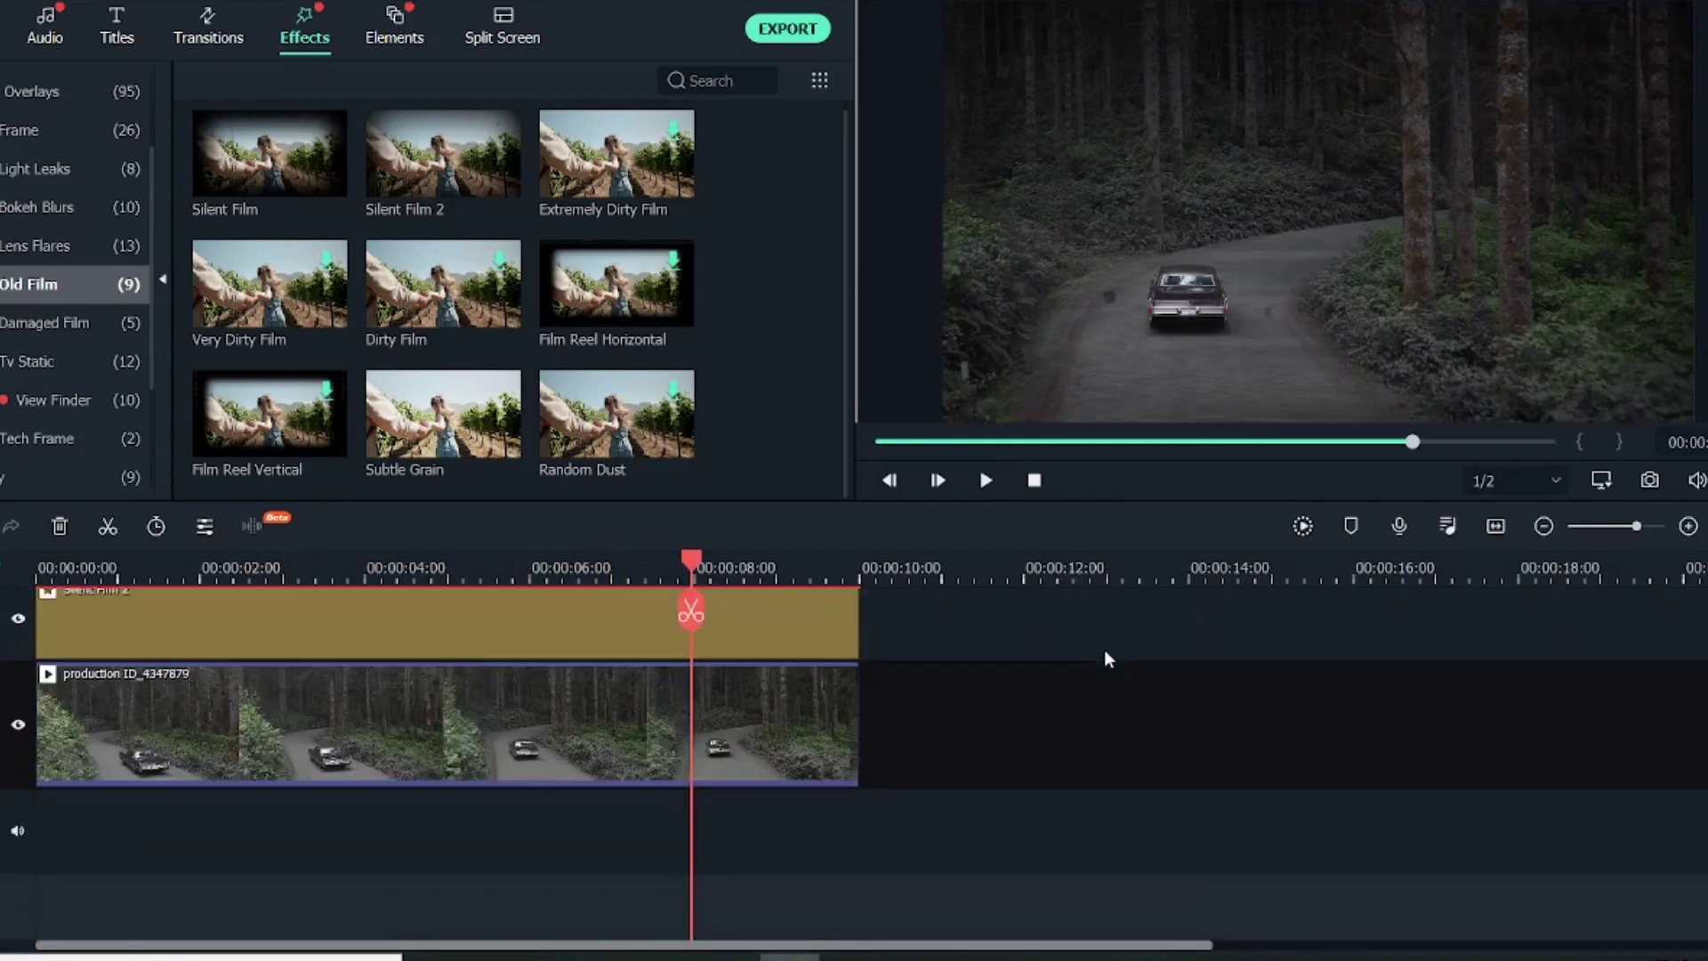
left_click(984, 481)
left_click(610, 724)
double_click(608, 717)
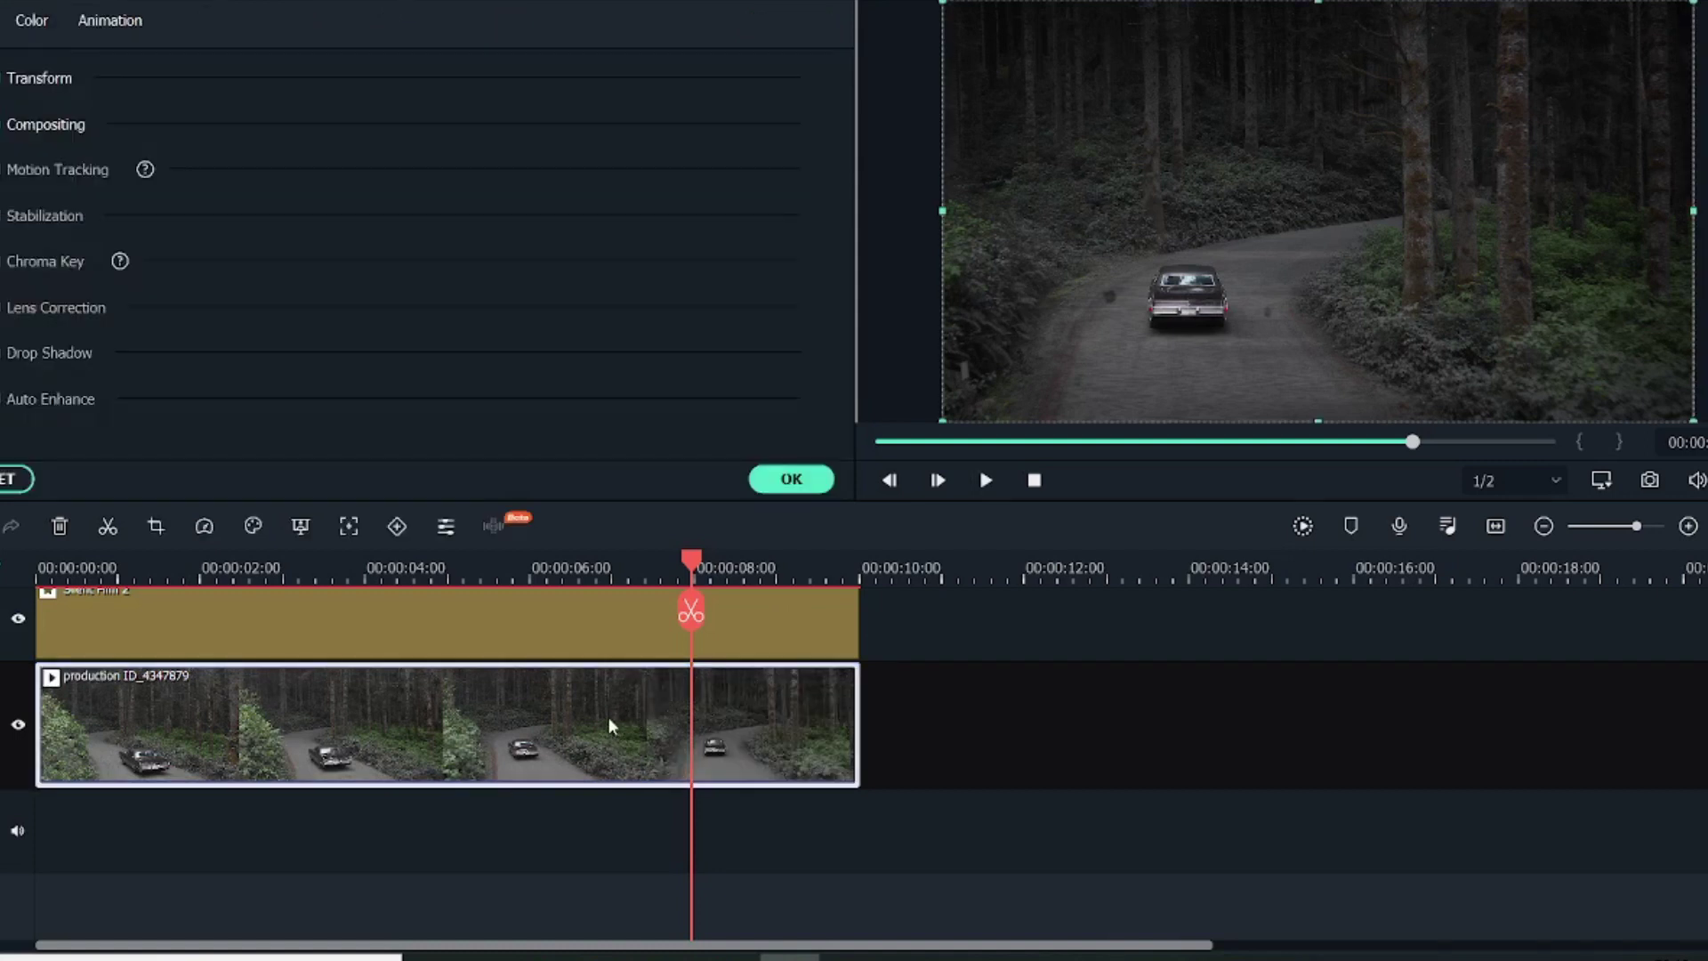
left_click(36, 23)
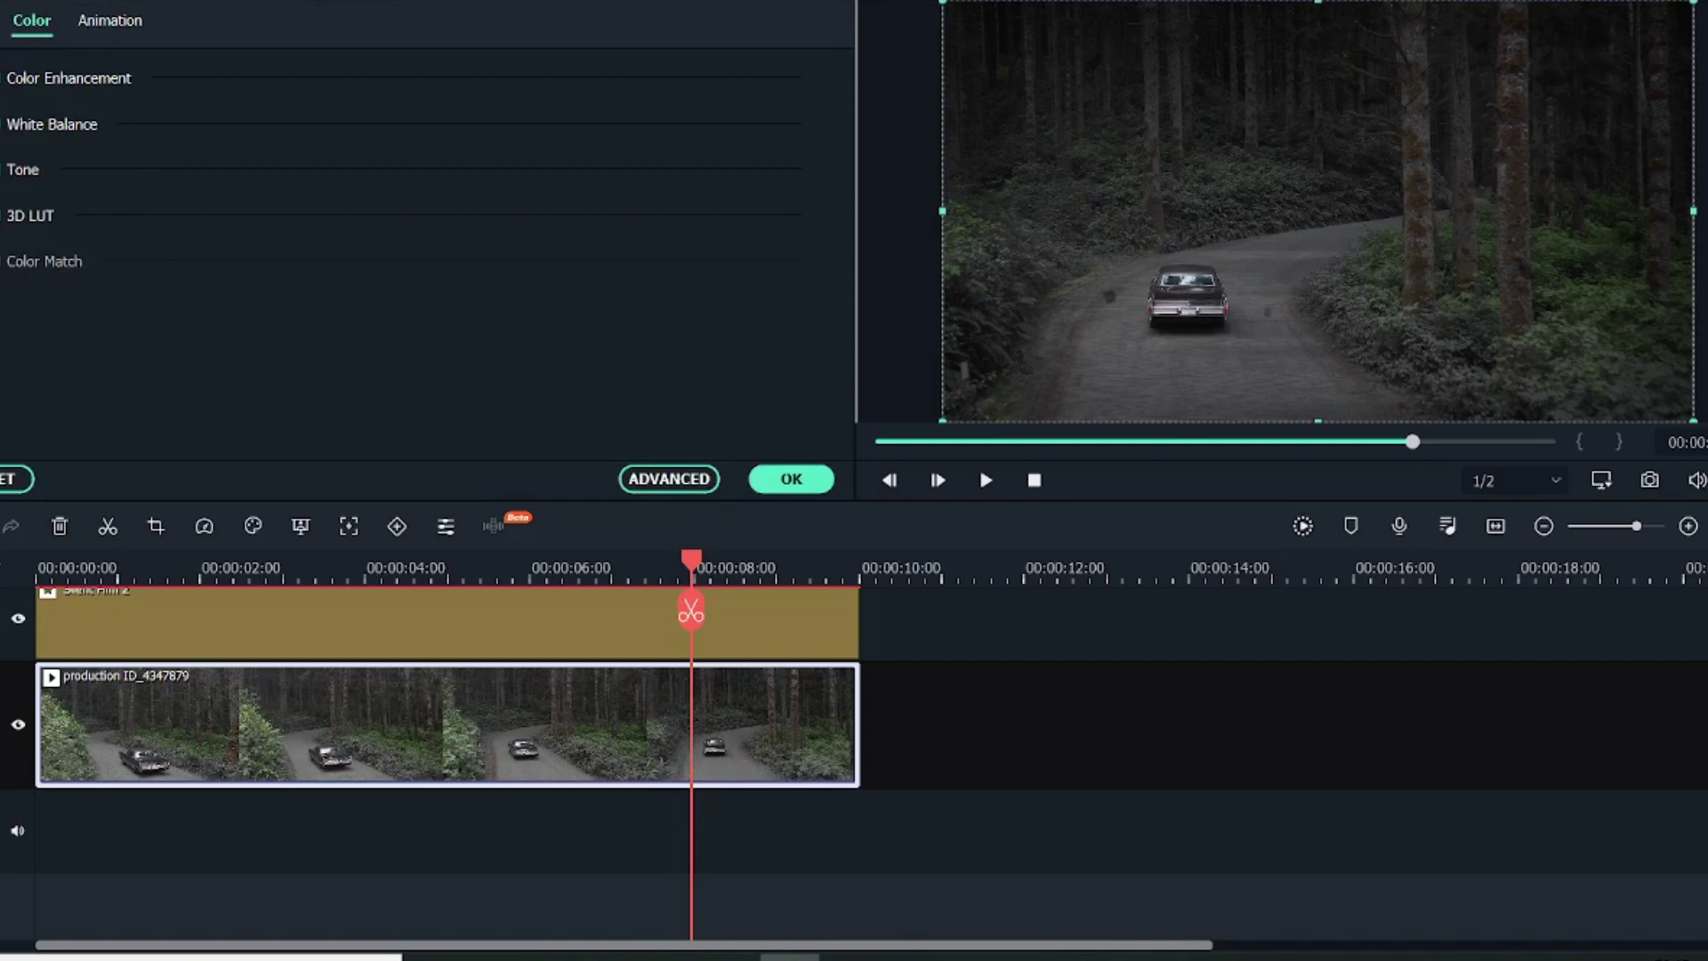
left_click(30, 215)
left_click(303, 287)
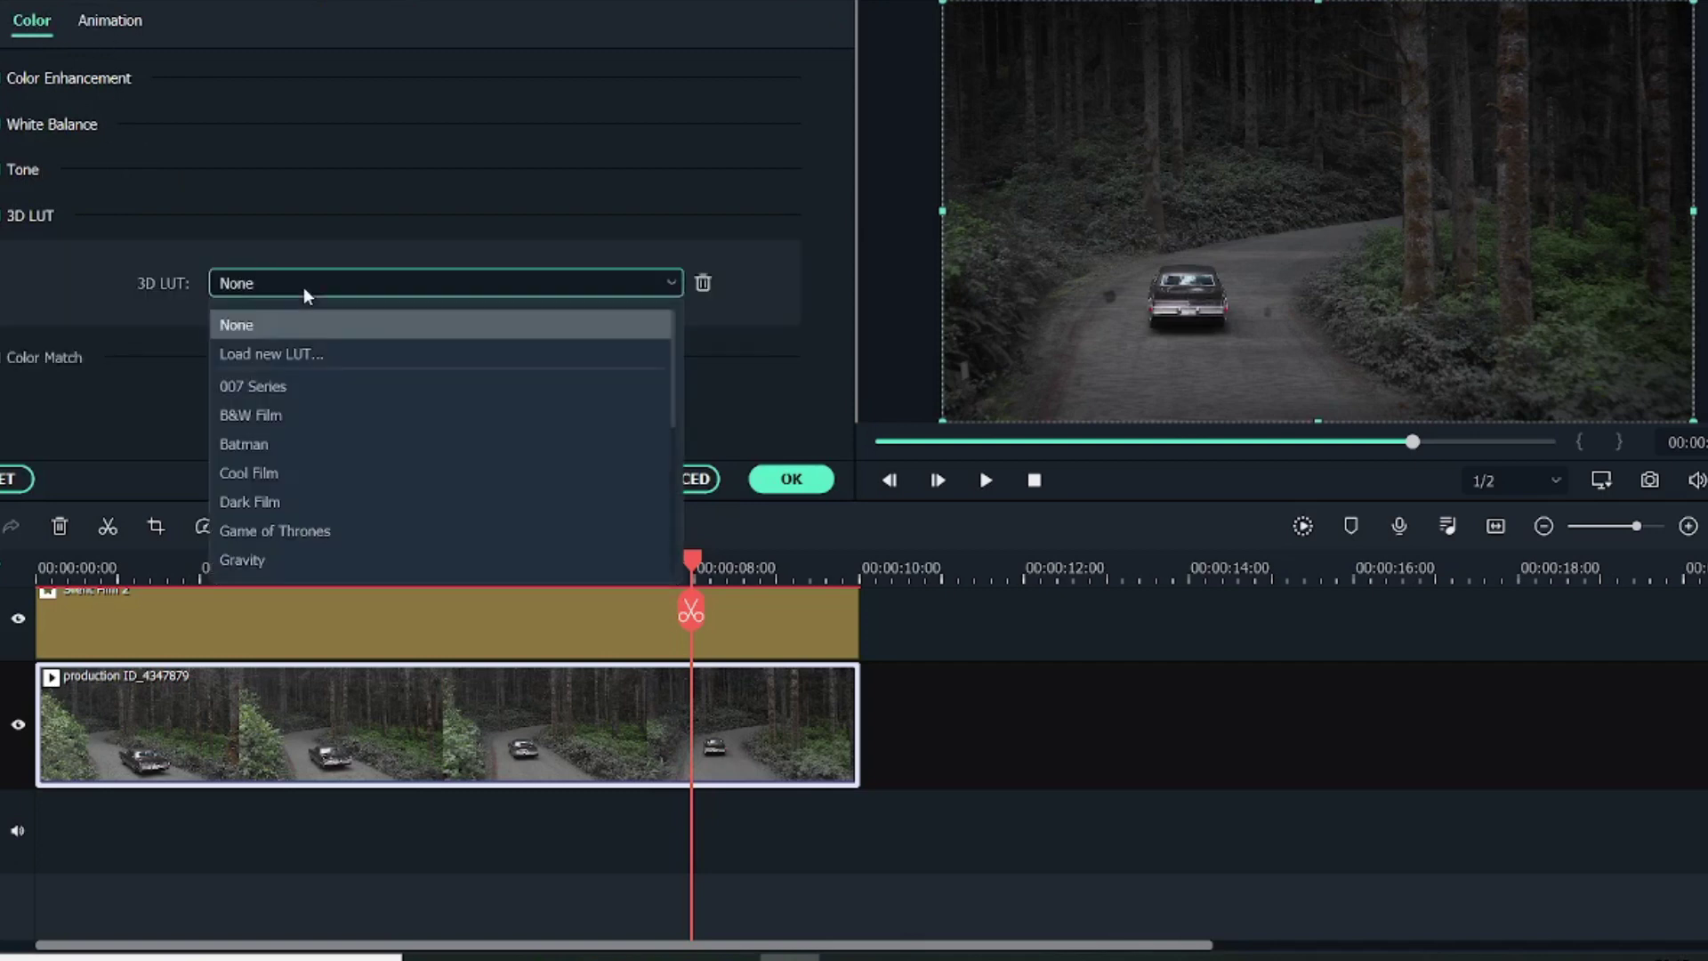
left_click(302, 415)
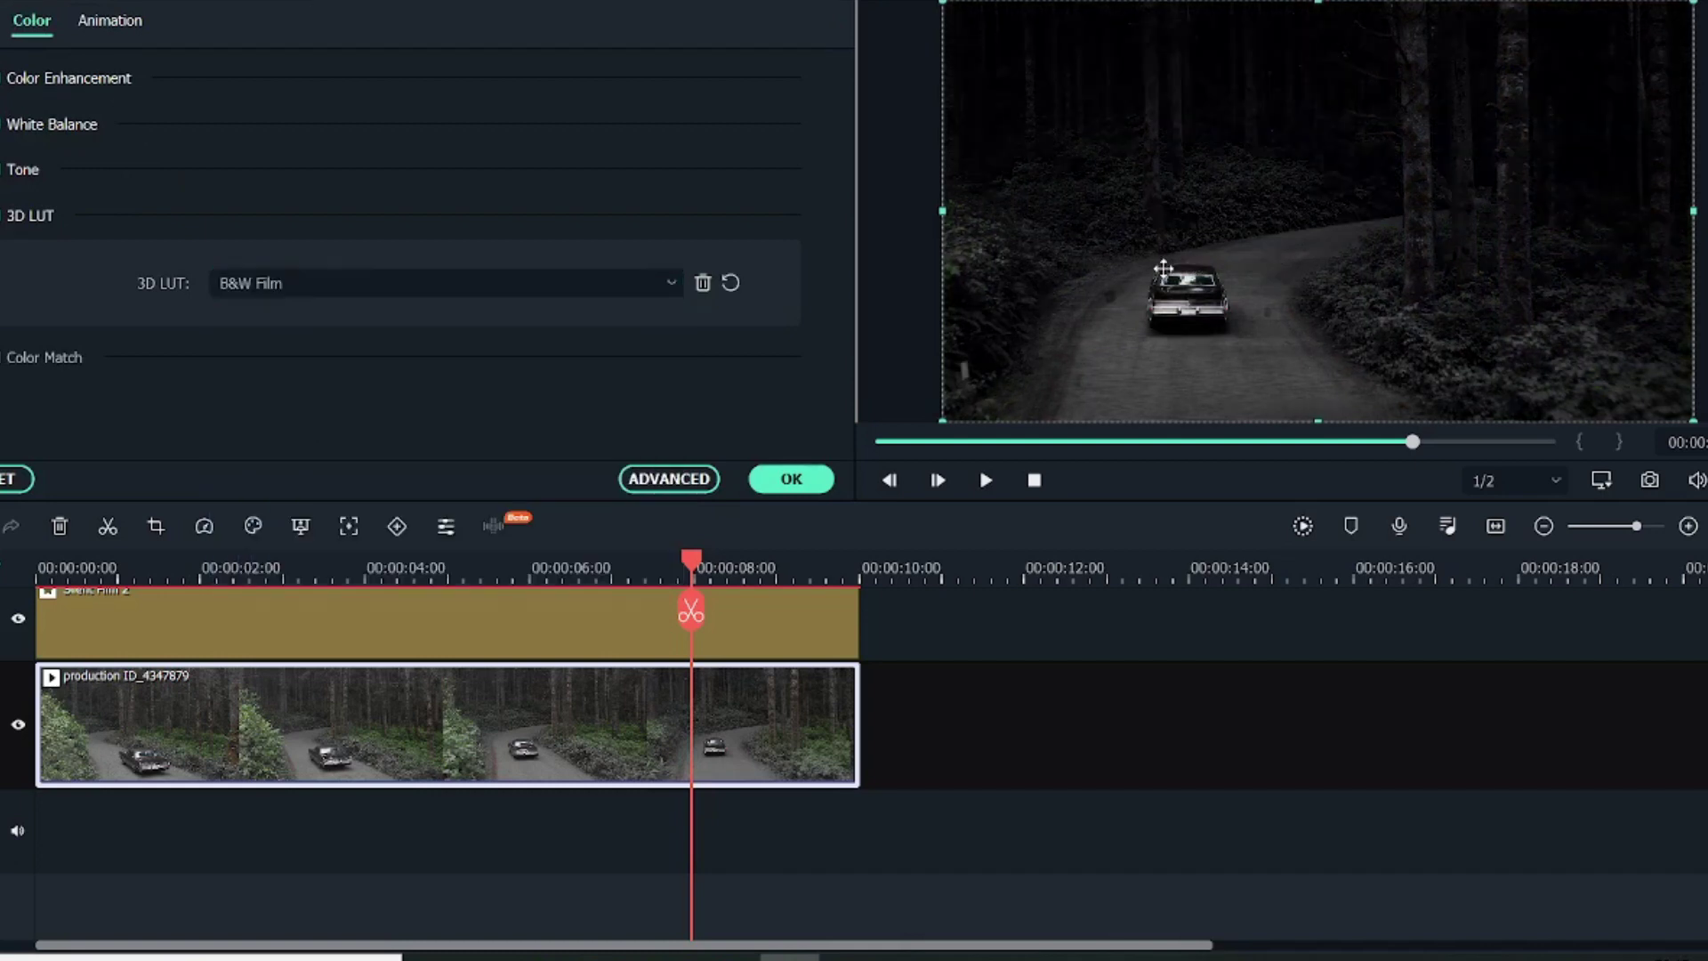
left_click(589, 282)
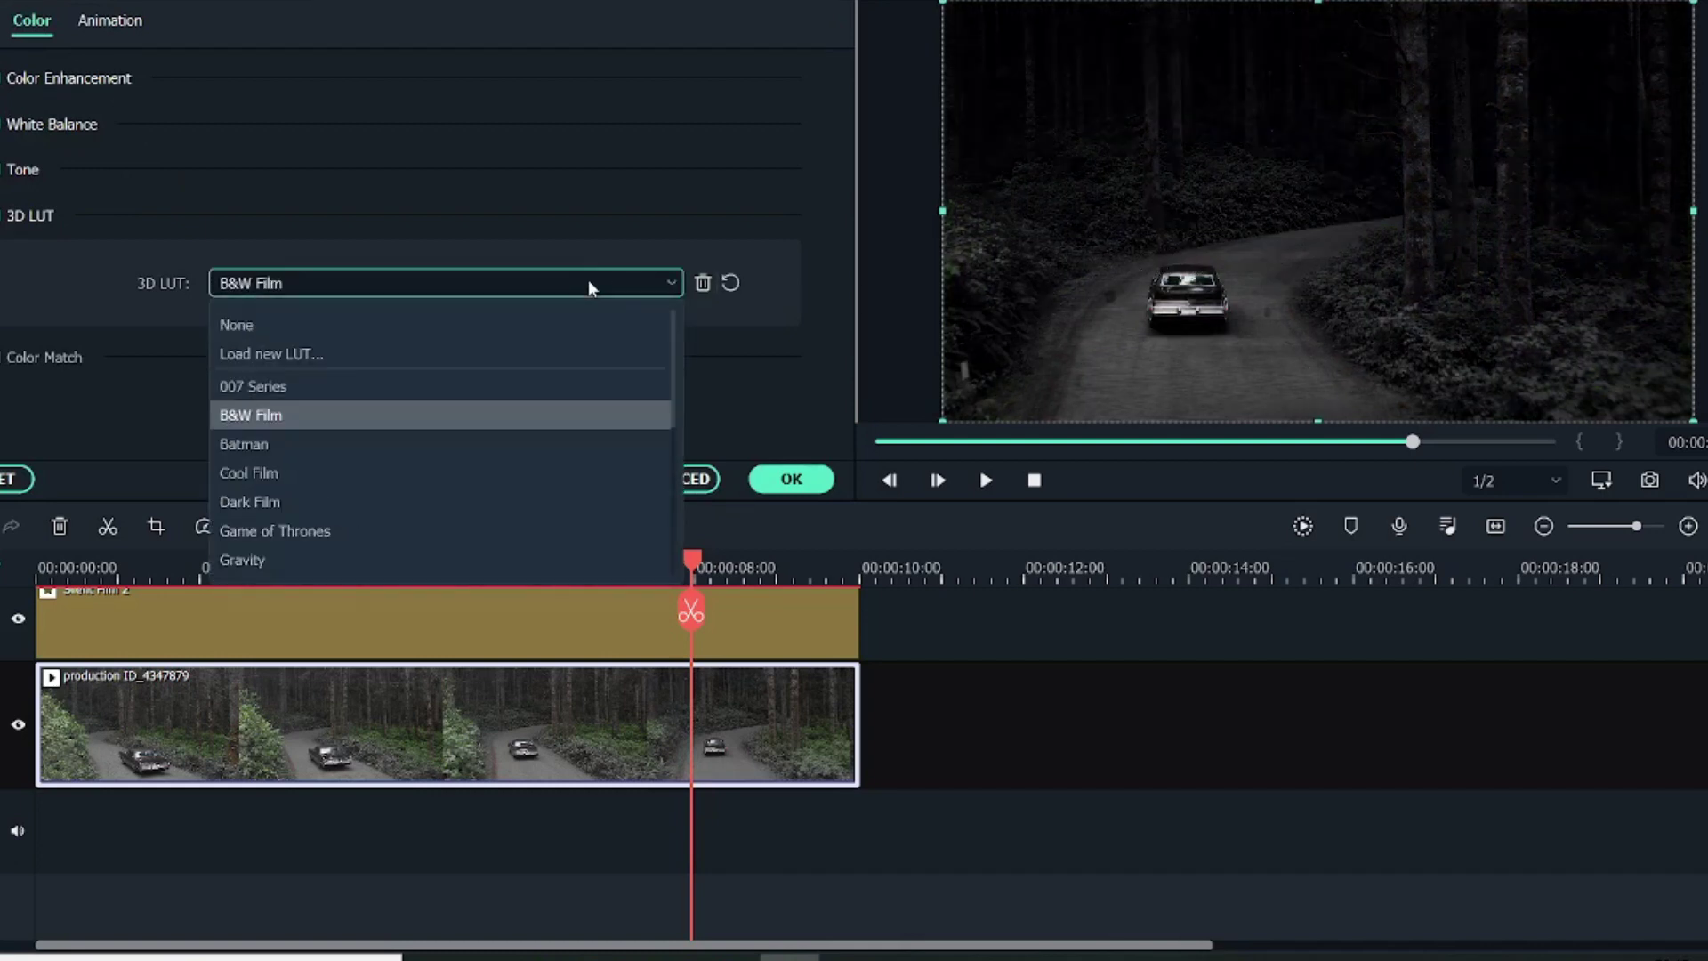
left_click(569, 324)
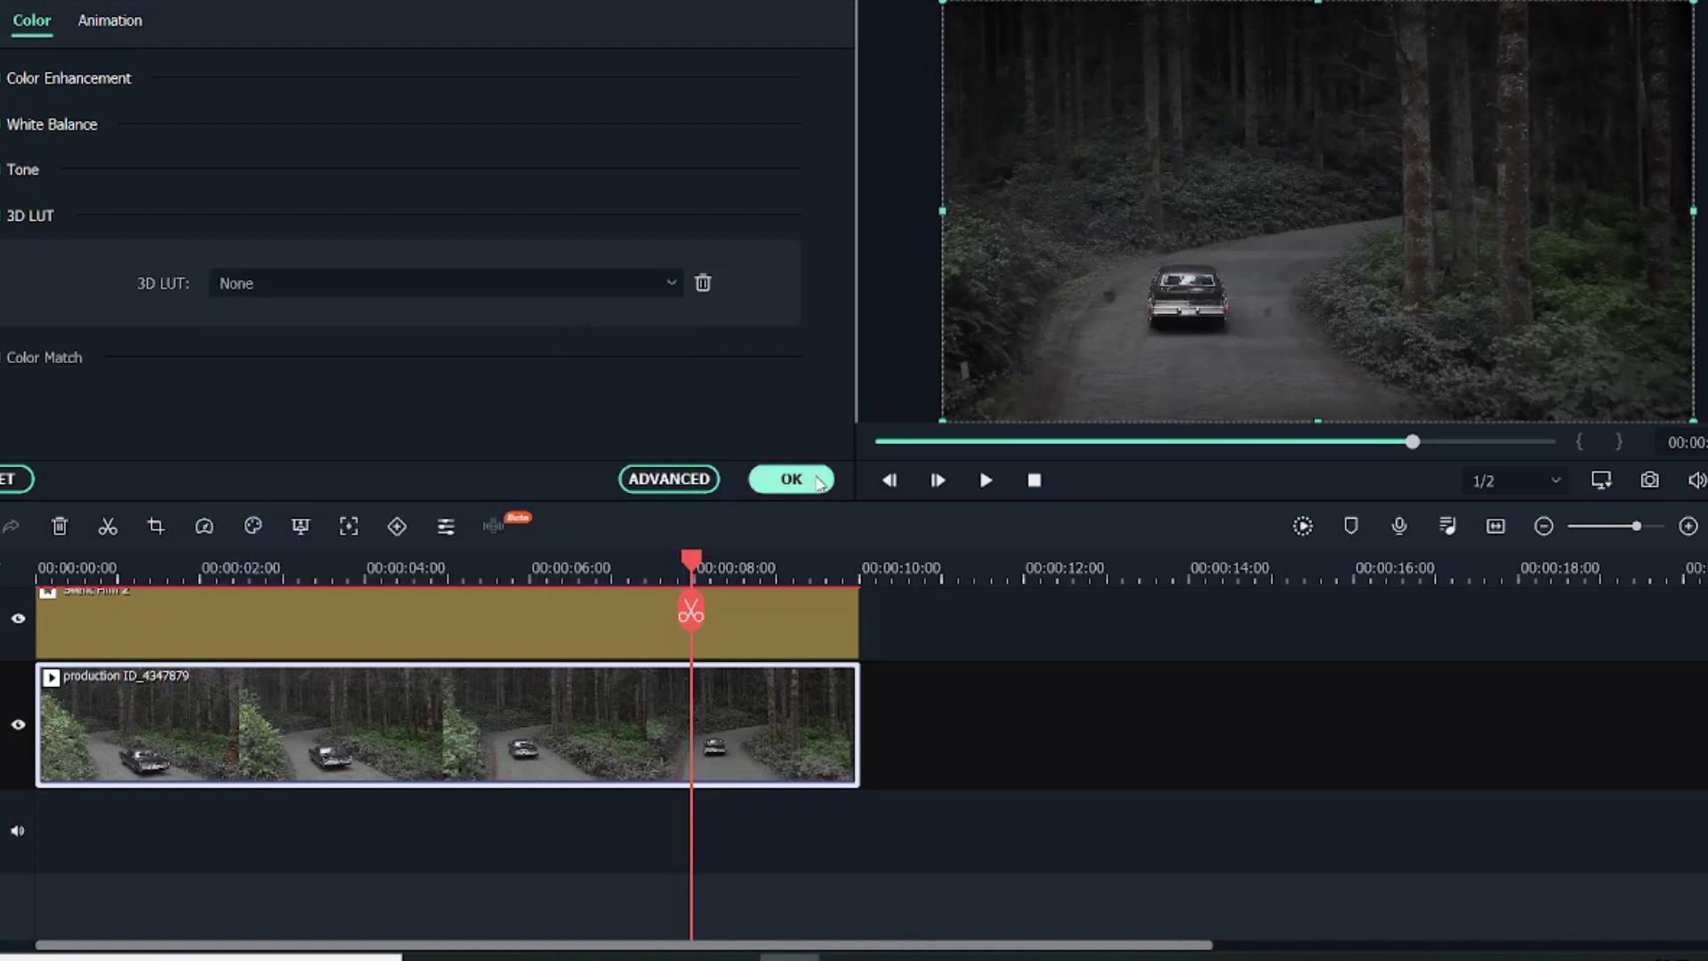
left_click(819, 481)
scroll(558, 585, "up", 5)
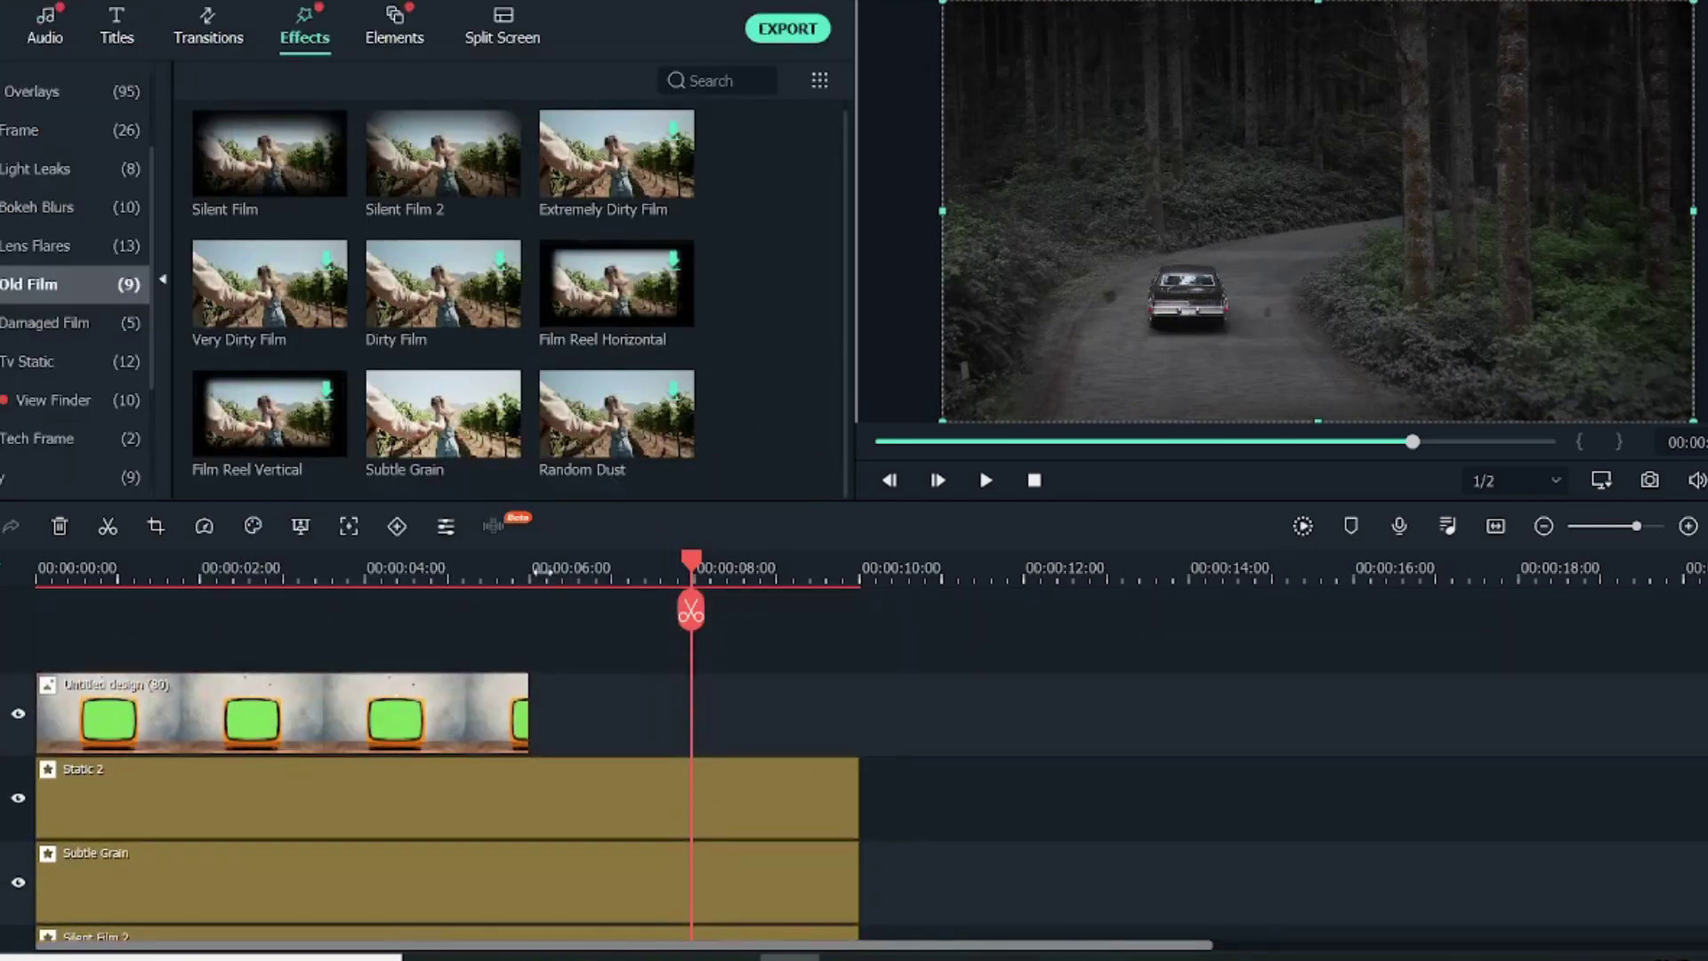
Split the Untitled design (30) TV clip at about the 4-second mark with Ctrl+B
left_click(420, 572)
left_click(386, 572)
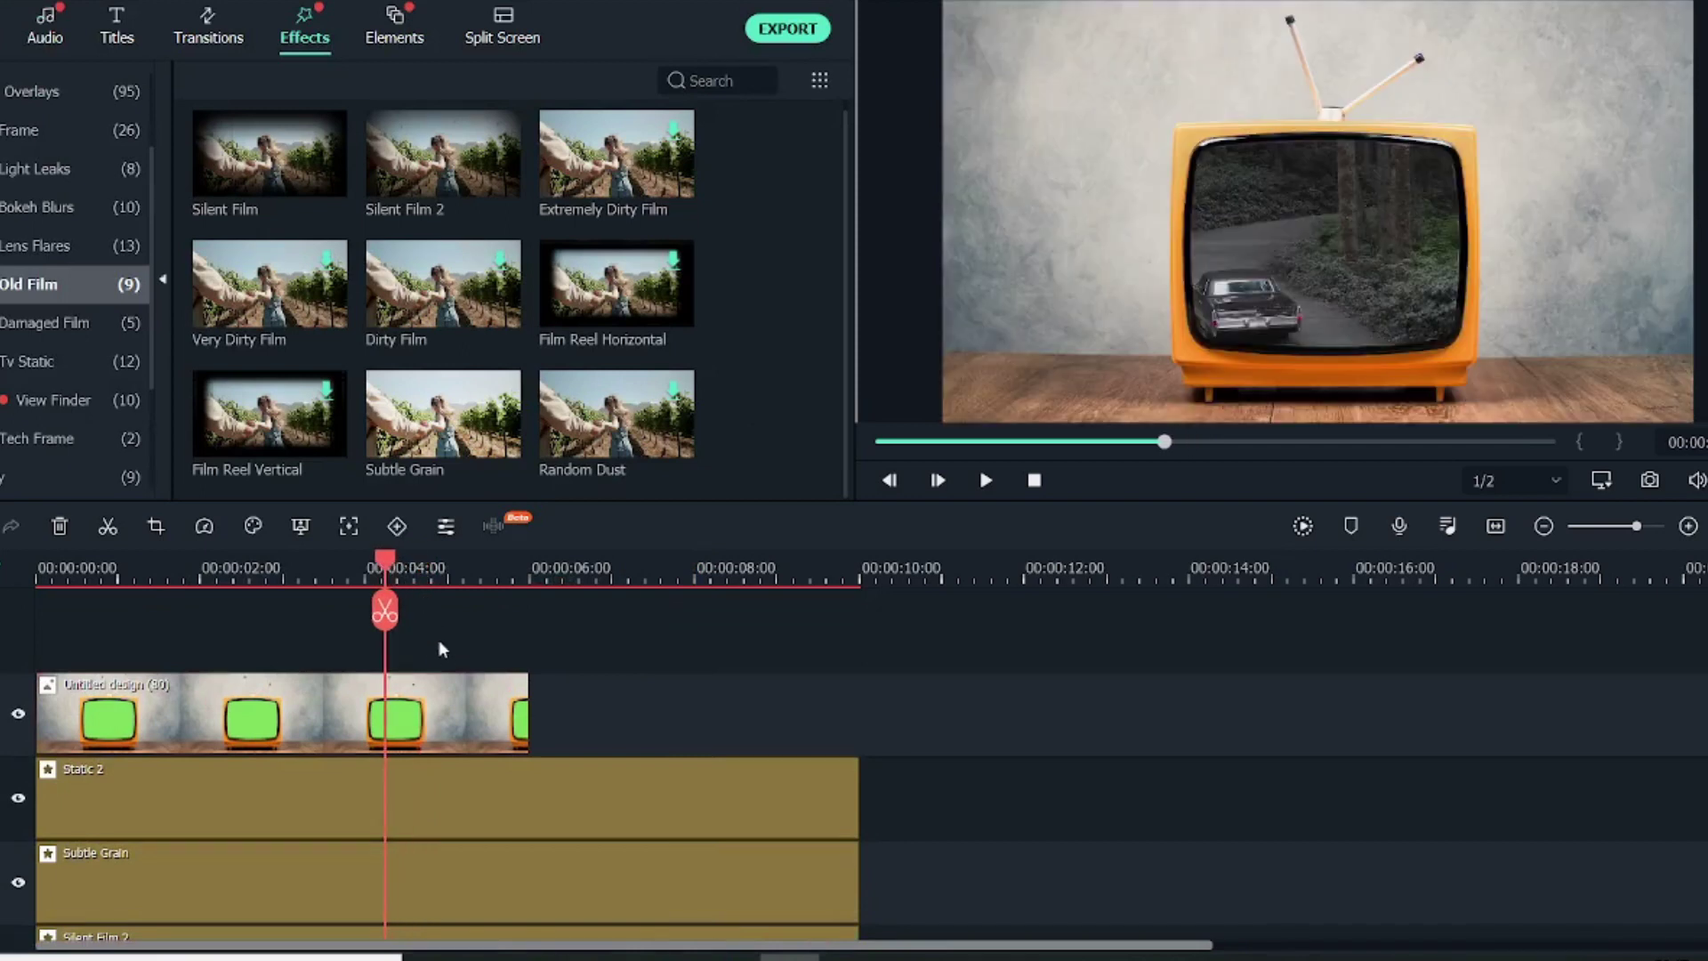
left_click(446, 722)
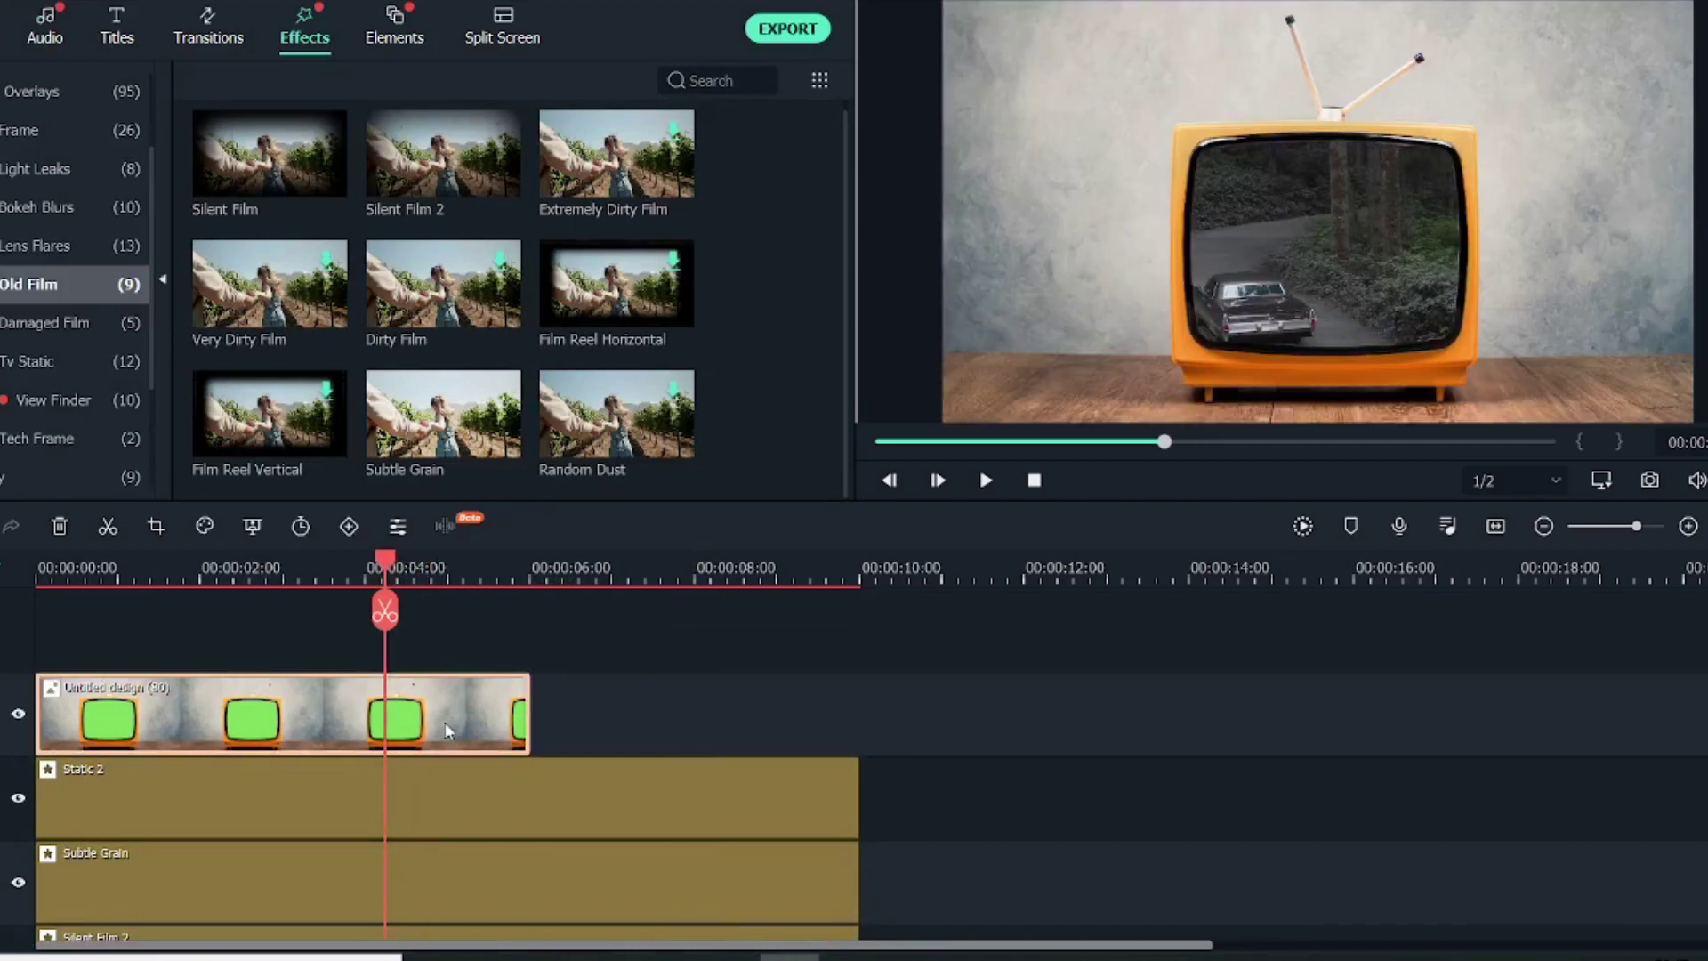
key("ctrl+b")
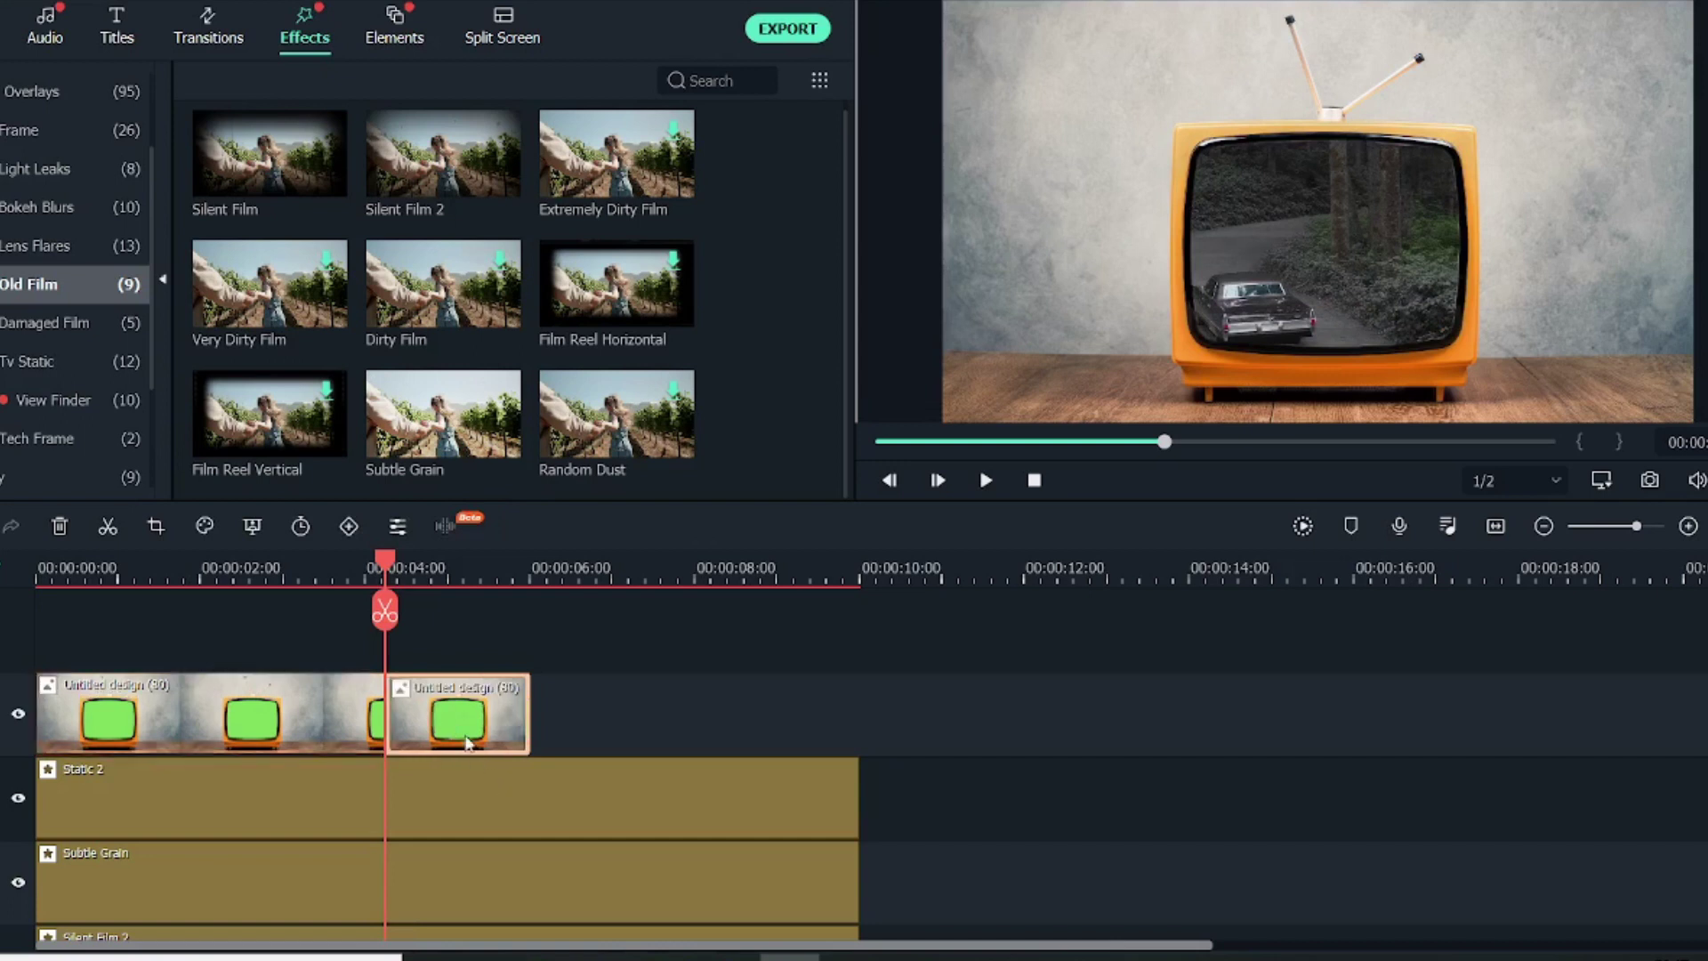
Set a Pan & Zoom on the second TV piece with its End frame fitted over the TV screen
left_click_drag(386, 566, 408, 567)
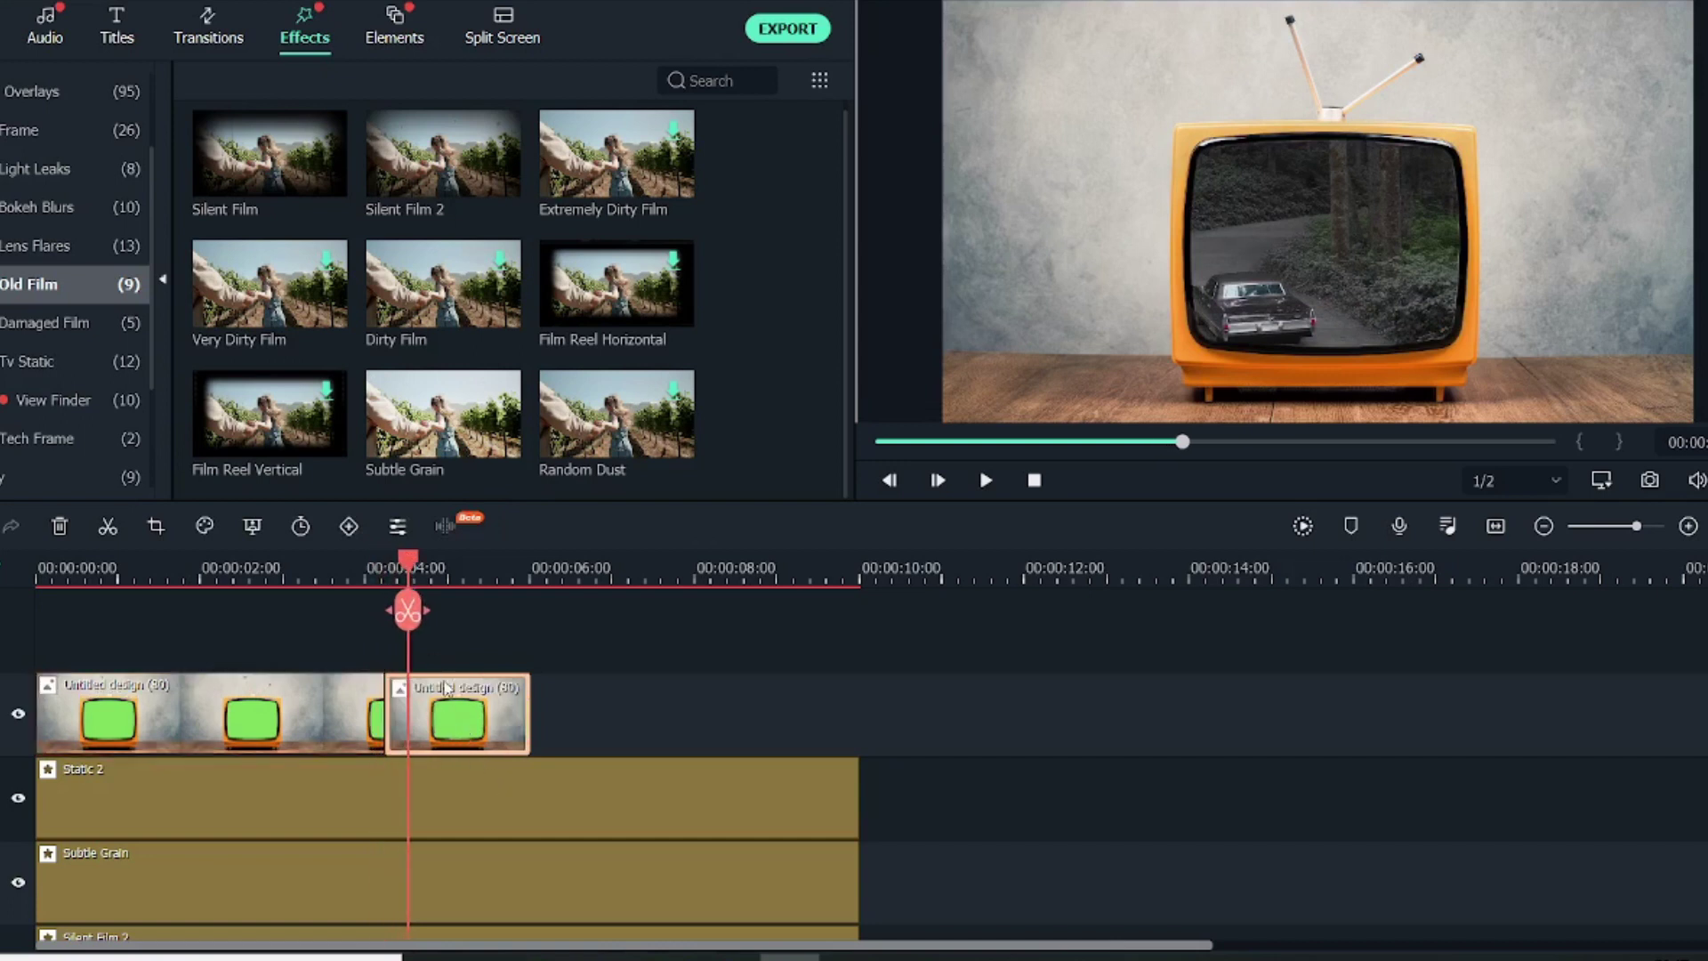
left_click(158, 530)
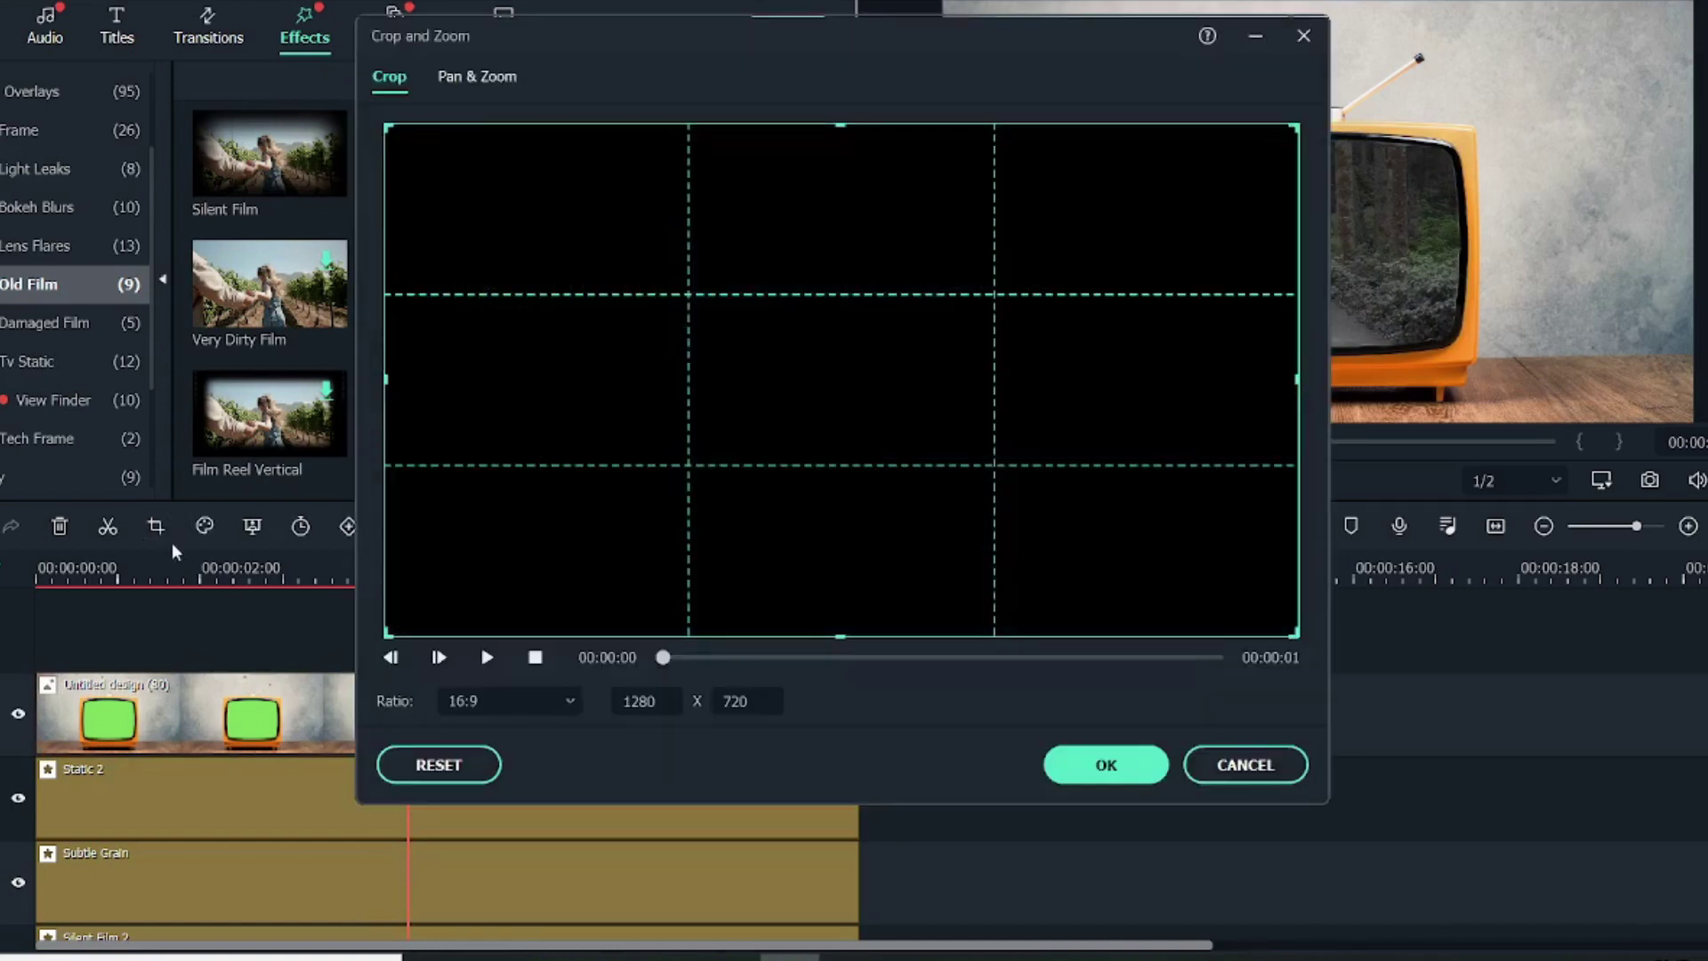
left_click(474, 79)
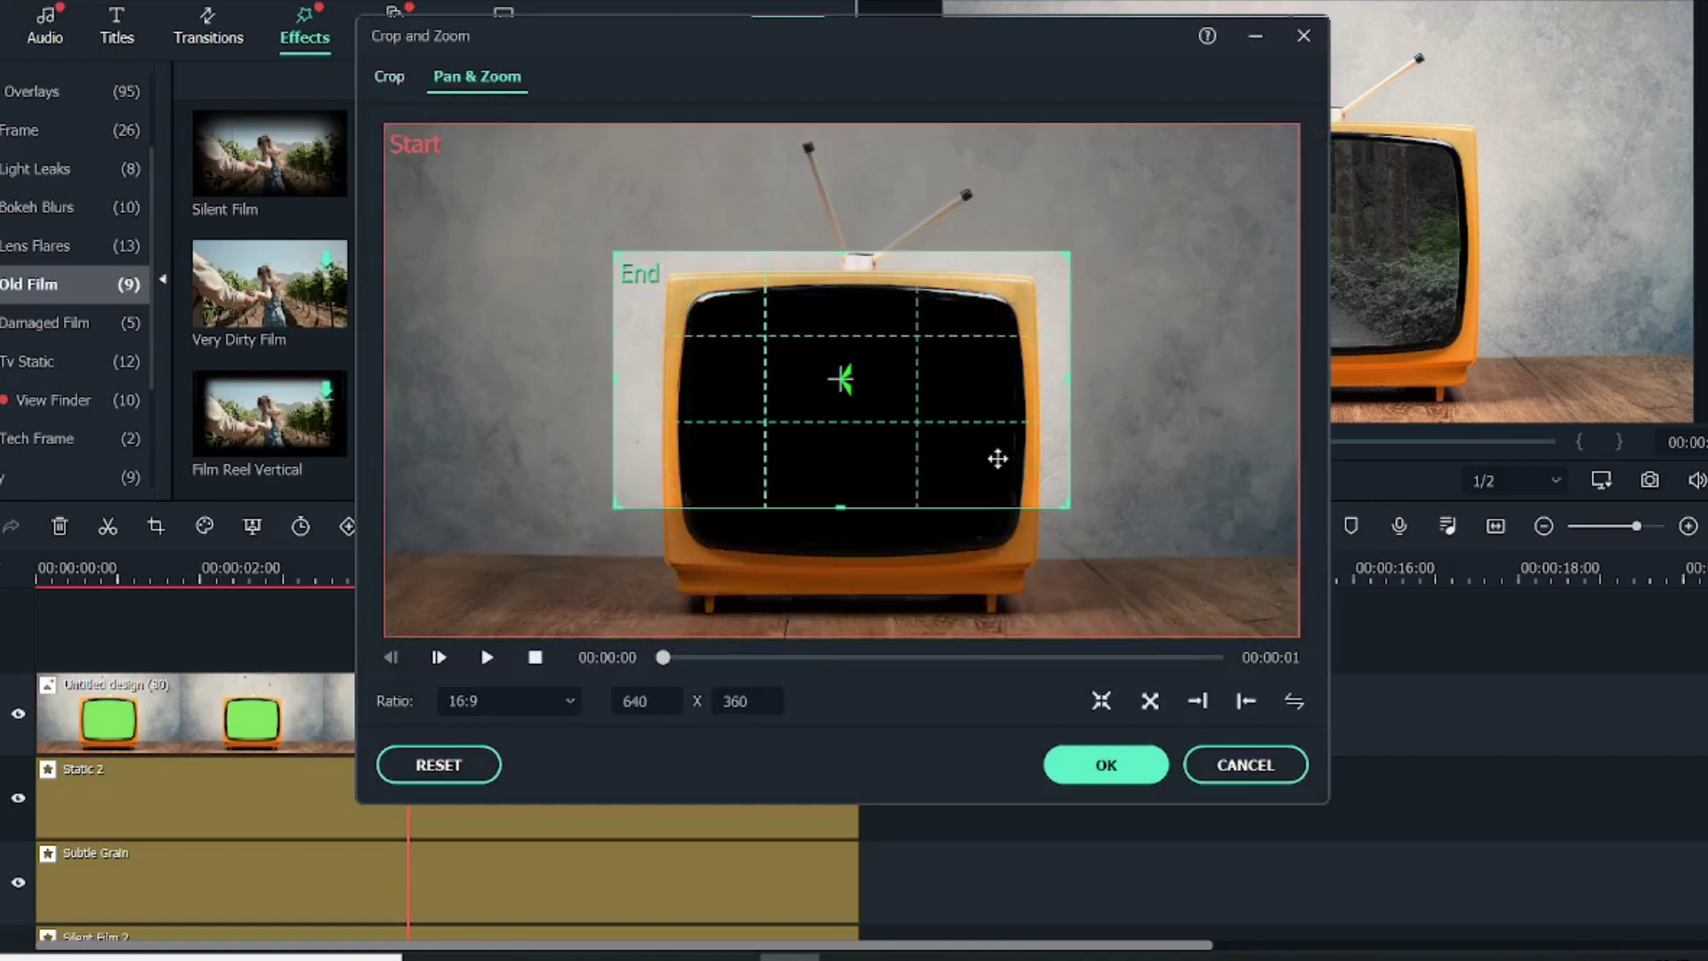
left_click_drag(1069, 506, 902, 374)
left_click_drag(822, 320, 923, 416)
Confirm the zoom, render the preview, and play the timeline from the start to watch the TV zoom
left_click(1056, 767)
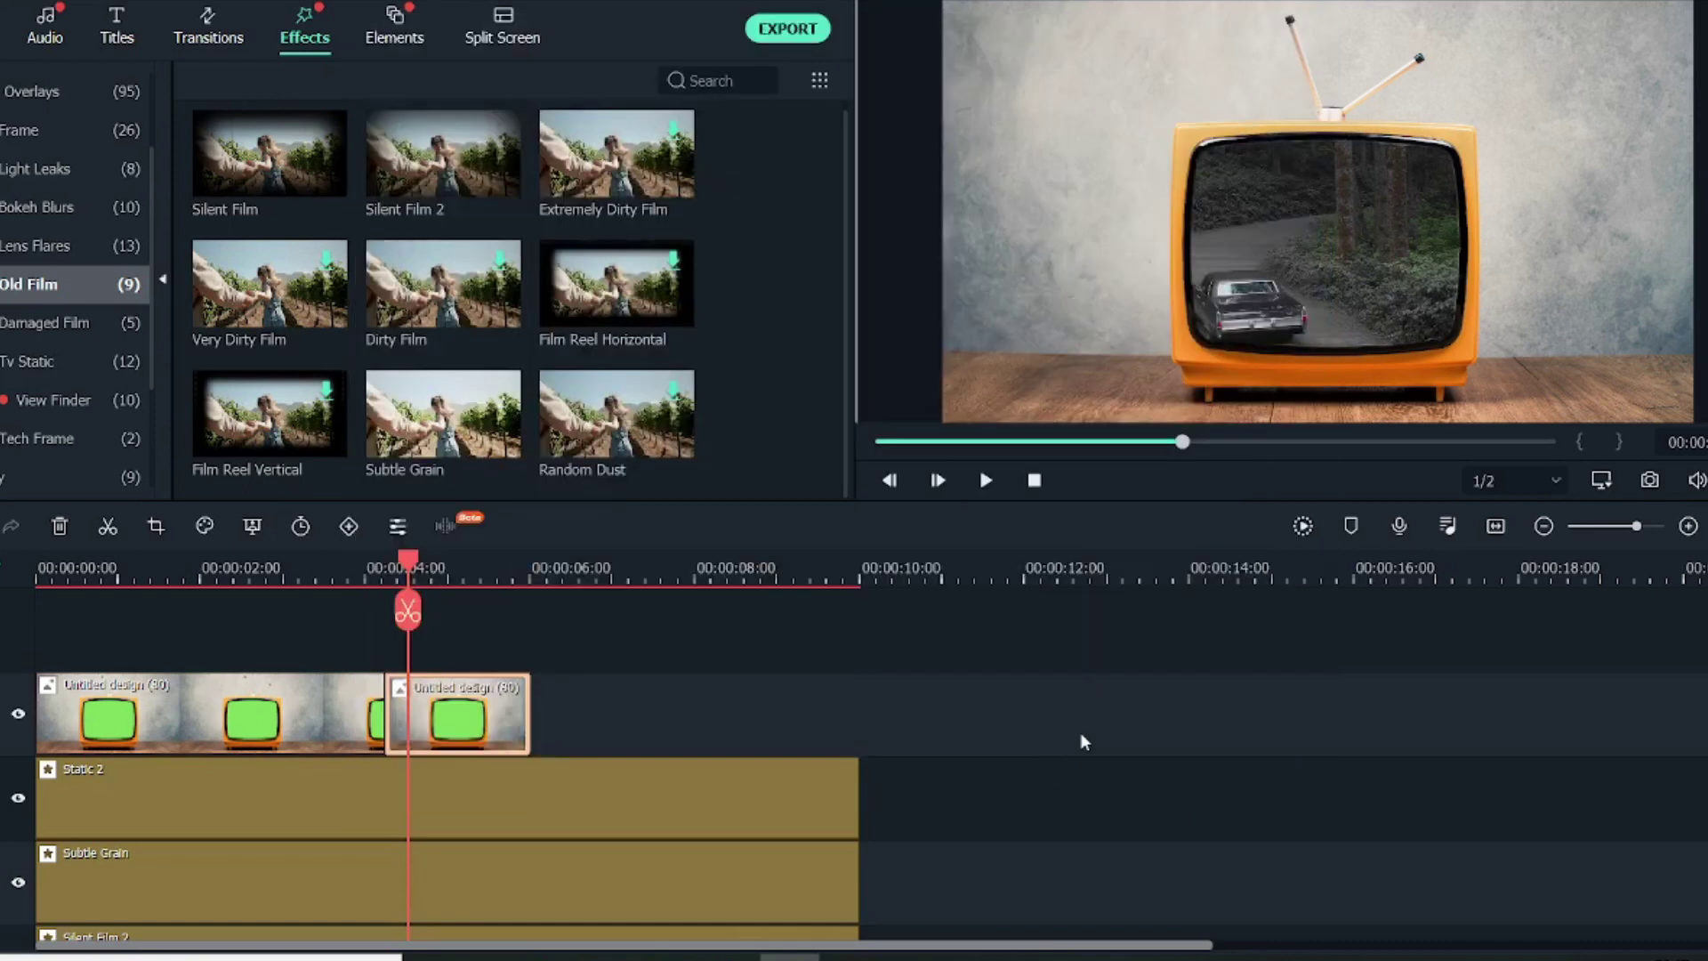
left_click(1303, 529)
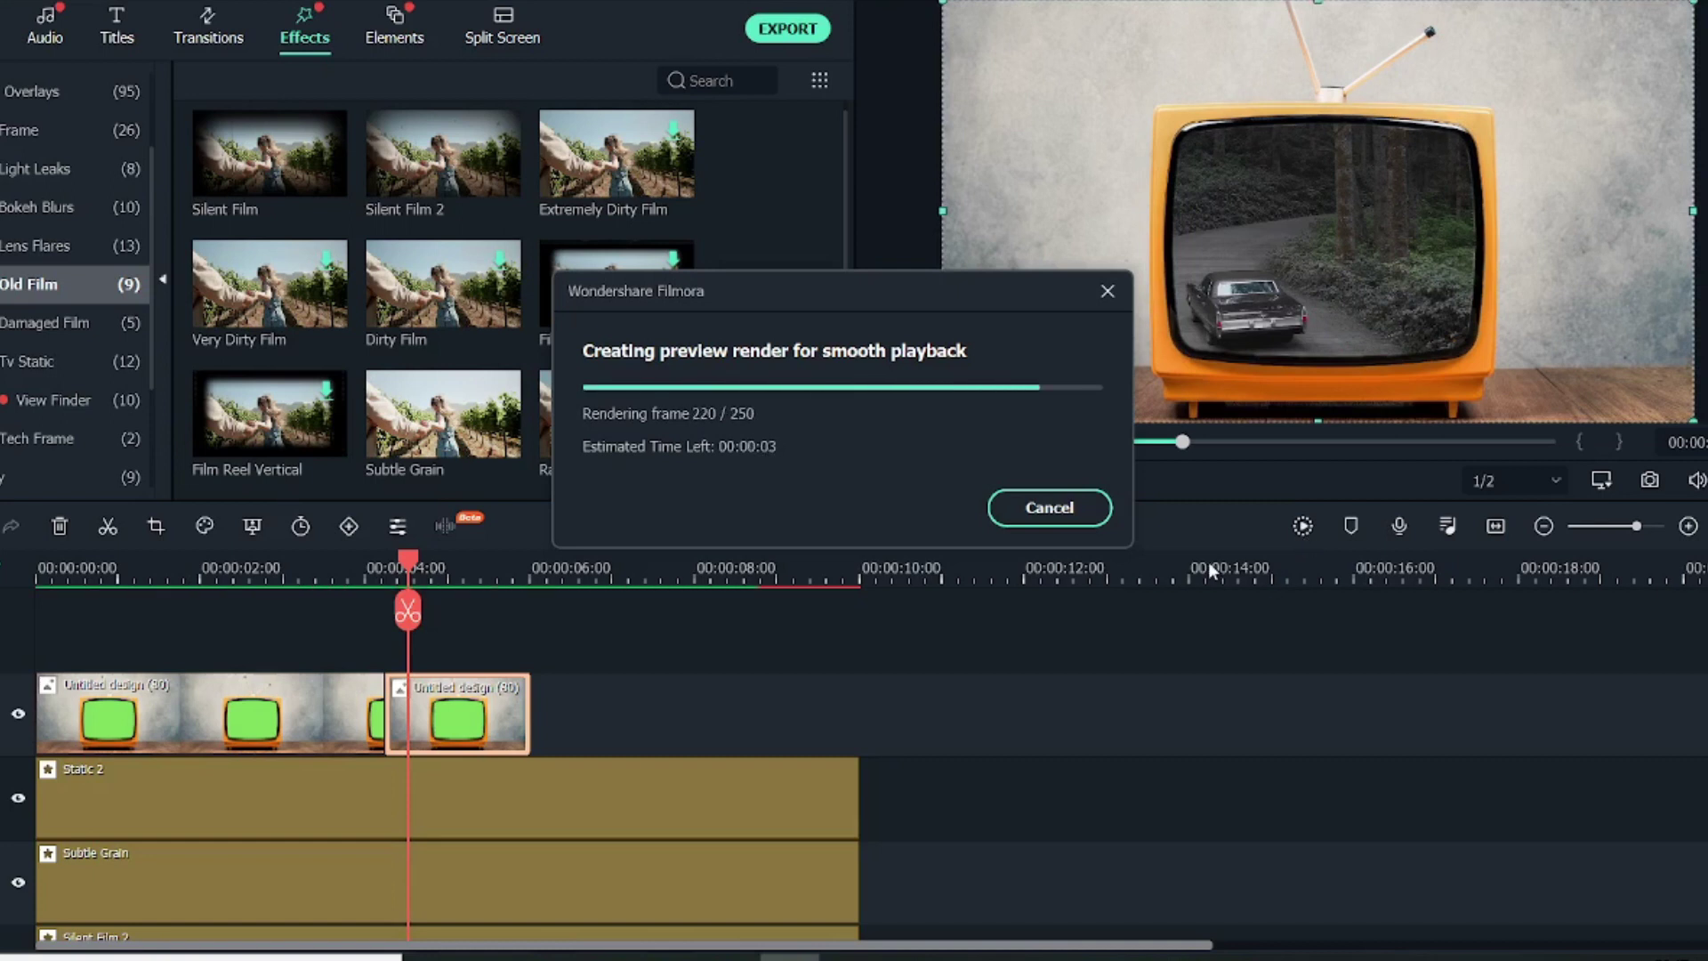
key("Home")
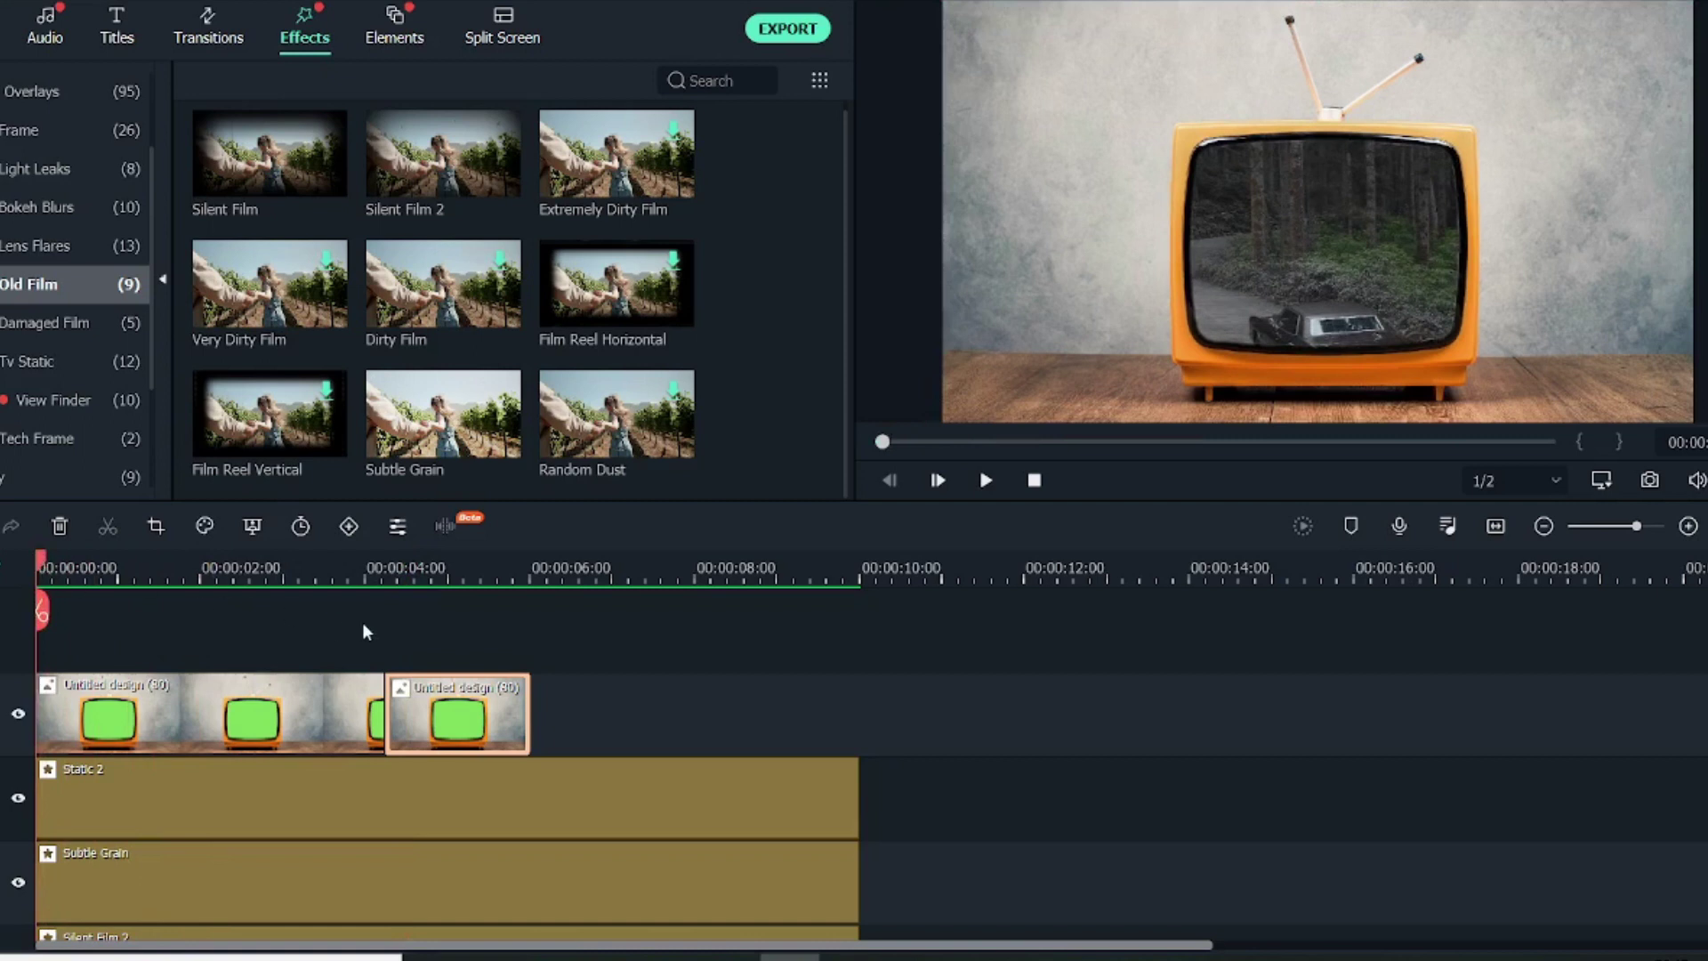
left_click(984, 482)
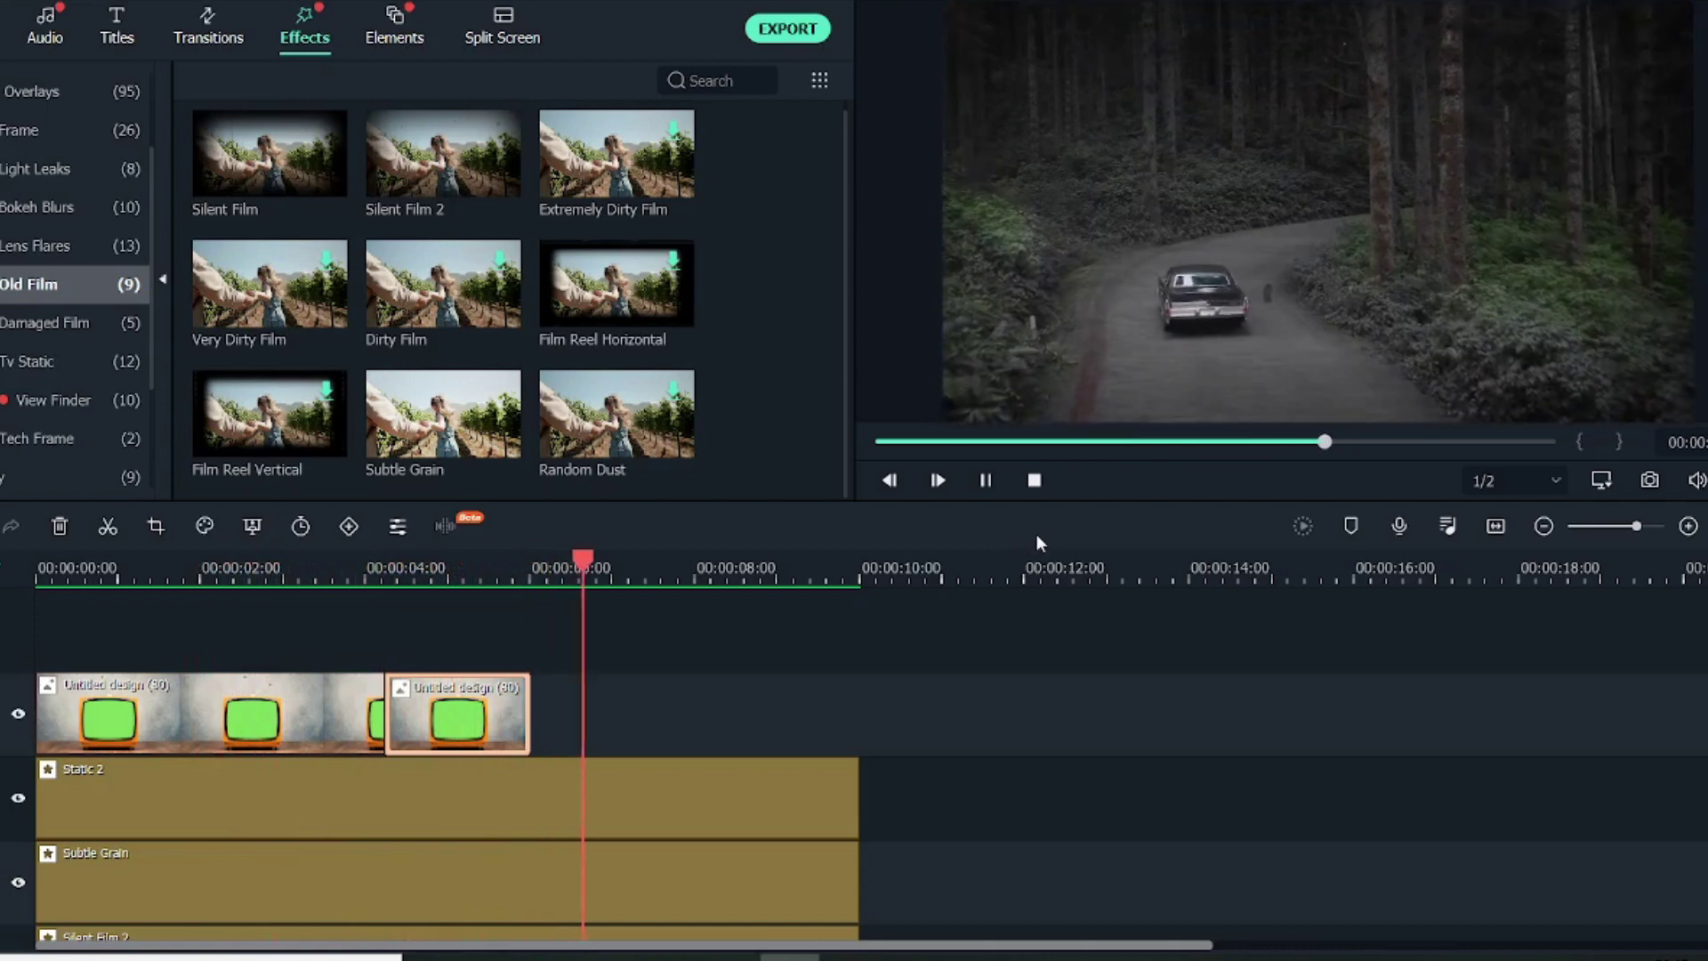
left_click(986, 481)
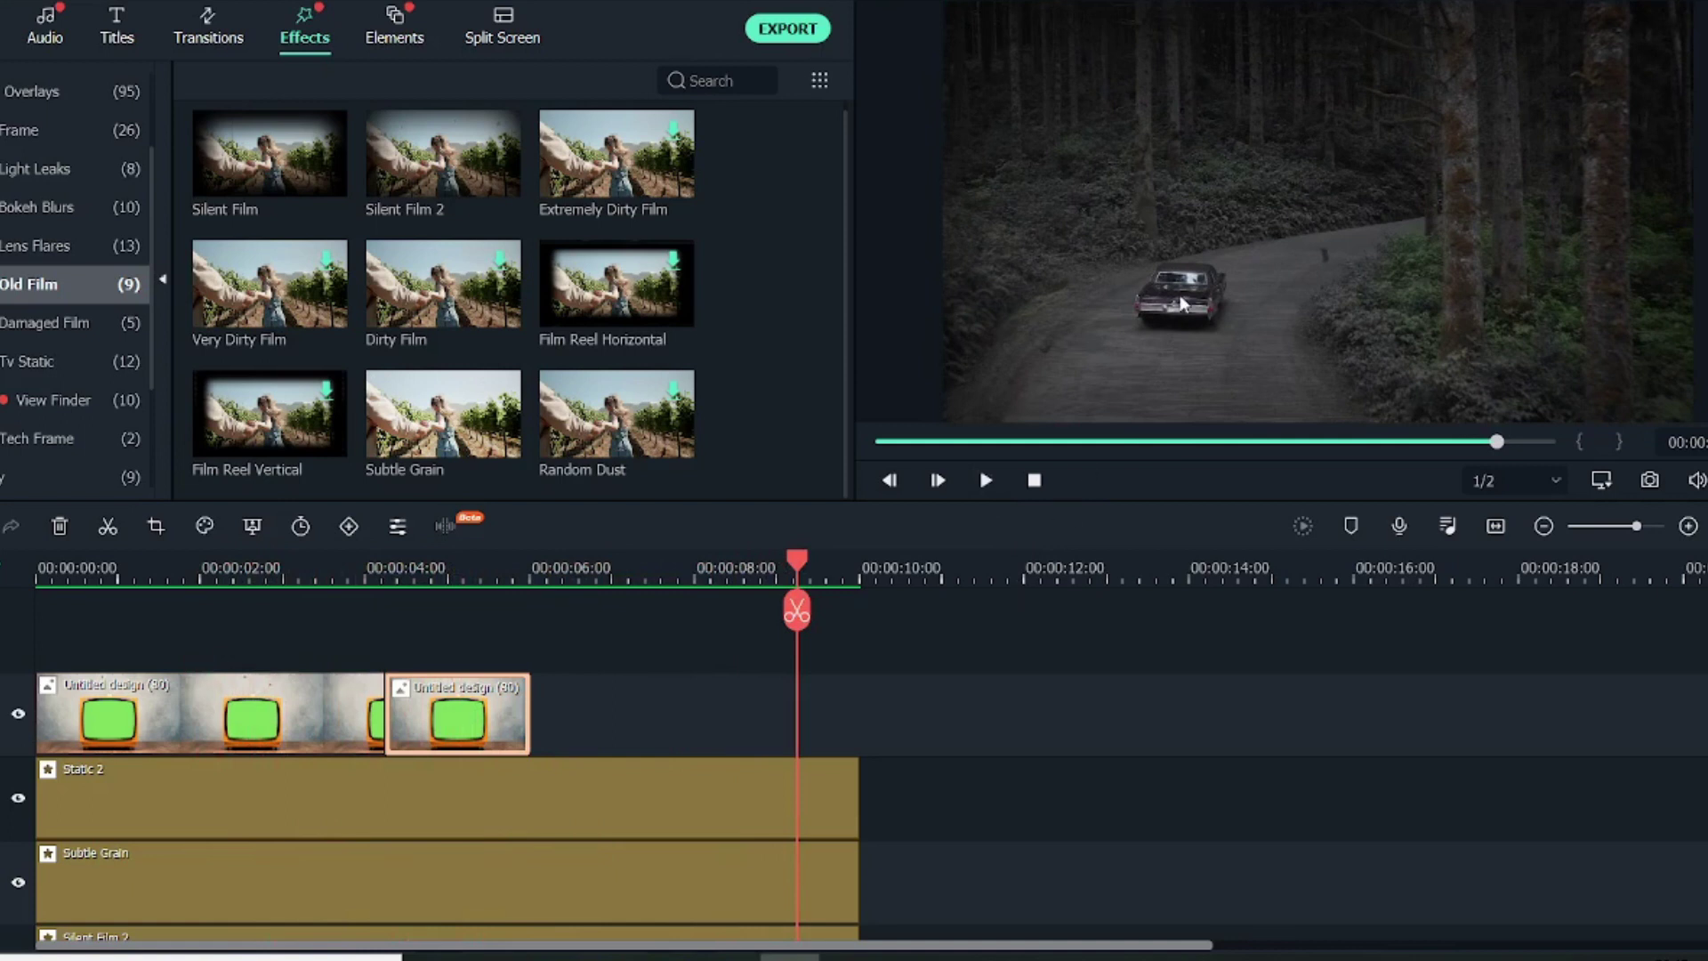
left_click(193, 567)
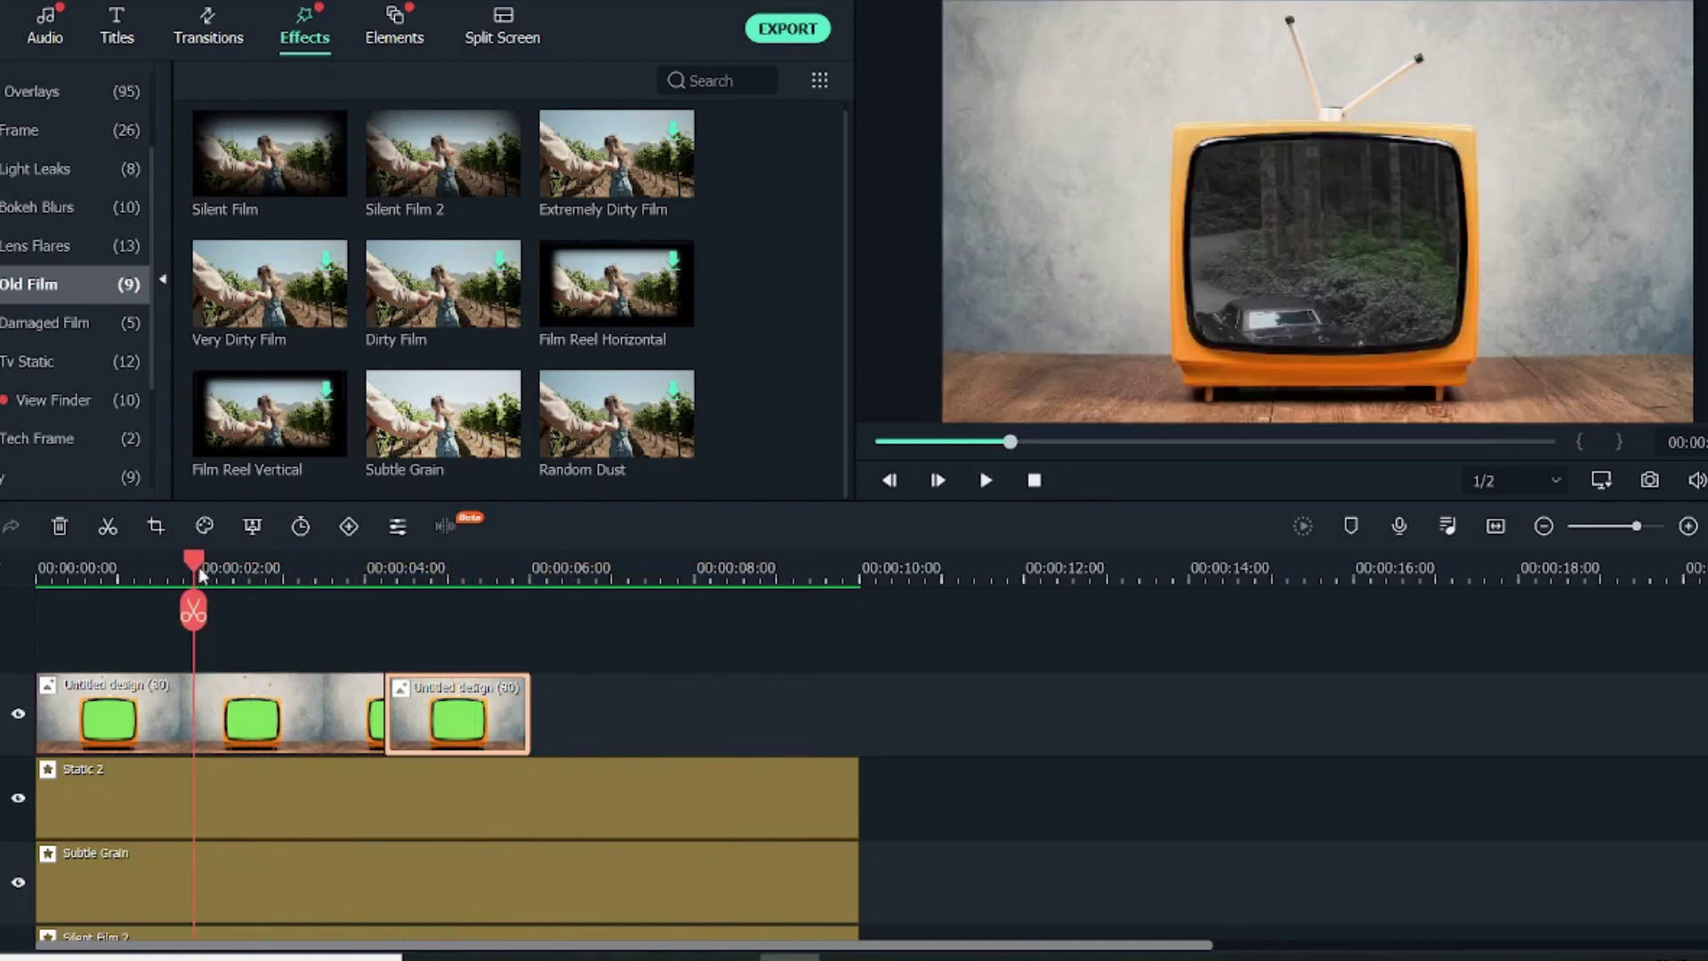
left_click_drag(198, 575, 563, 588)
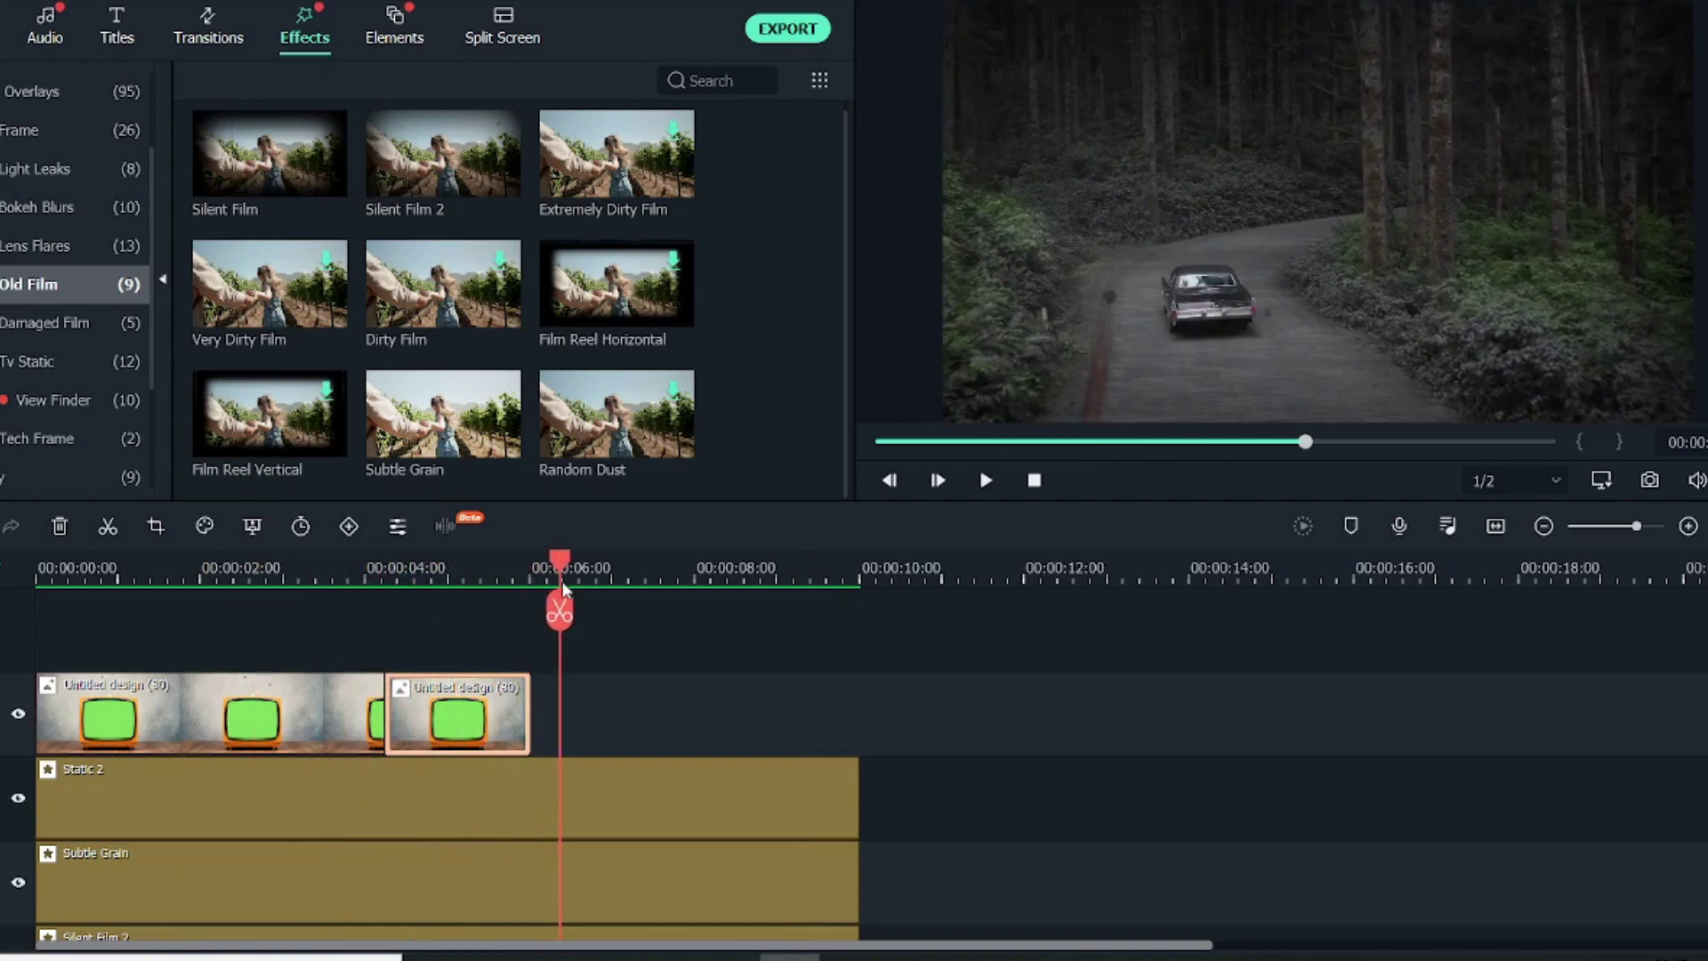